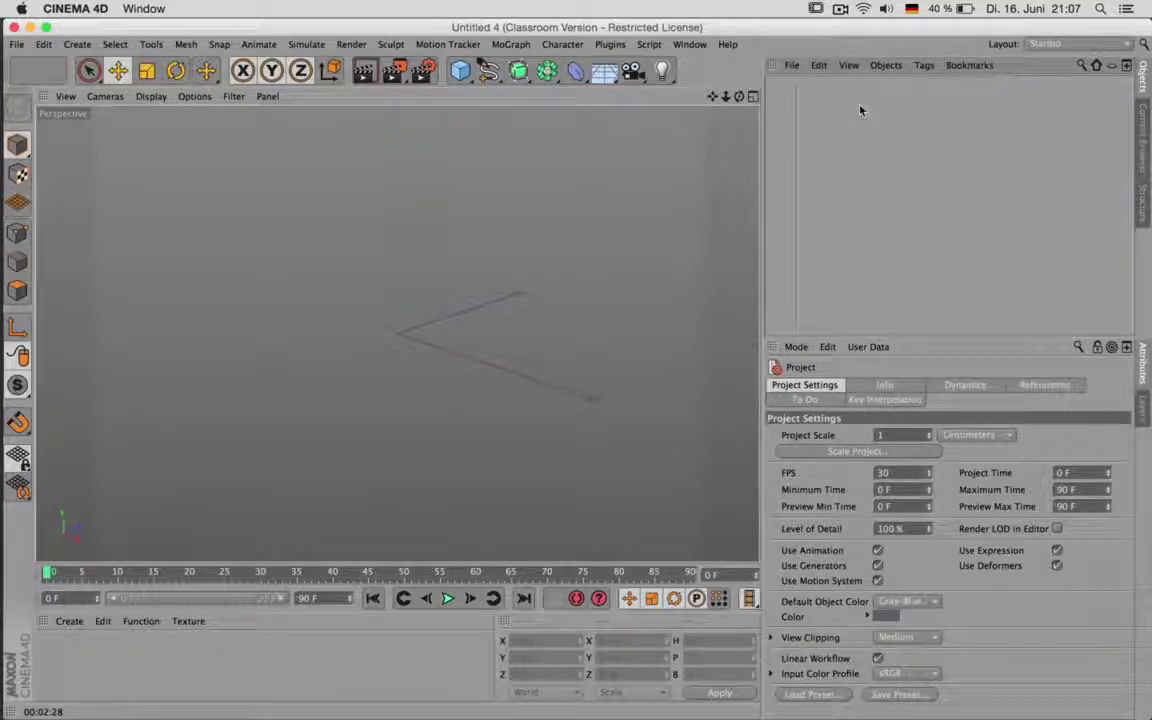
Create a new project and set its default object color to 80% Gray
click(16, 44)
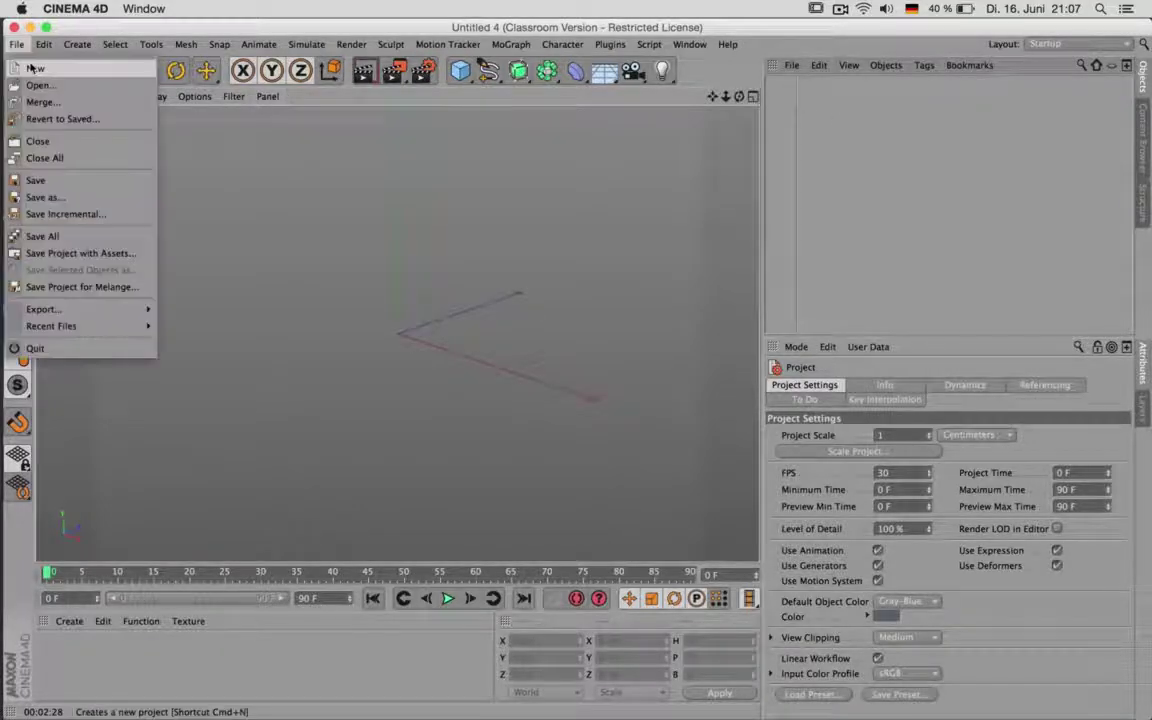
click(30, 66)
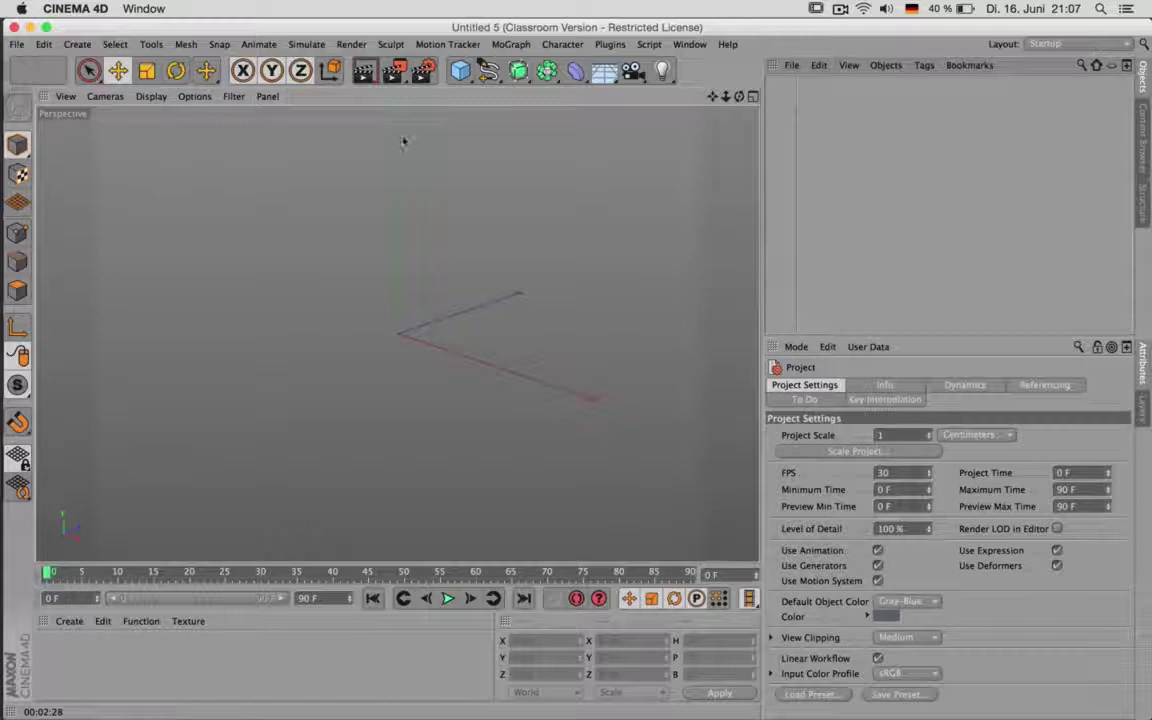
click(797, 347)
click(820, 420)
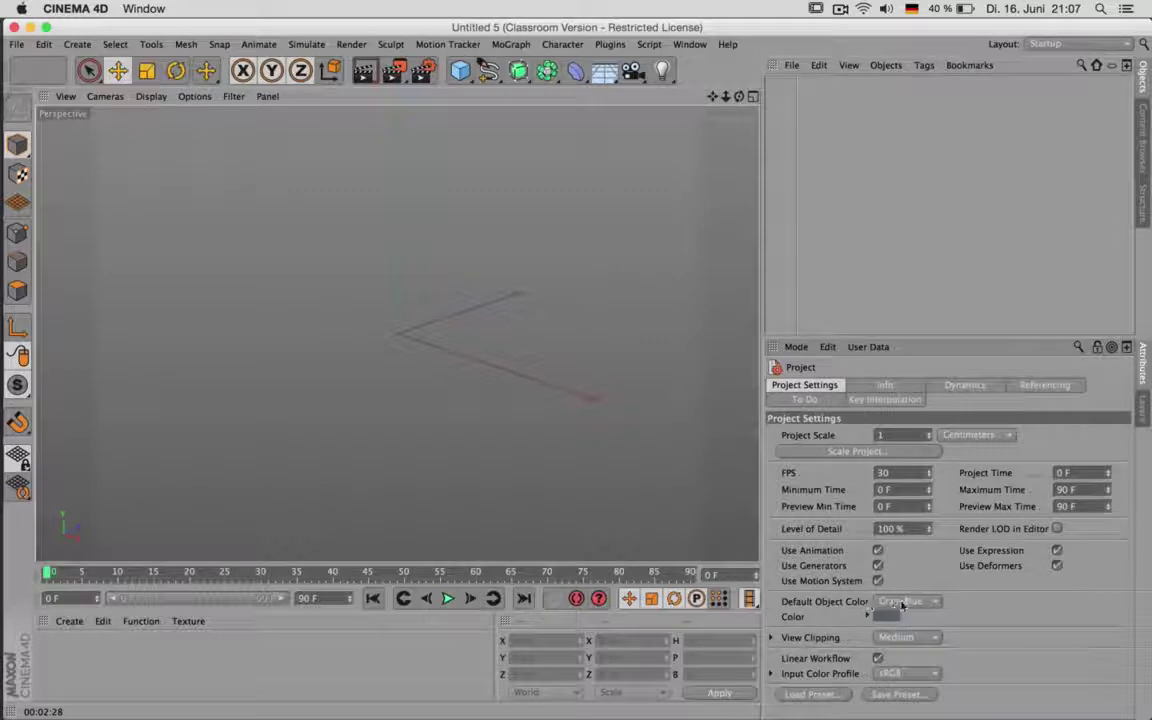
click(905, 601)
click(914, 619)
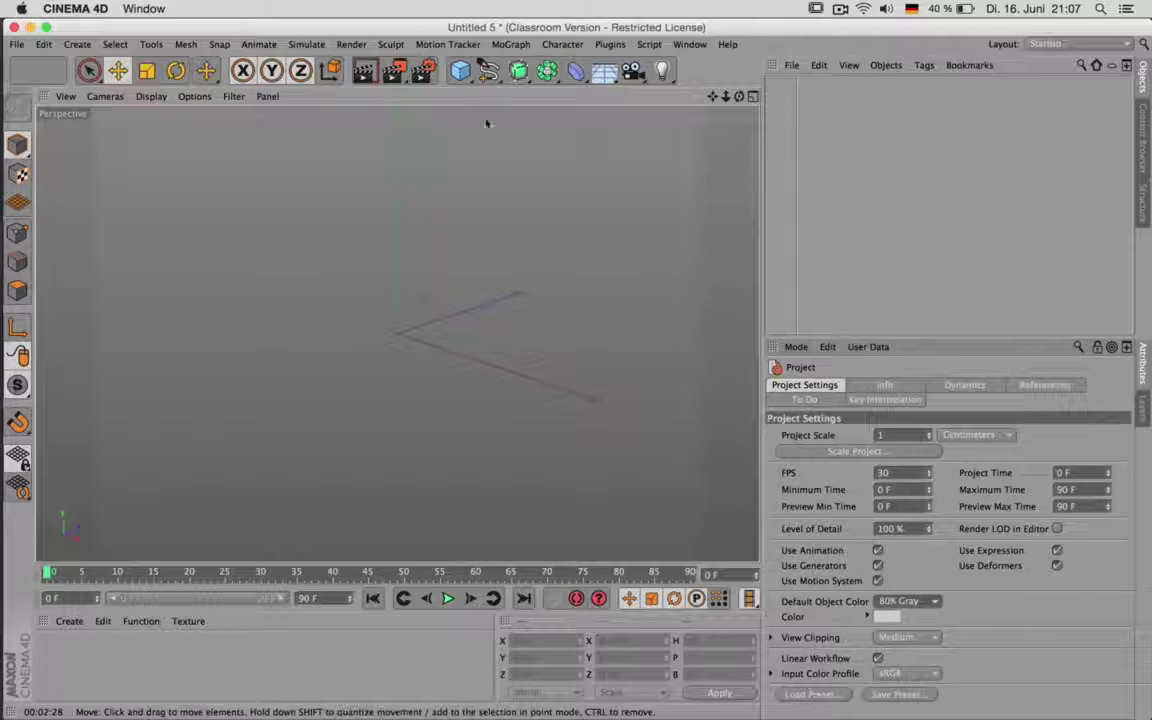
Add a cube to the scene and rename it Room
click(460, 70)
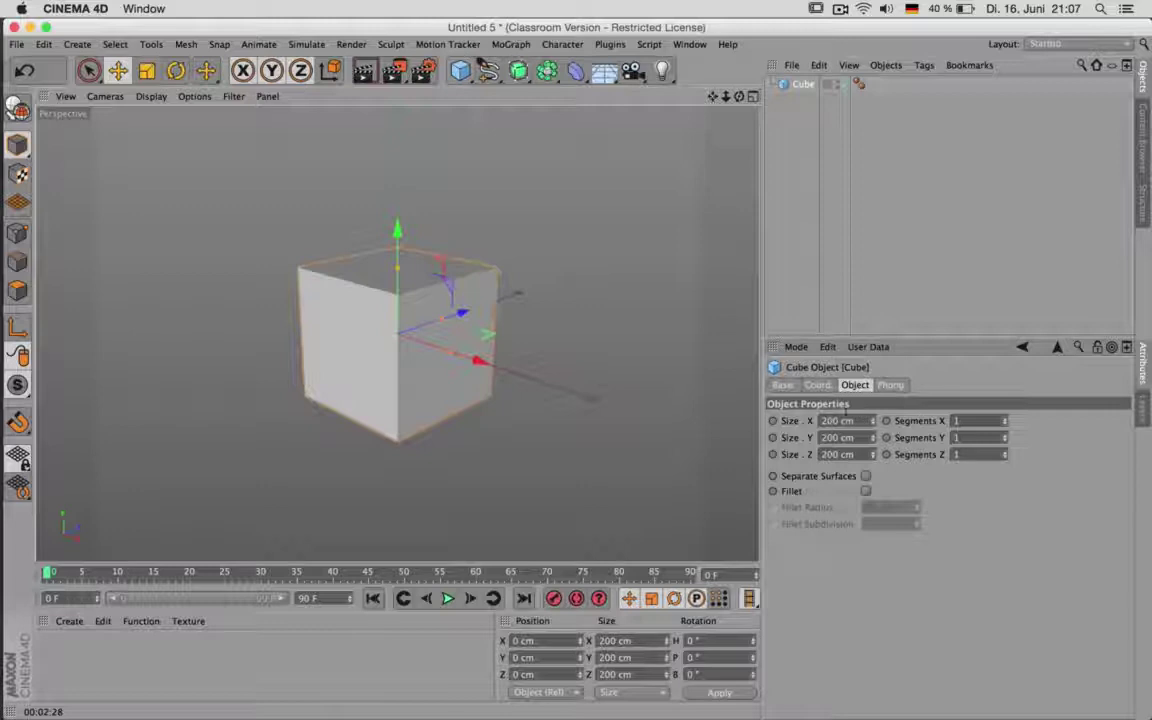
double_click(804, 85)
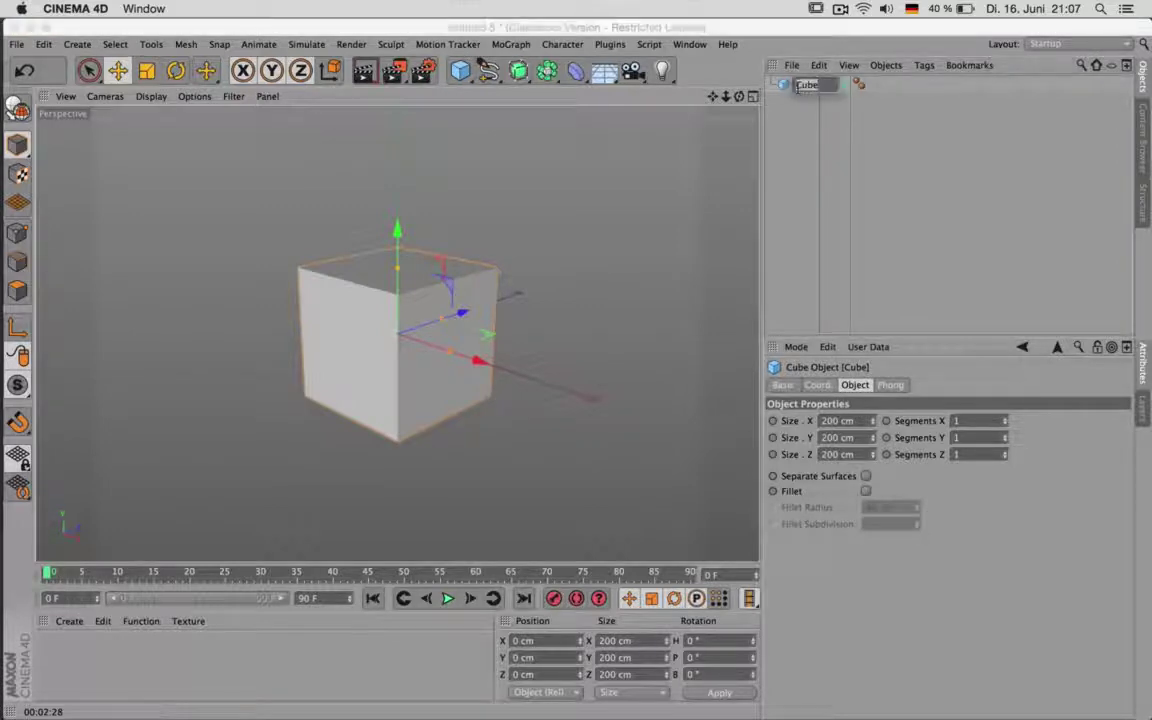
text(k)
key(Return)
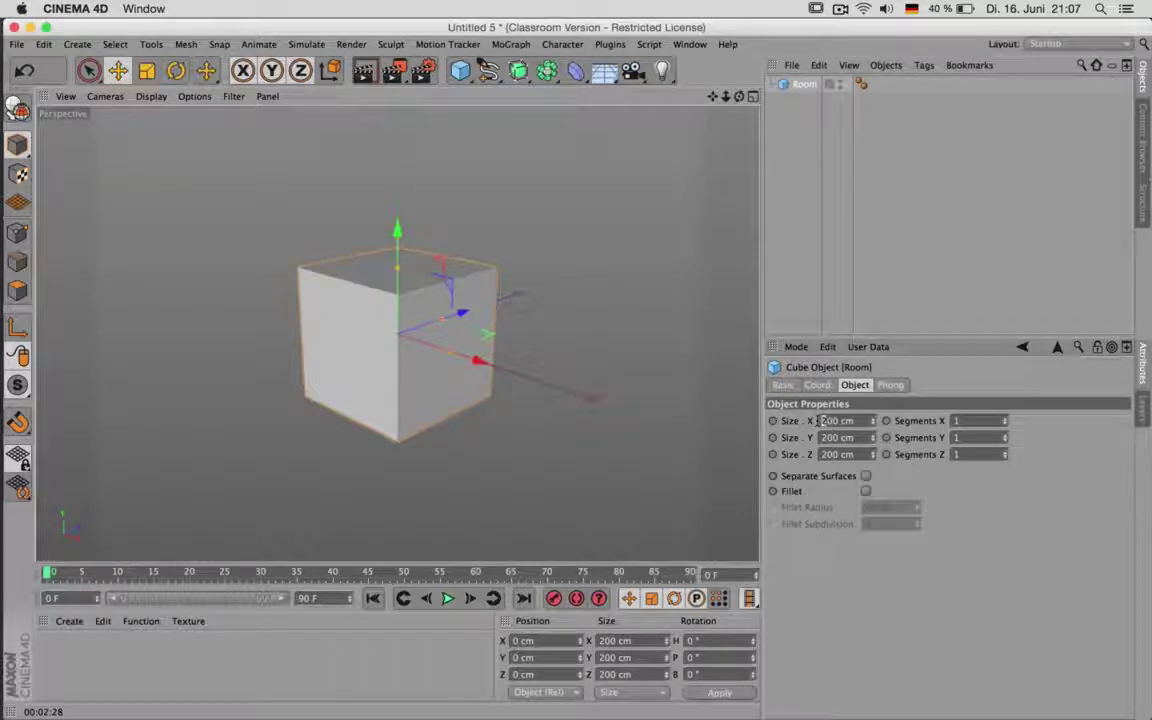
Set the Room cube's size to 600 cm in X, 240 cm in Y and 400 cm in Z
text(600)
key(Tab)
text(24)
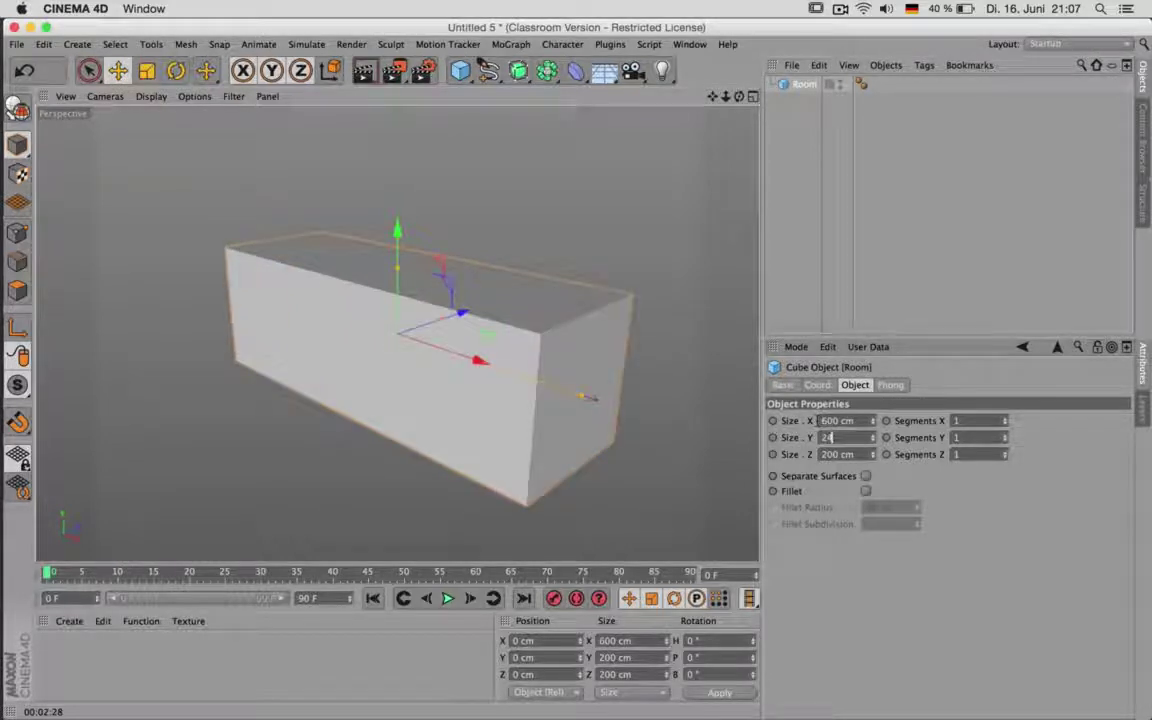
text(0)
key(Tab)
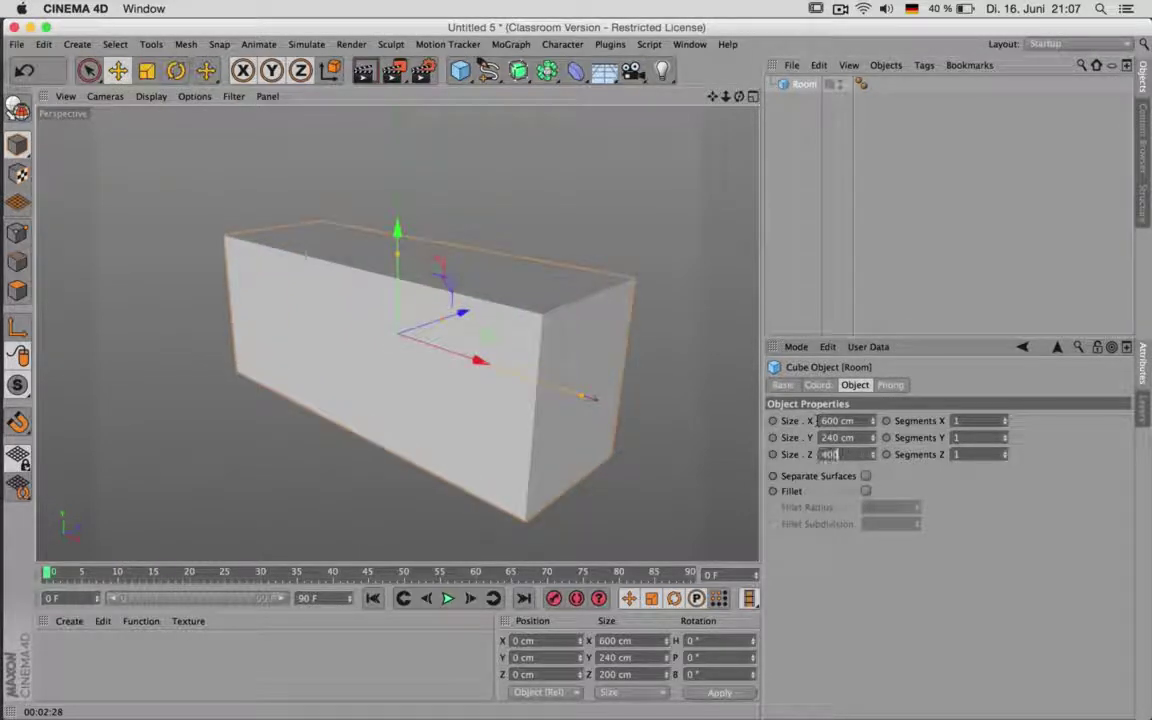
text(400)
key(Return)
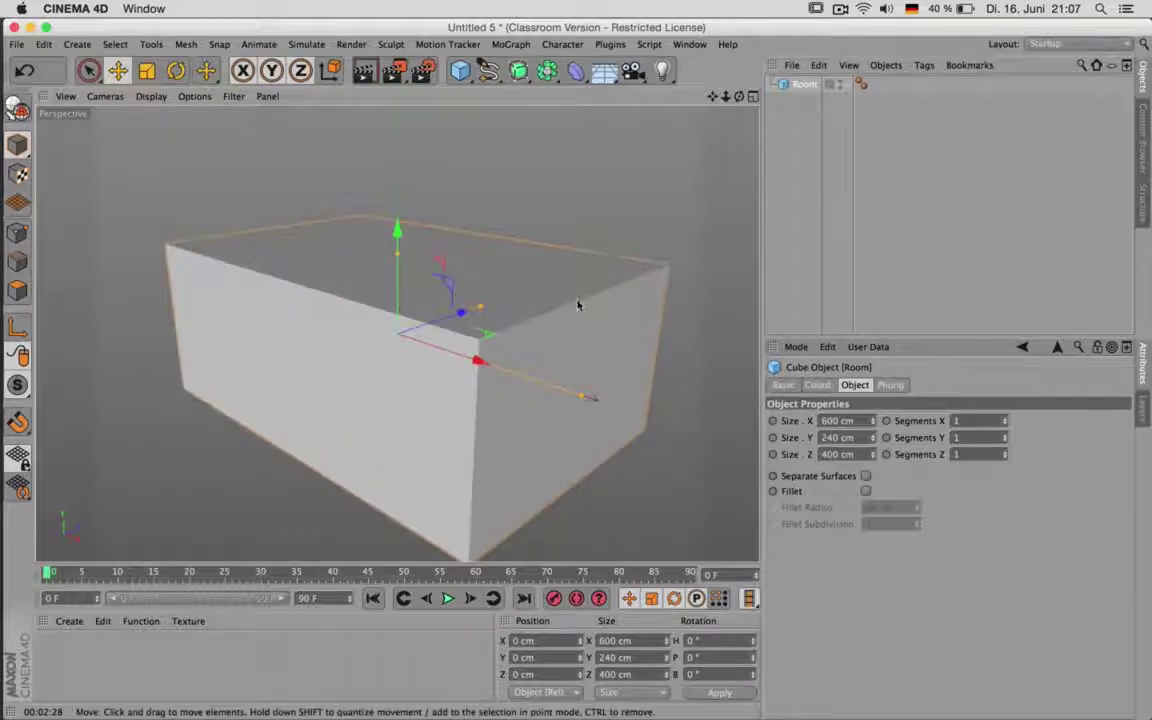
Show mesh lines in the viewport shading and divide the Room cube into 15 X, 3 Y and 10 Z segments
click(151, 96)
click(200, 141)
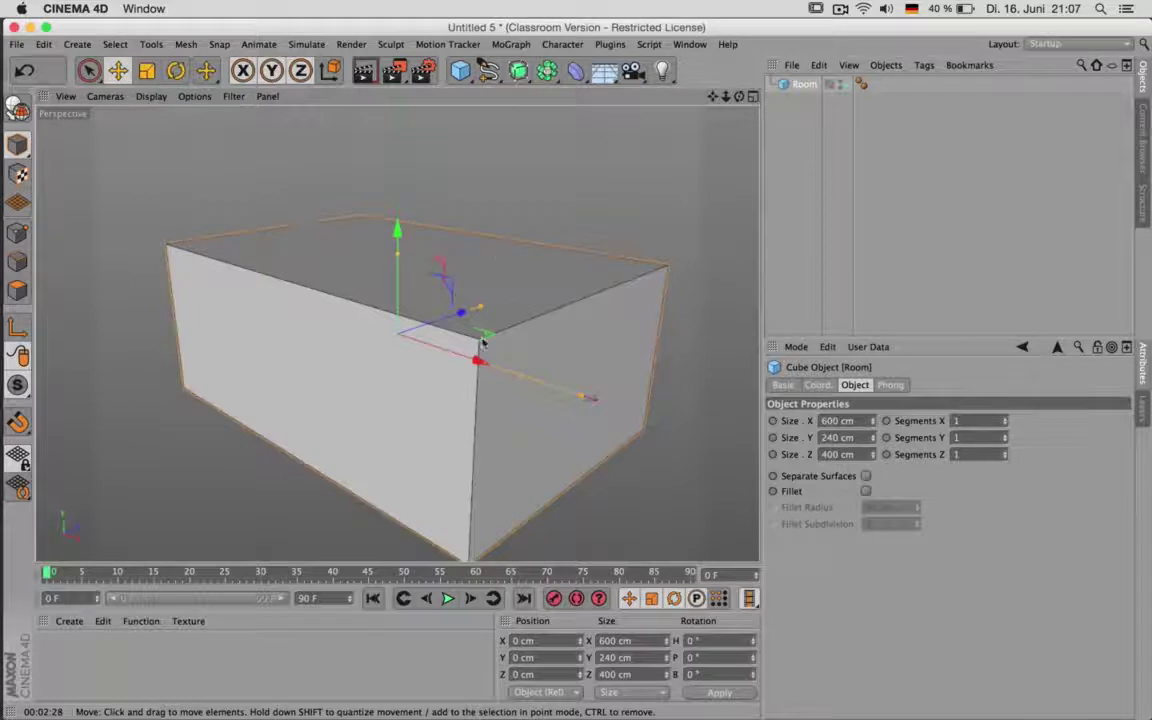
drag(1006, 421, 1006, 421)
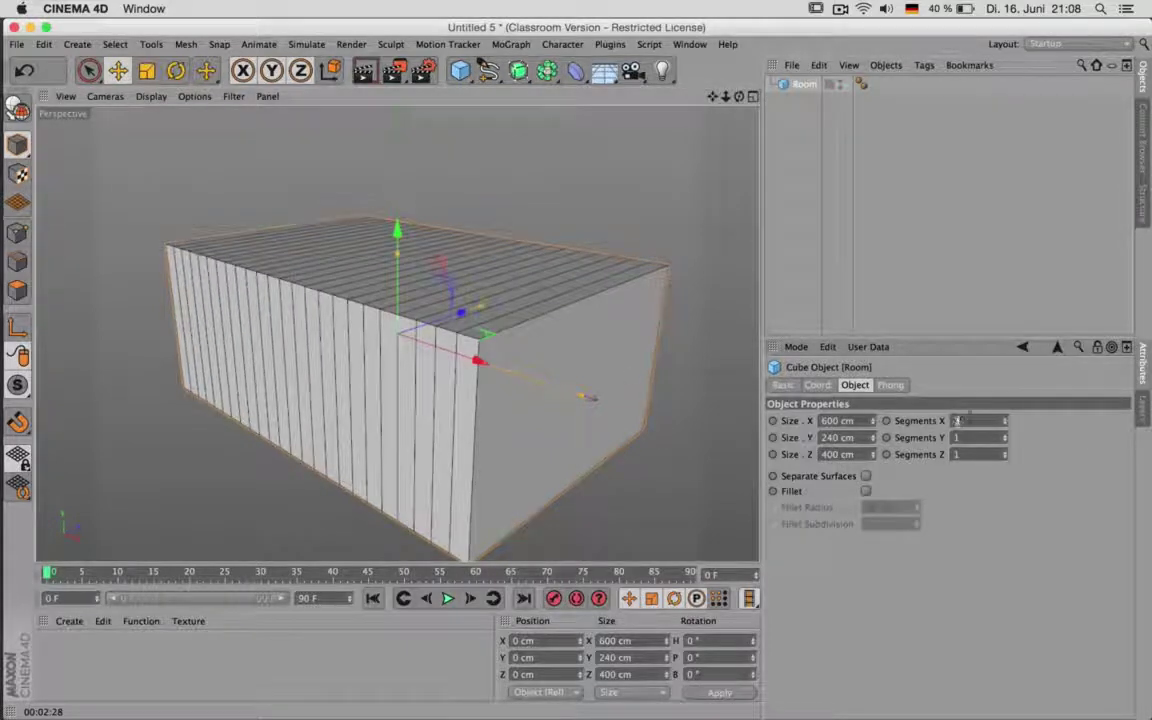
scroll(969, 418, down, 9)
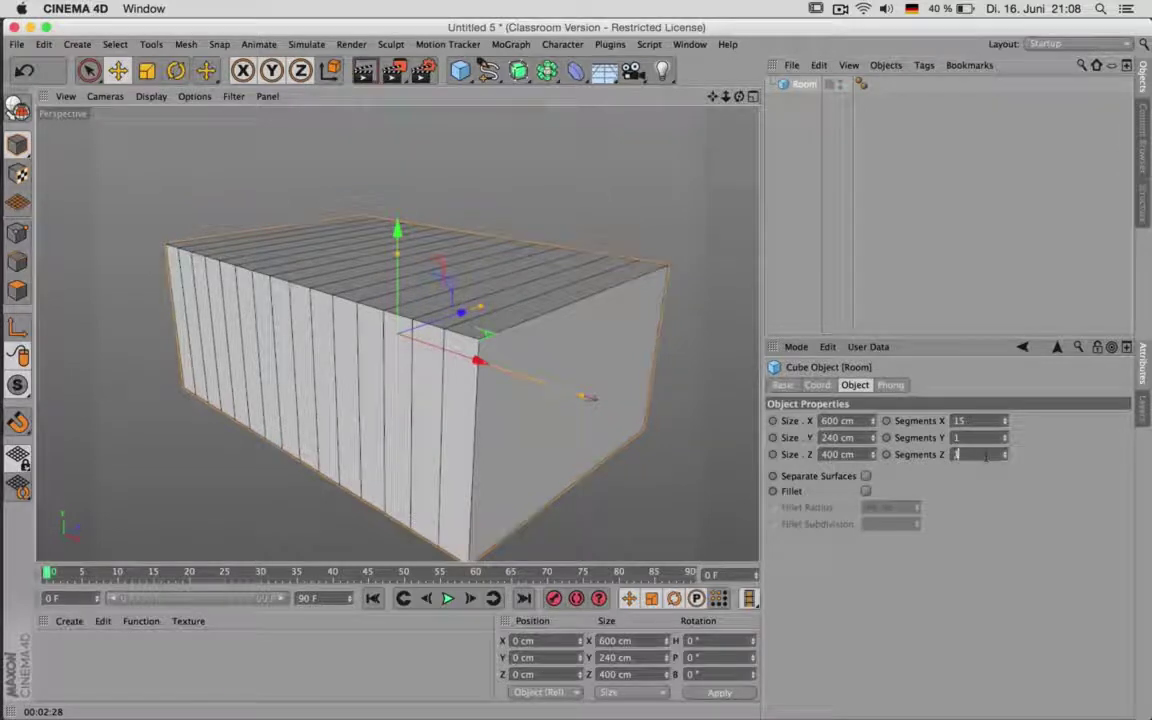
click(983, 456)
text(10)
key(Return)
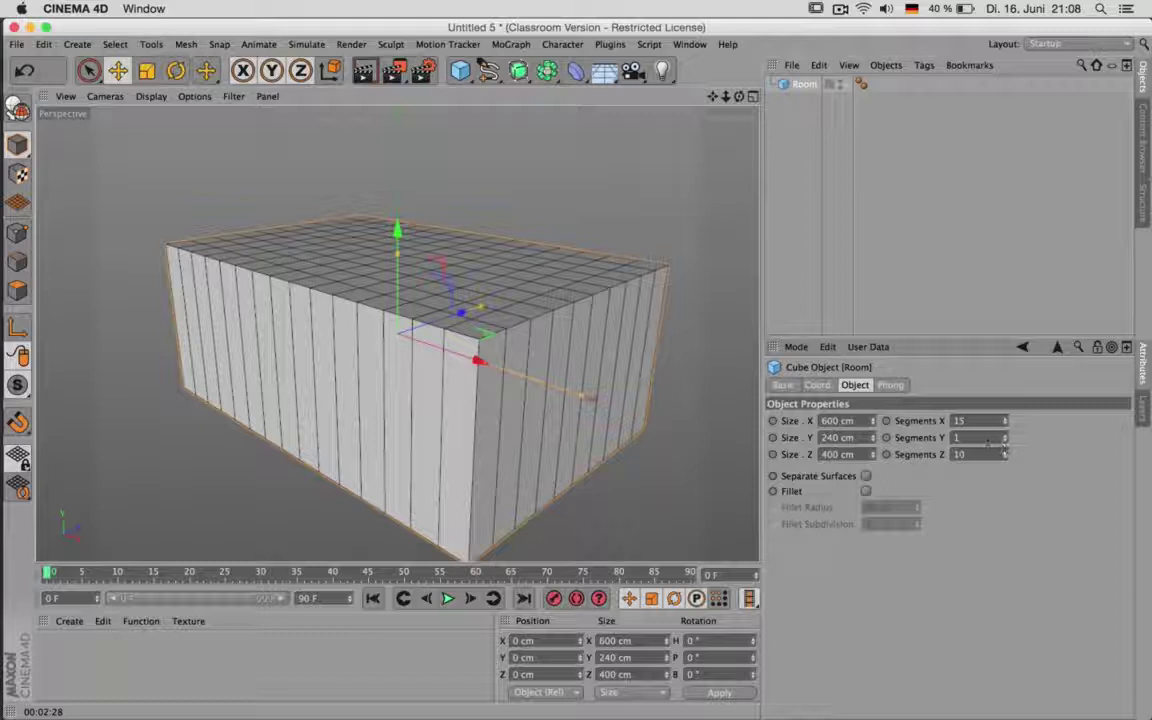
click(988, 441)
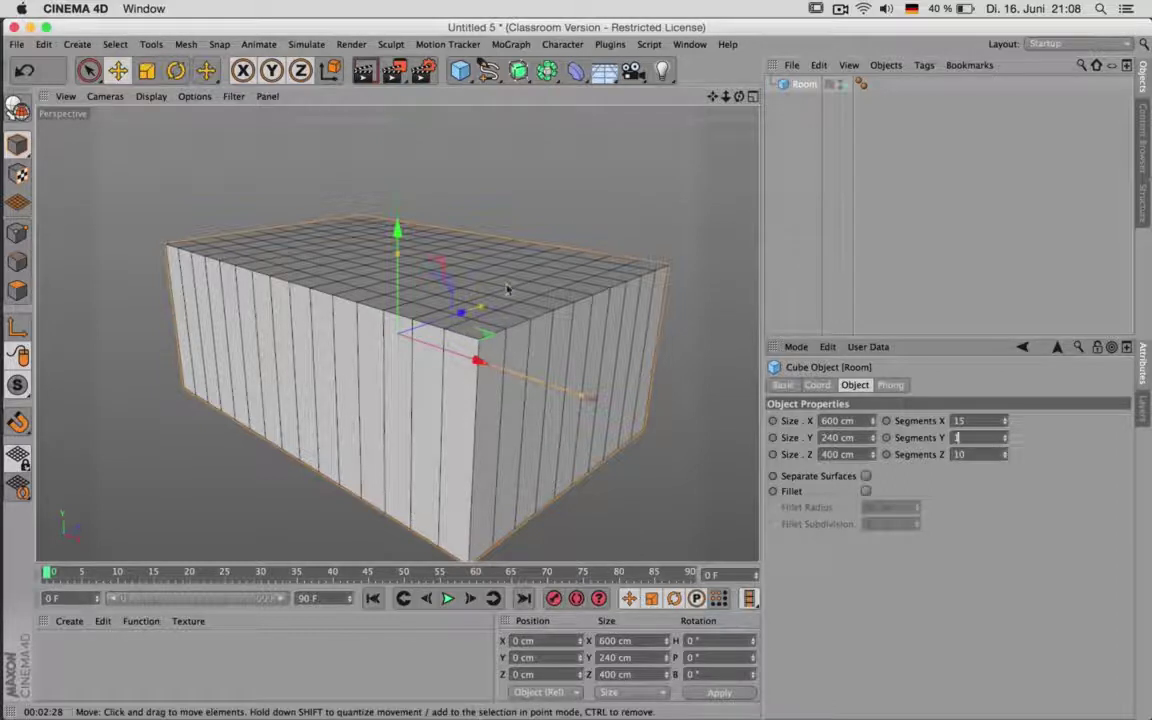
key(Return)
text(3)
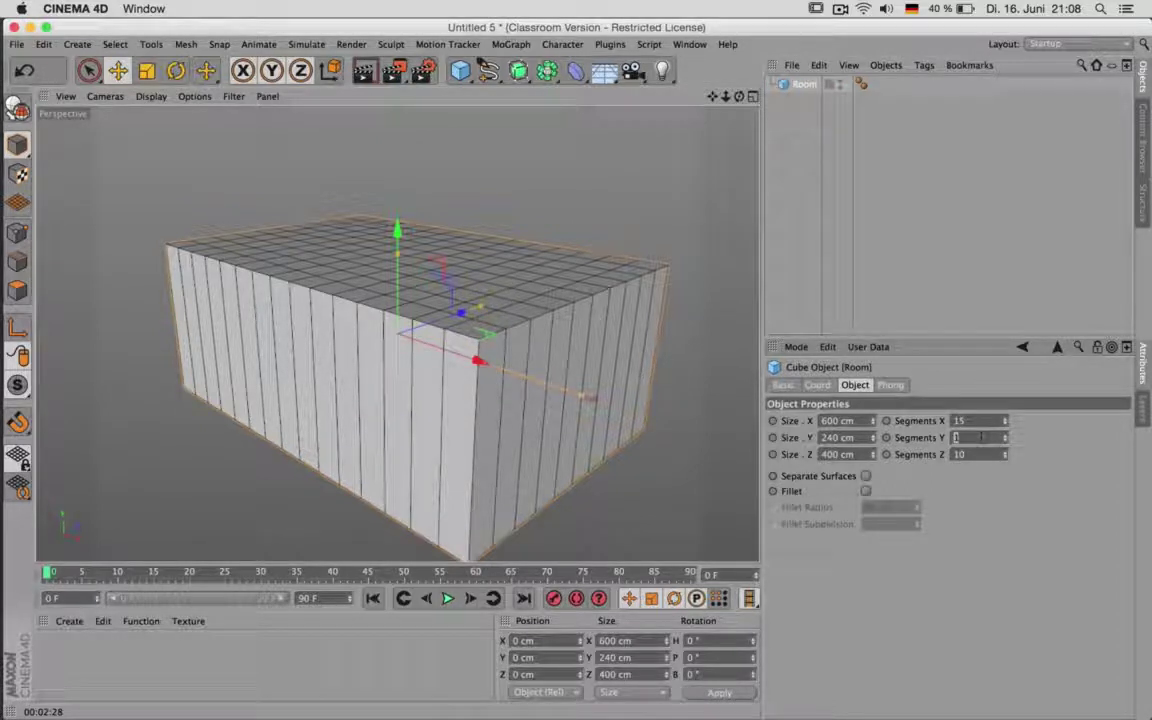
key(Return)
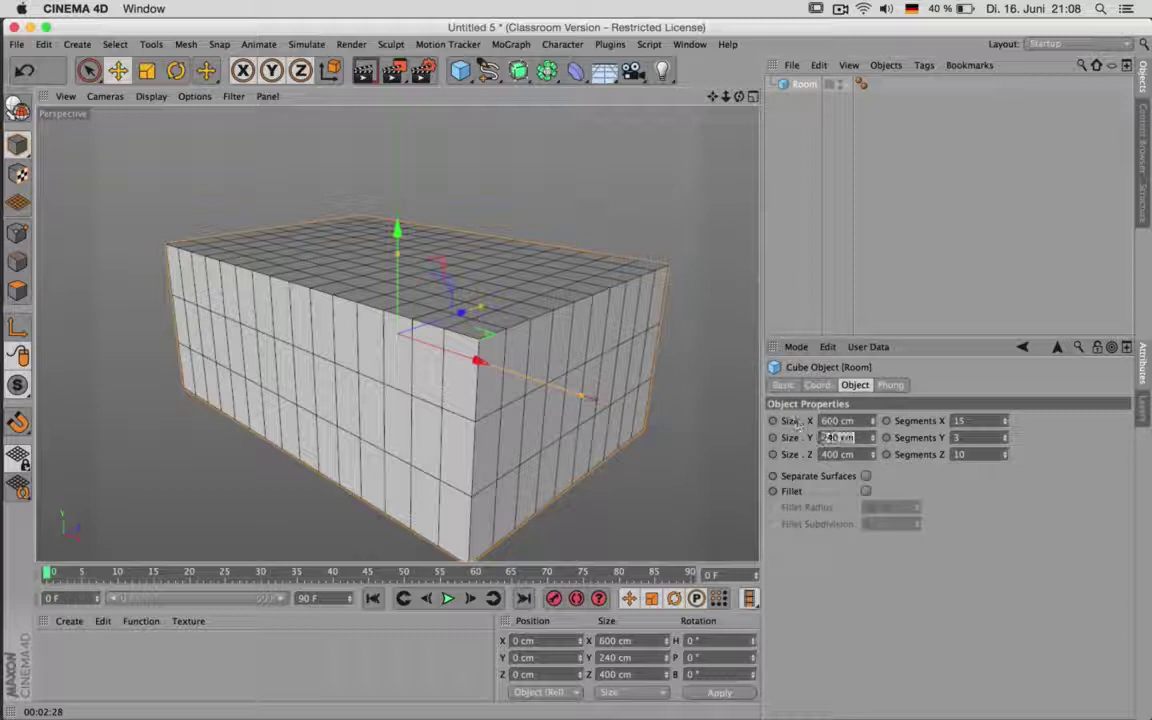
Set the Room cube's Y position to 120 cm and convert it to an editable polygon object
click(822, 386)
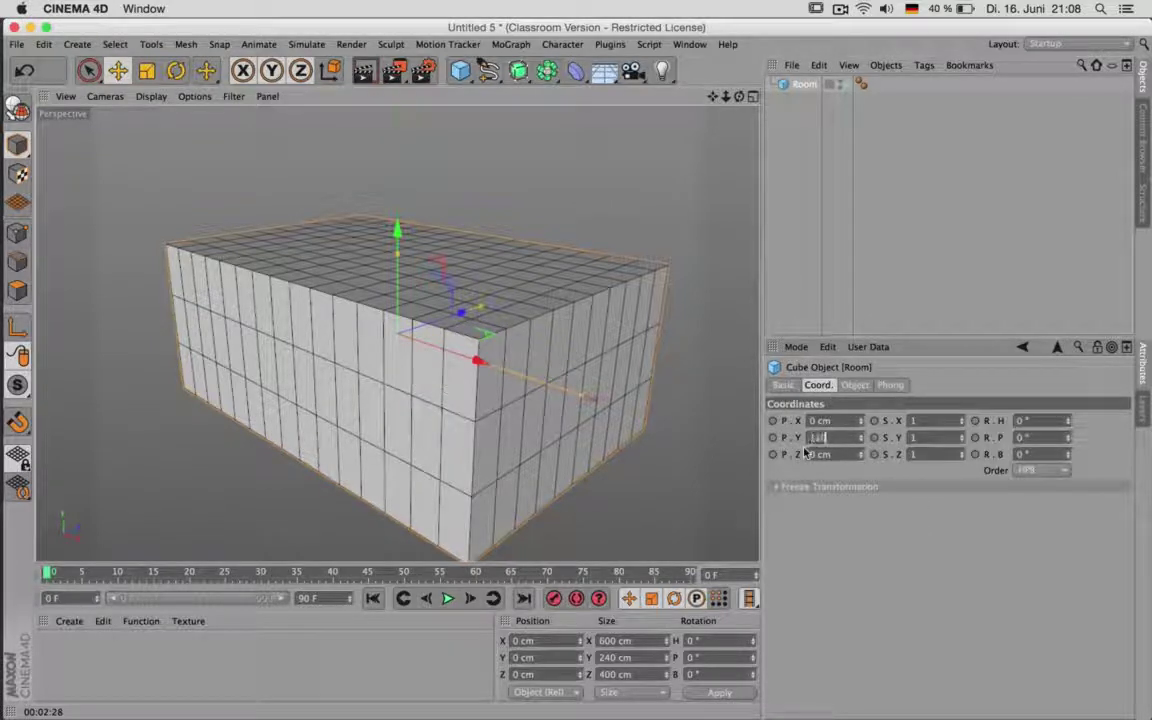
key(Return)
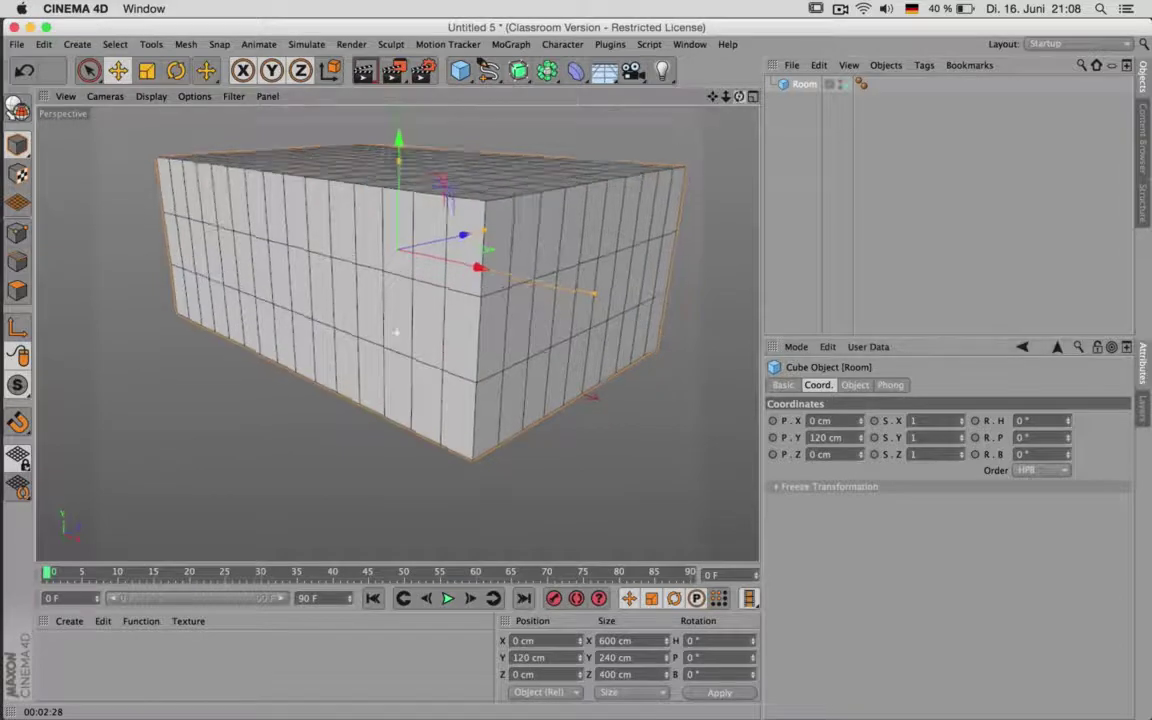
drag(739, 97, 437, 203)
scroll(437, 203, down, 5)
drag(712, 97, 522, 153)
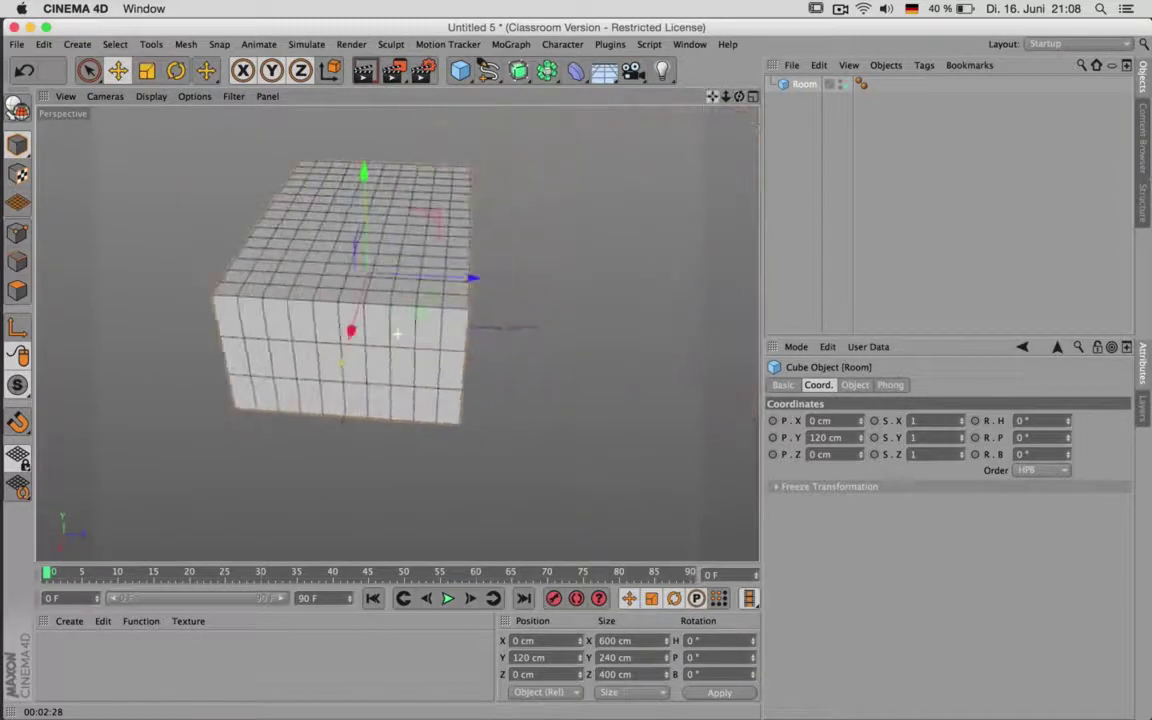
drag(739, 97, 602, 48)
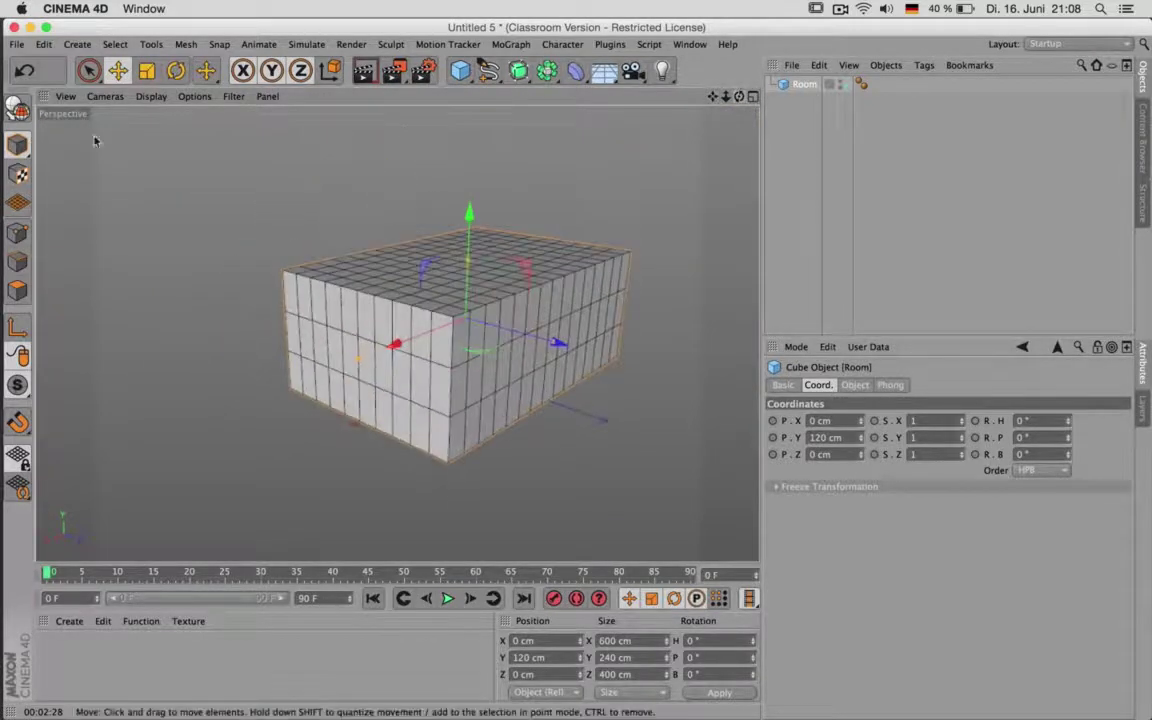
click(19, 110)
Loop-select the middle band of polygons around the Room's walls and set its Y size to 160 cm
click(88, 70)
click(17, 290)
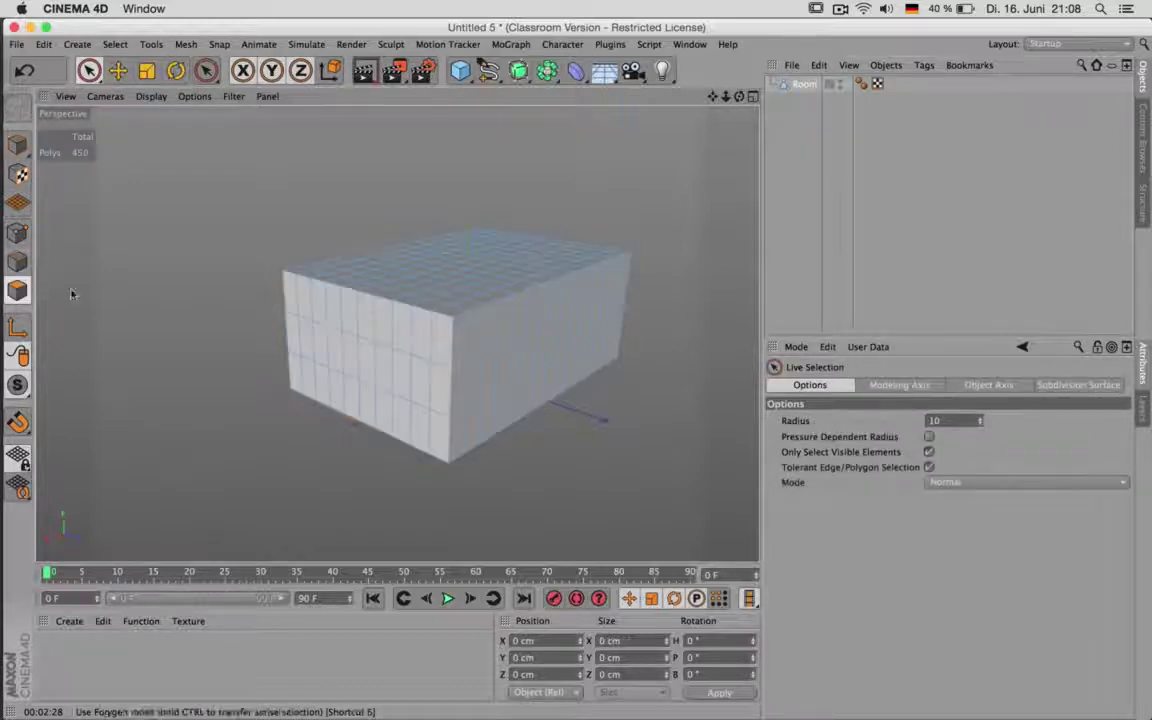
click(115, 44)
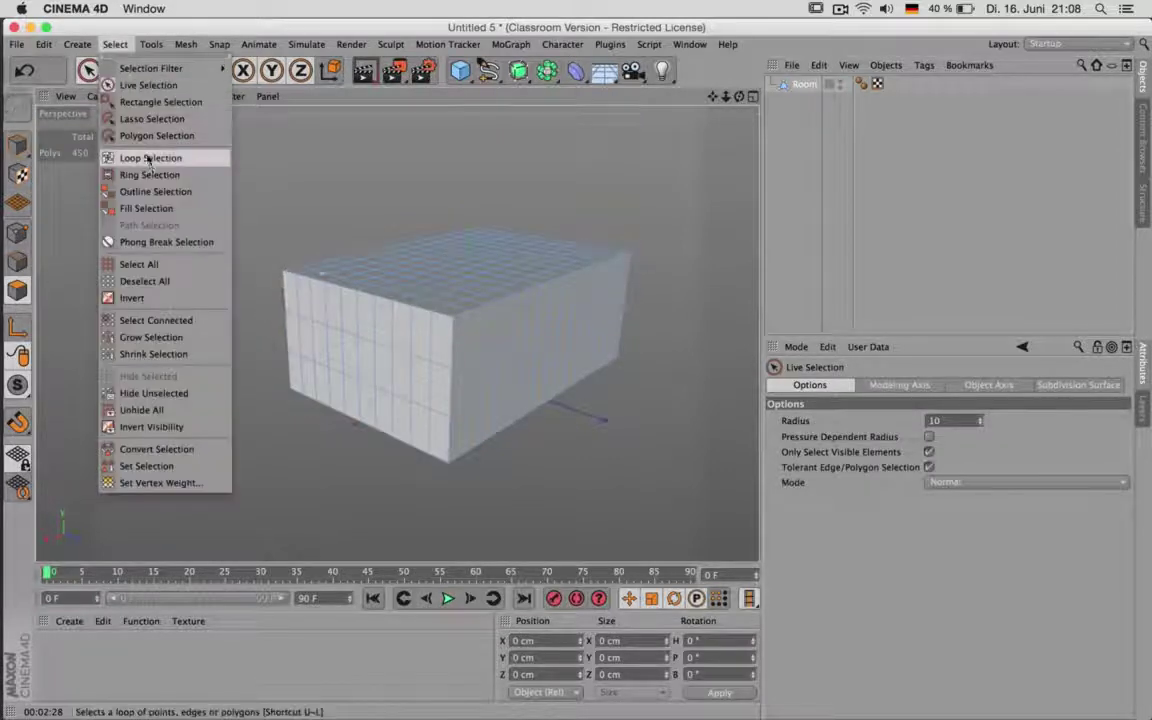
click(148, 160)
click(435, 378)
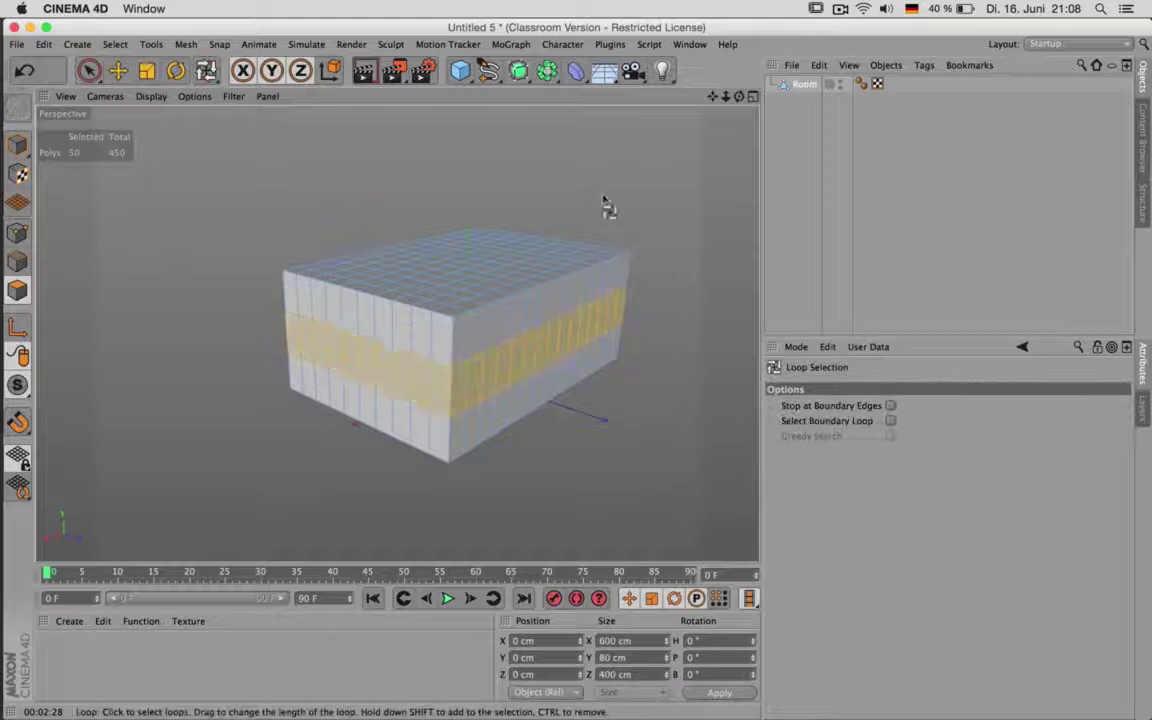
click(625, 657)
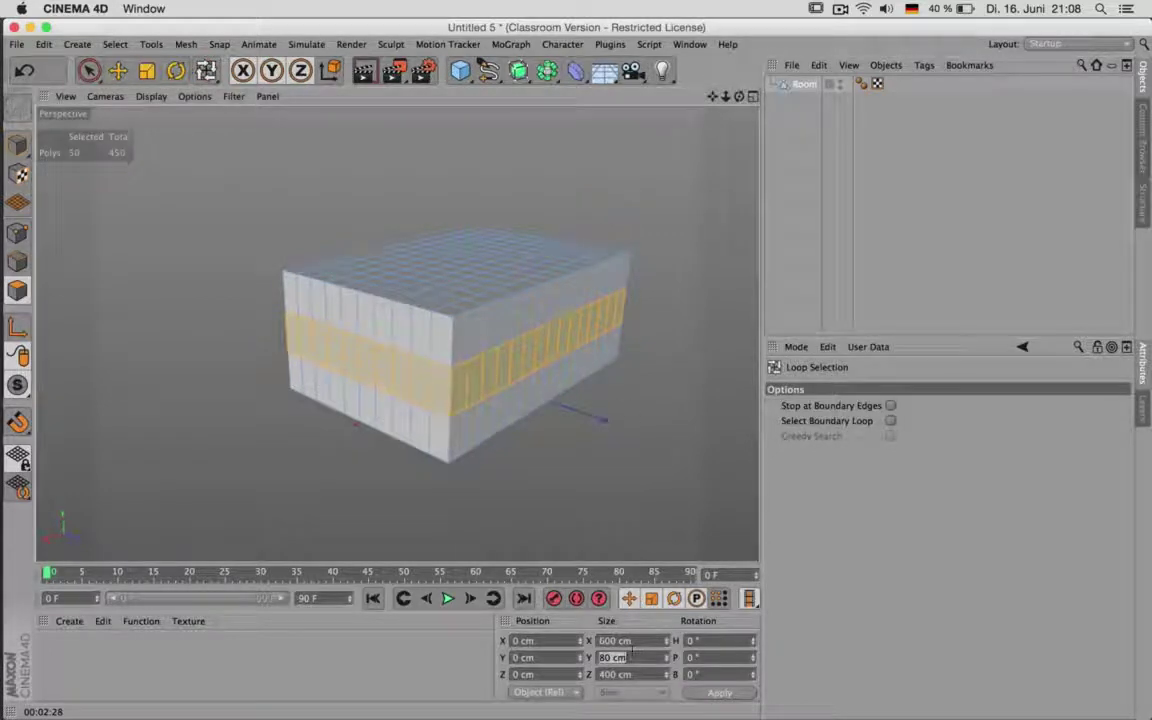
key(Return)
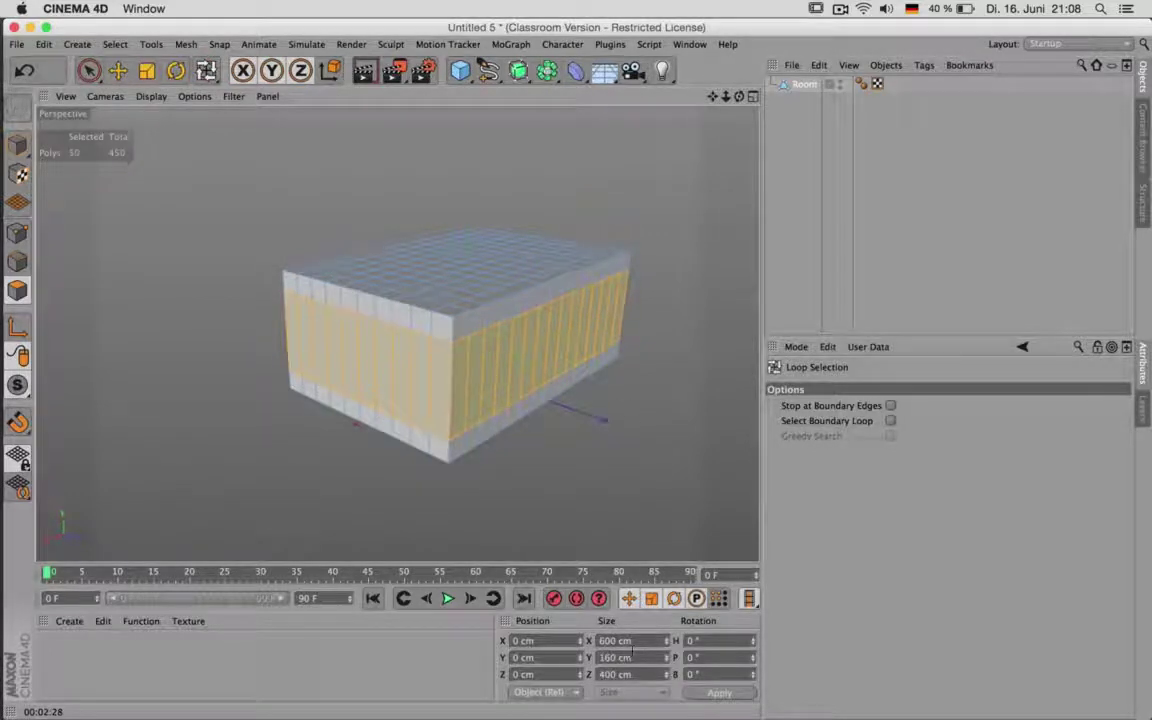
Select three evenly spaced groups of three adjacent polygons in the middle band of the Room's long front wall
scroll(645, 210, up, 4)
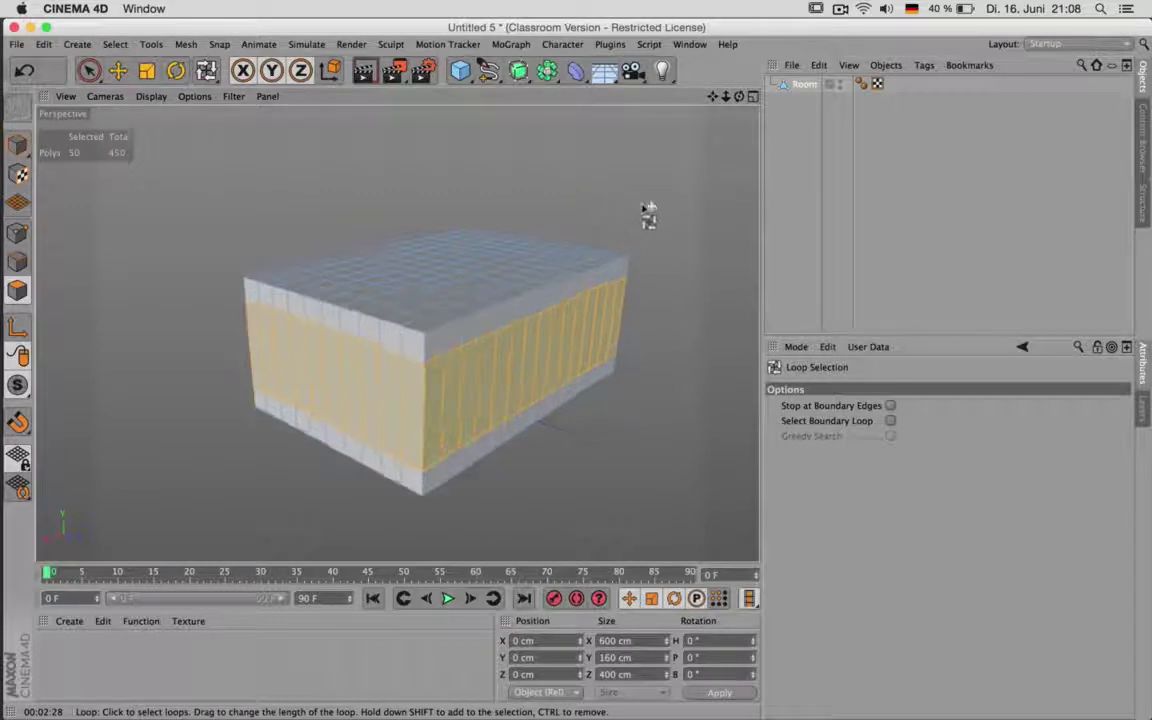
click(90, 71)
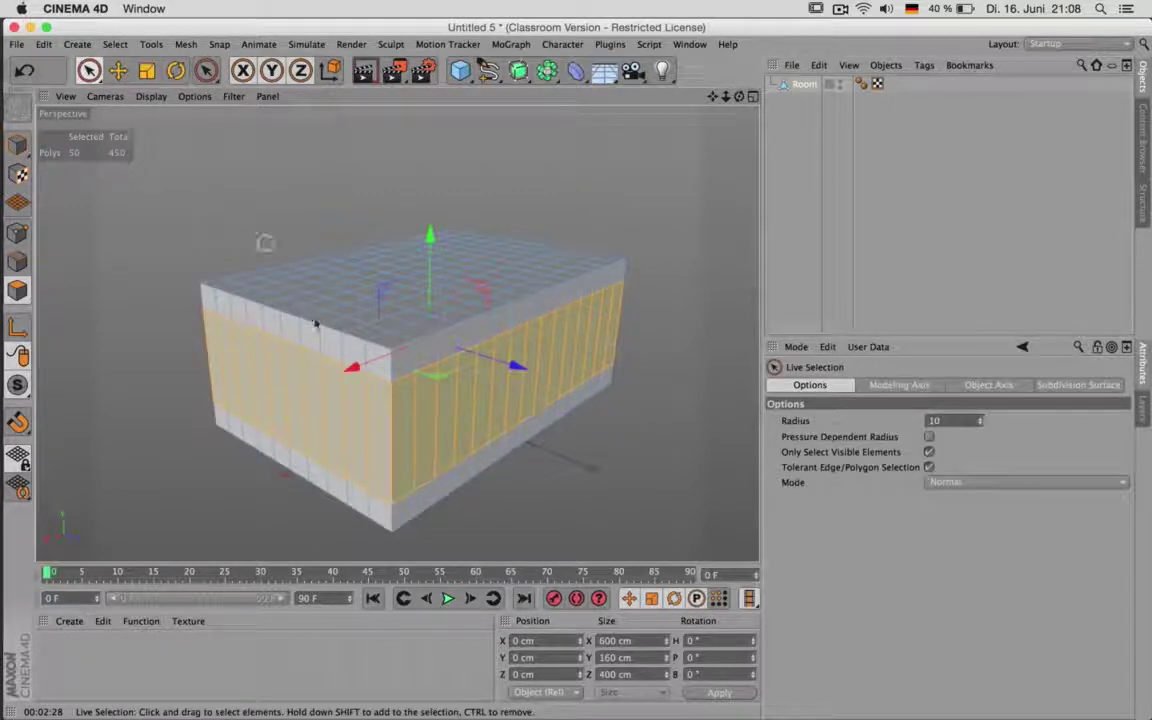
click(431, 425)
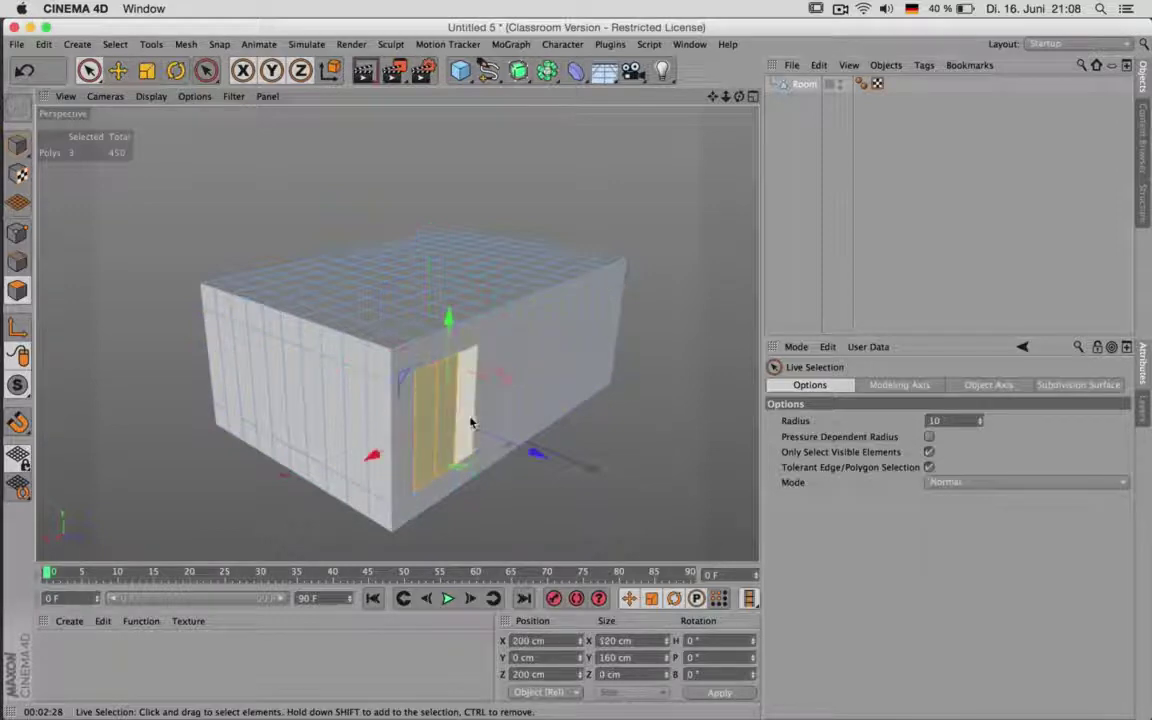
shift+click(524, 368)
alt+drag(591, 370, 563, 357)
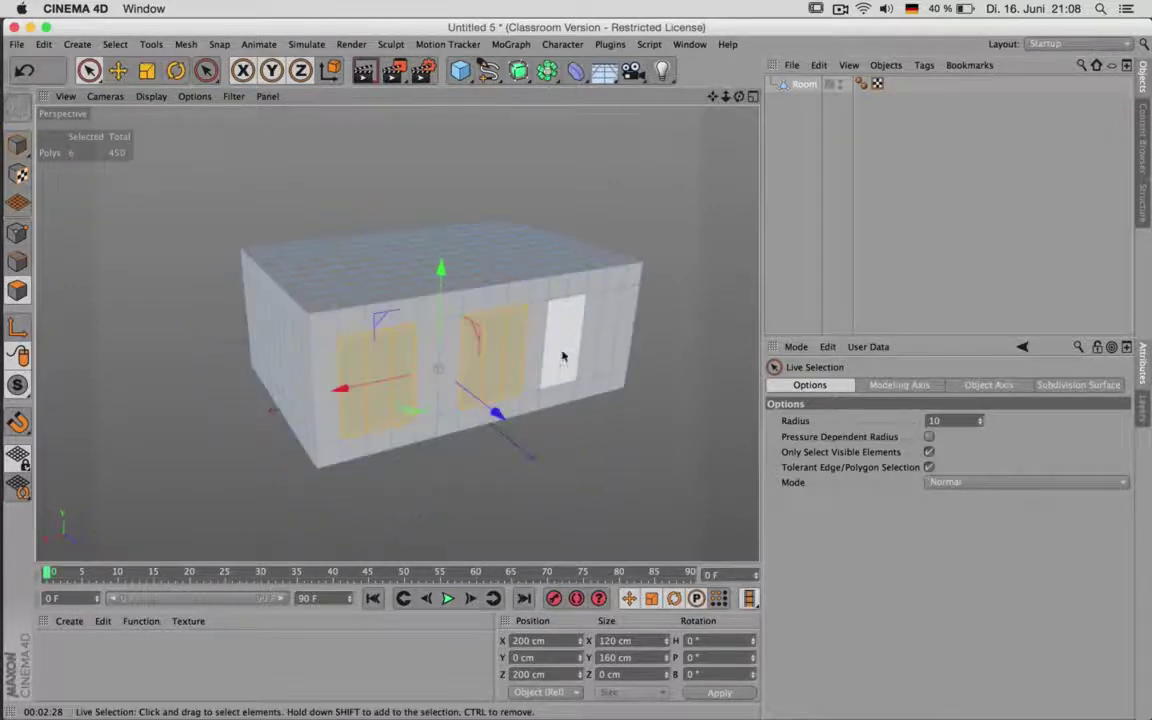
shift+click(578, 338)
shift+click(597, 335)
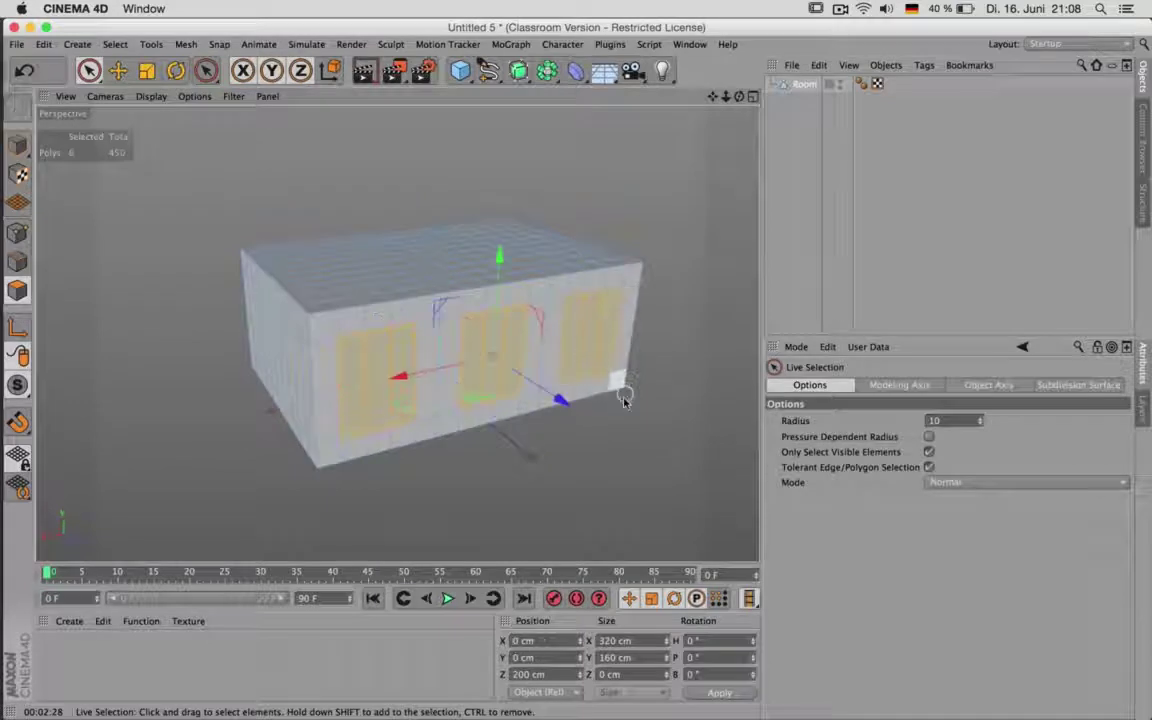
Extrude the three selected polygon groups outward with an offset of 40 cm
right_click(595, 198)
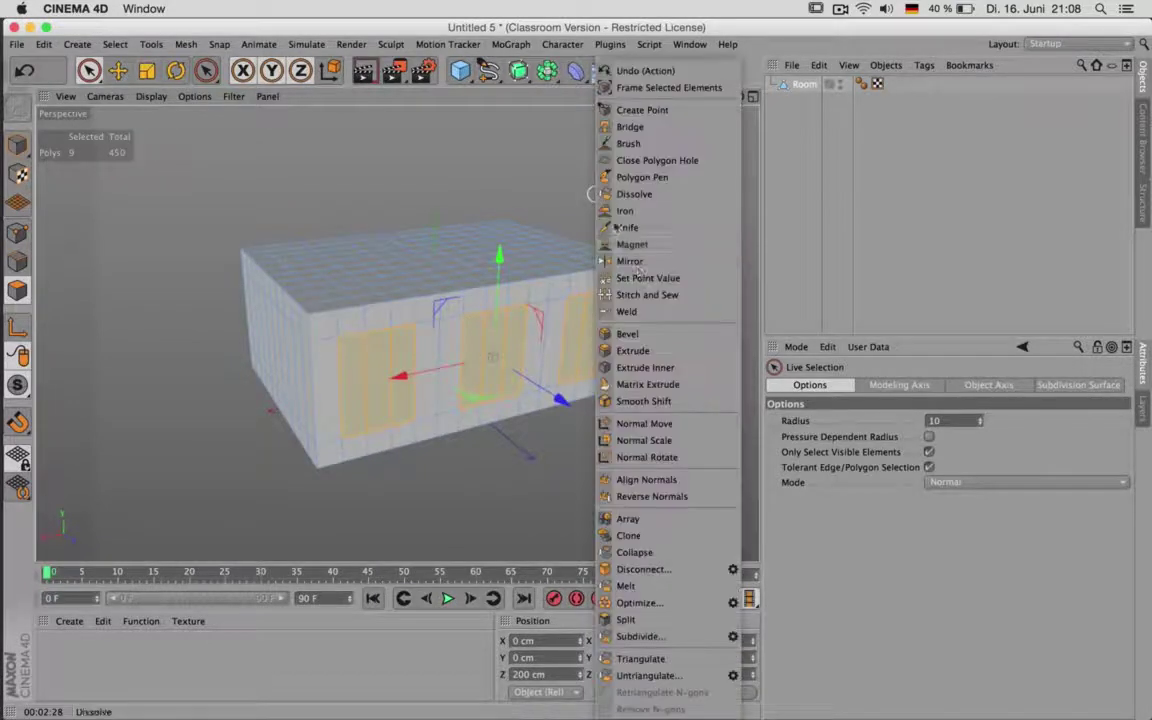
click(630, 320)
click(870, 437)
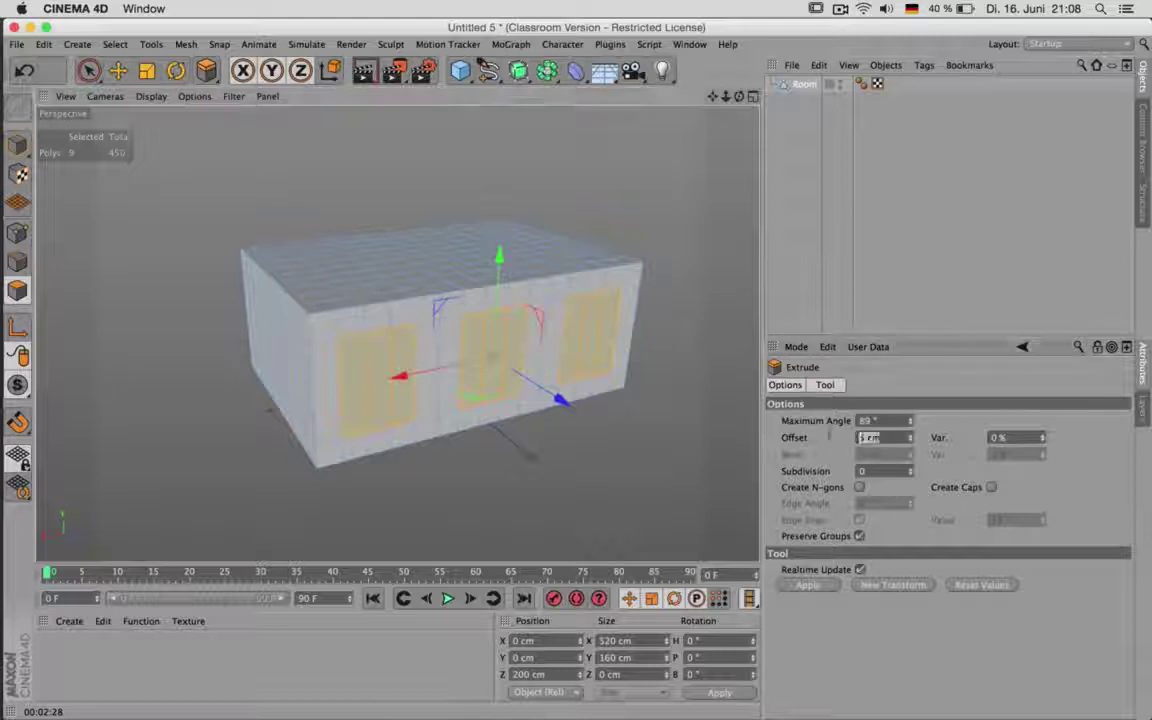
key(Return)
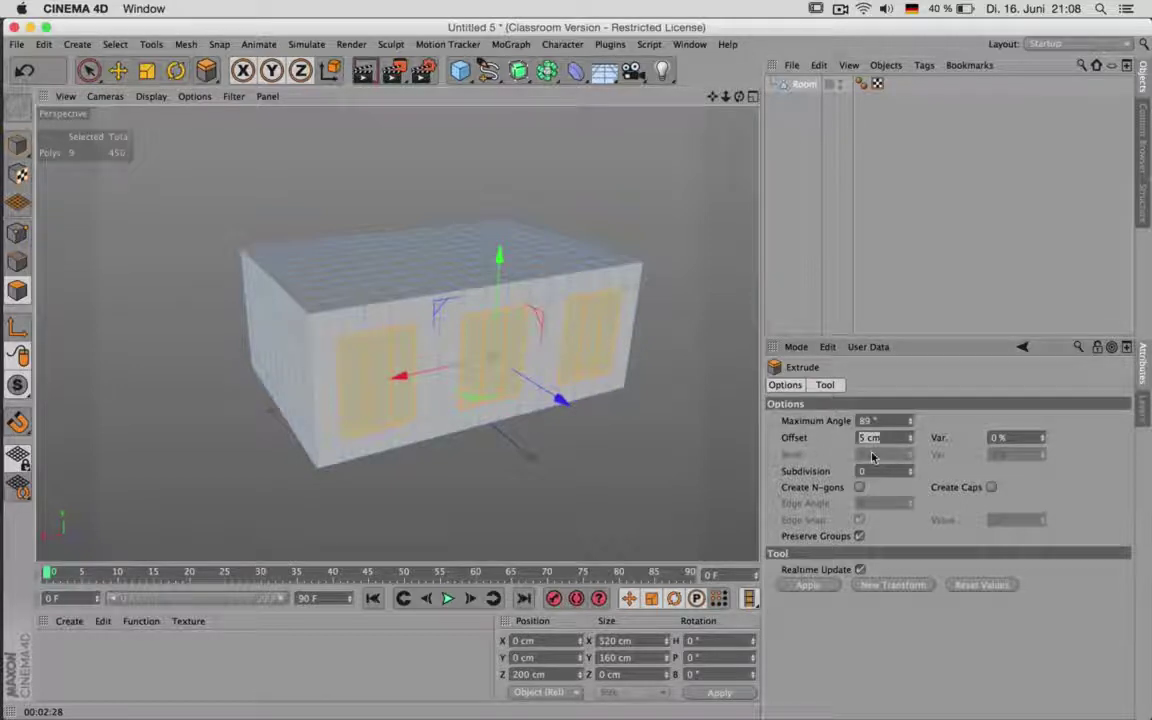
text(40)
key(Return)
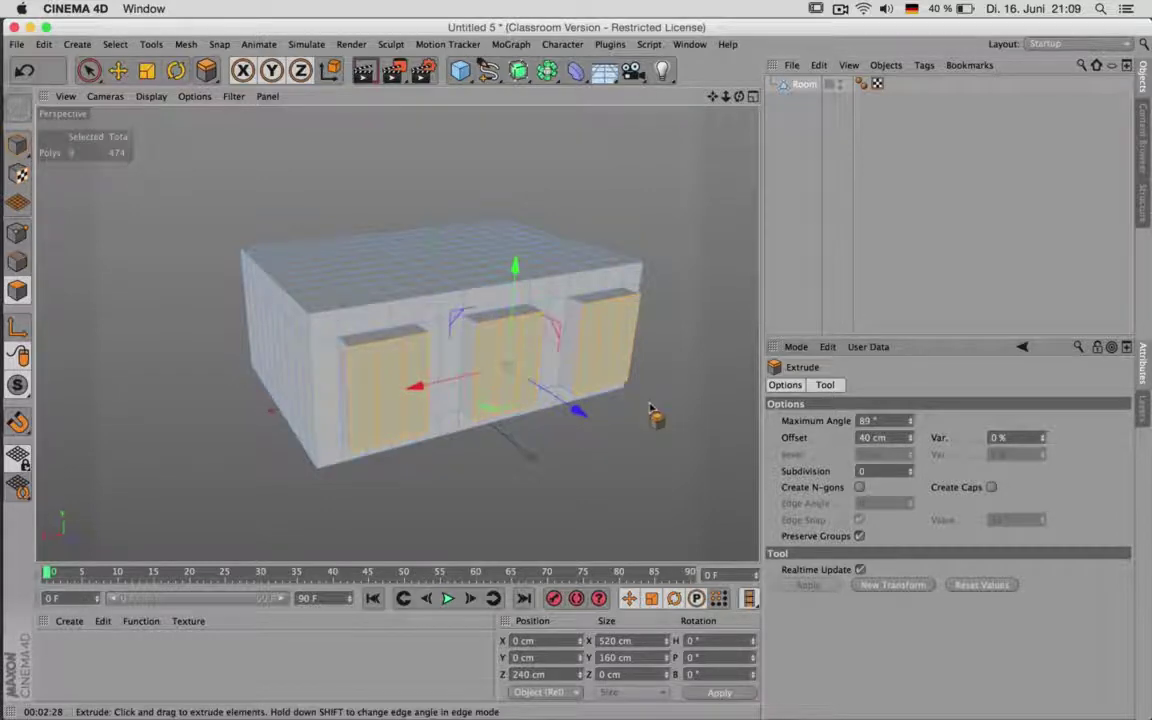
Inset the nine selected window polygons individually using Extrude Inner with a 5 cm offset and Preserve Groups off
right_click(656, 411)
click(703, 368)
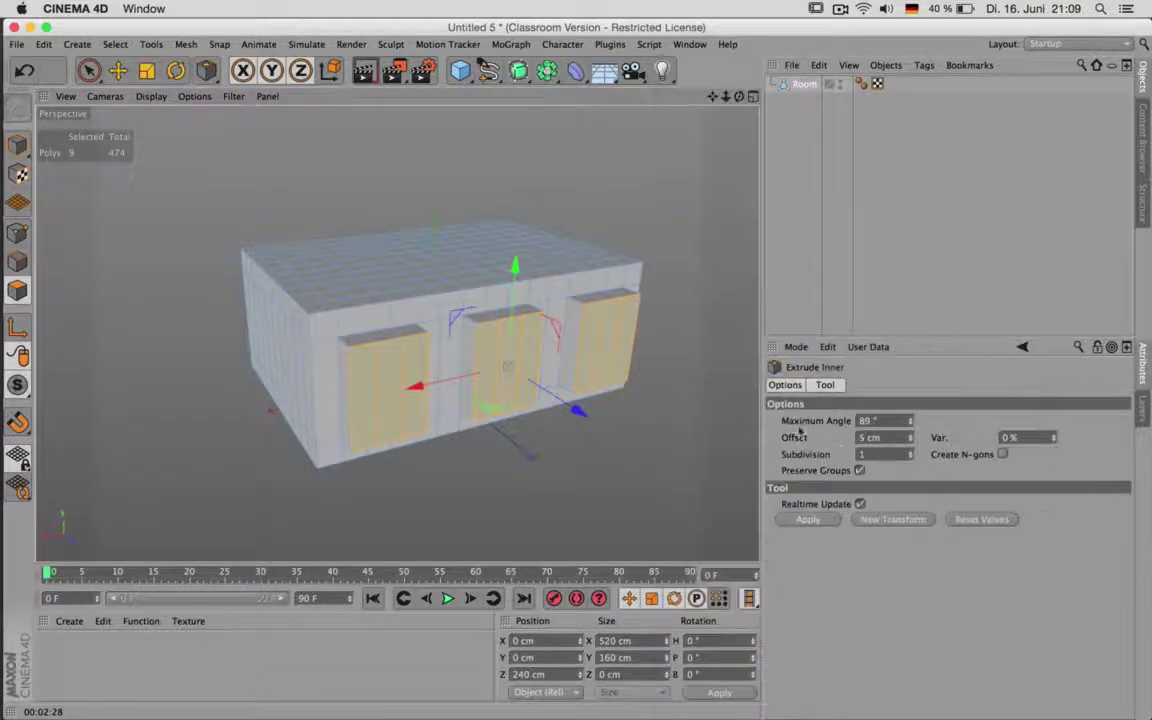
click(859, 471)
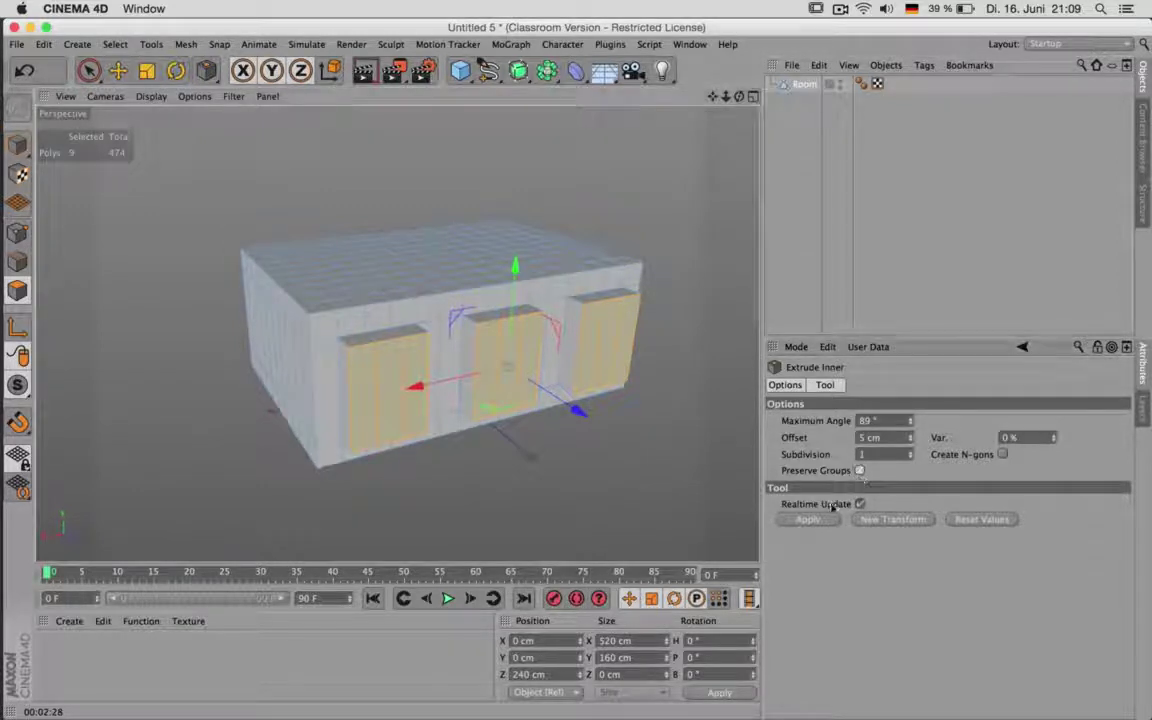
scroll(496, 386, up, 3)
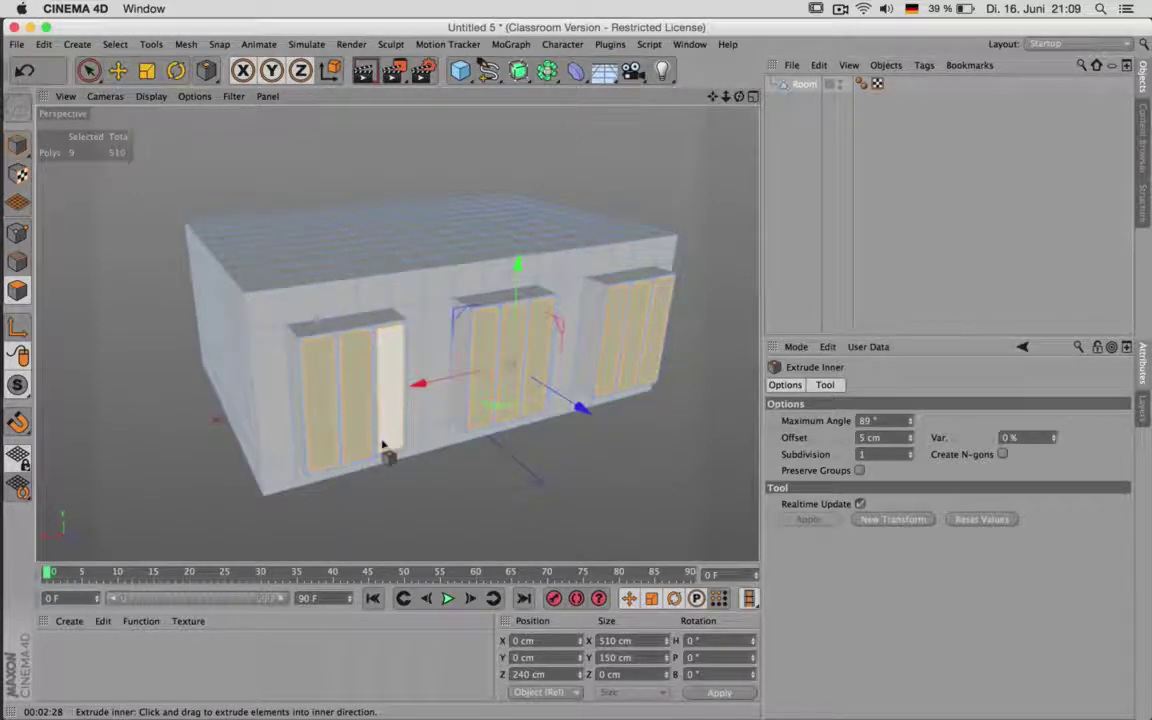
Extrude the nine inset window polygons with an offset of 5 cm and delete them to leave framed openings
right_click(405, 442)
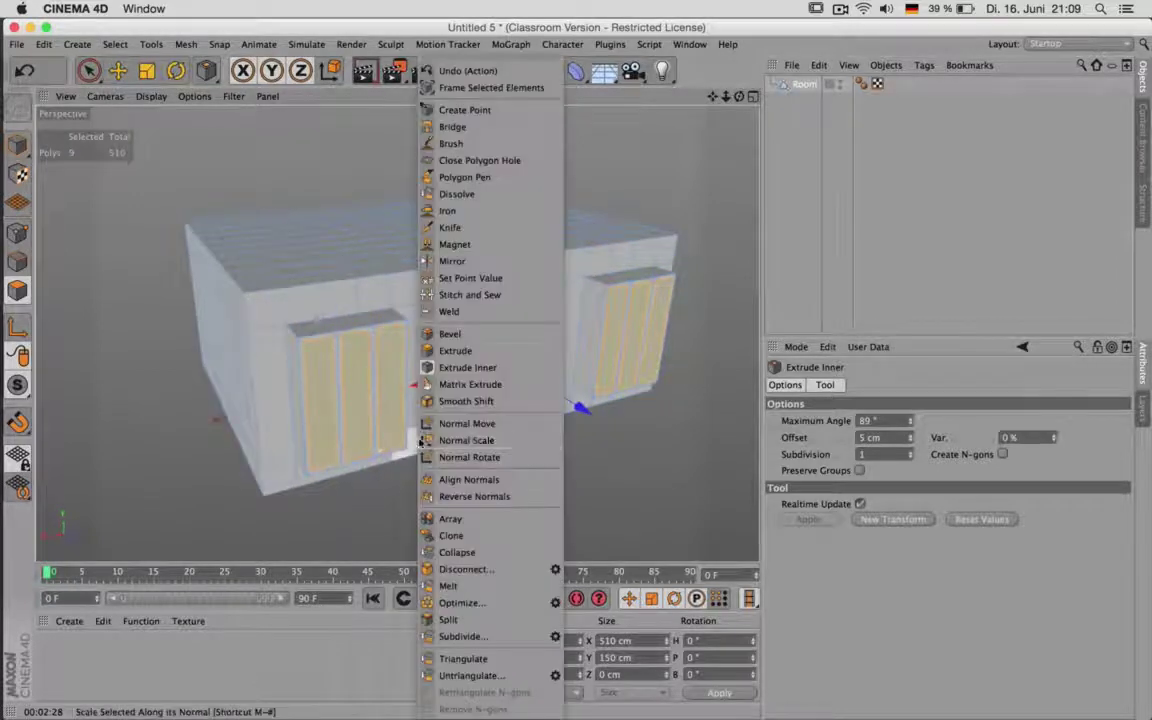
click(452, 351)
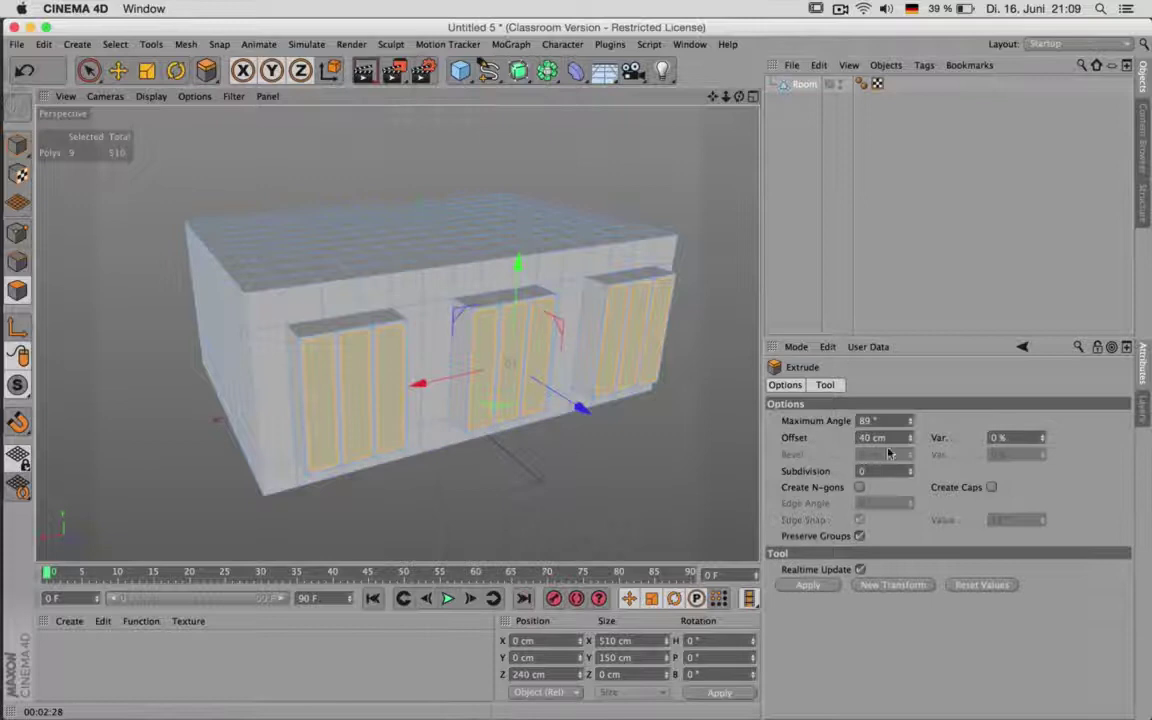
drag(889, 439, 813, 438)
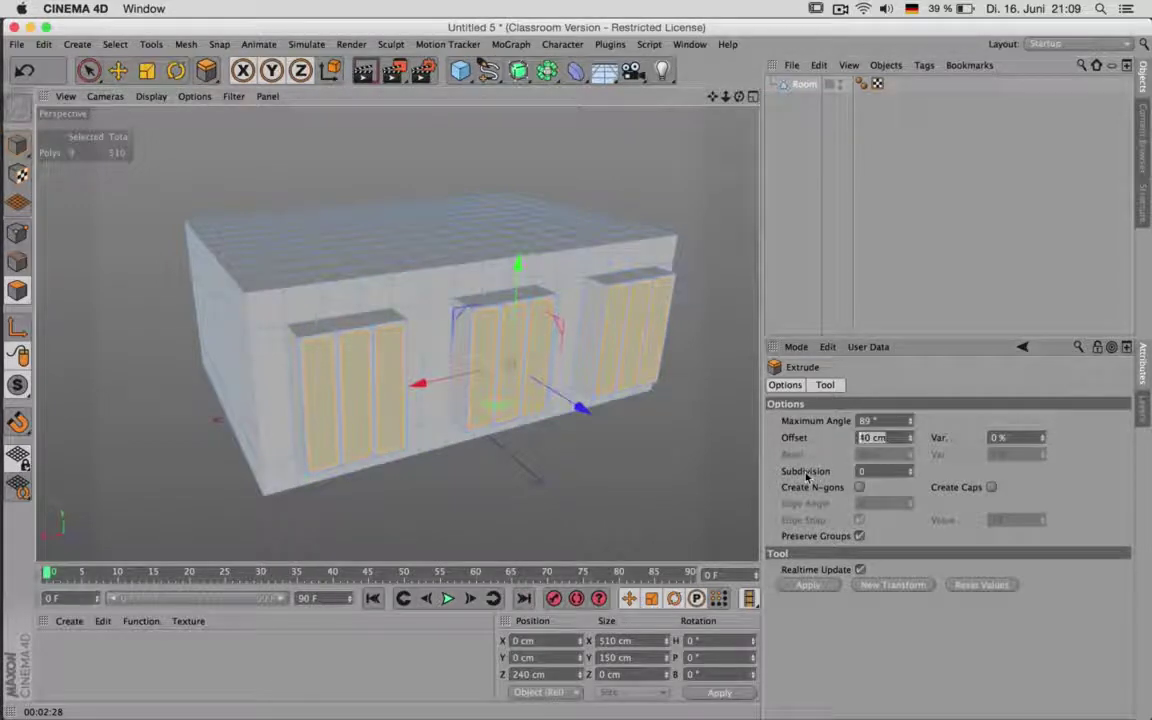
text(5)
key(Return)
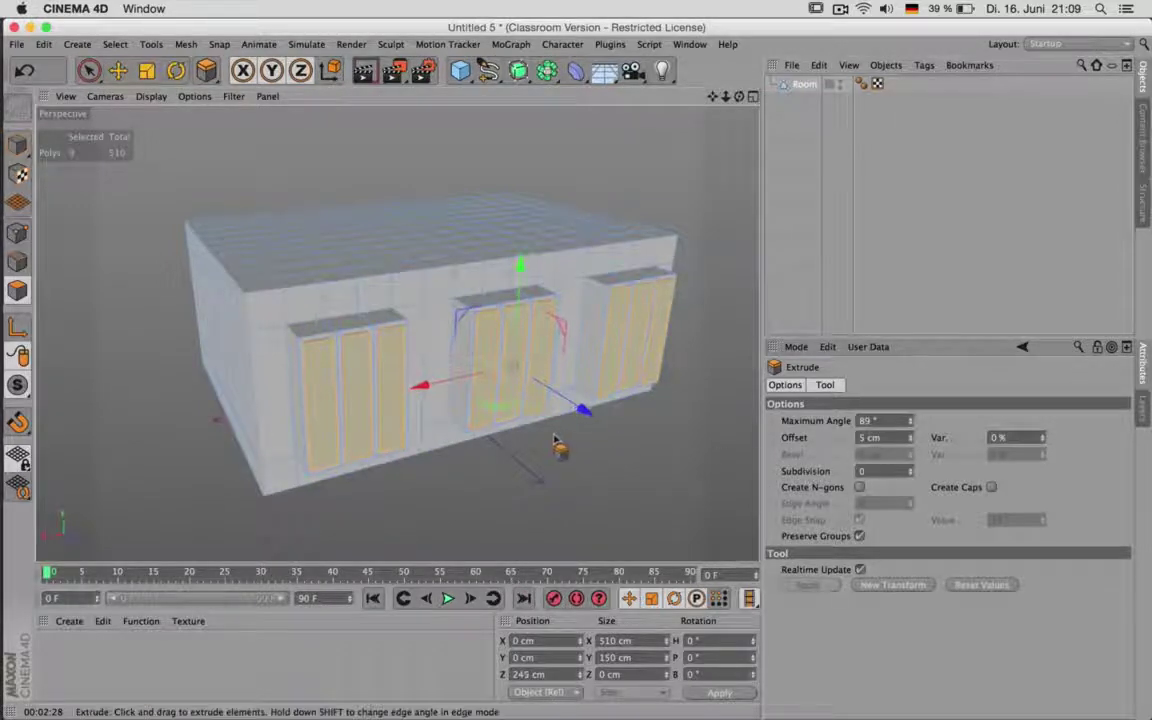
key(Delete)
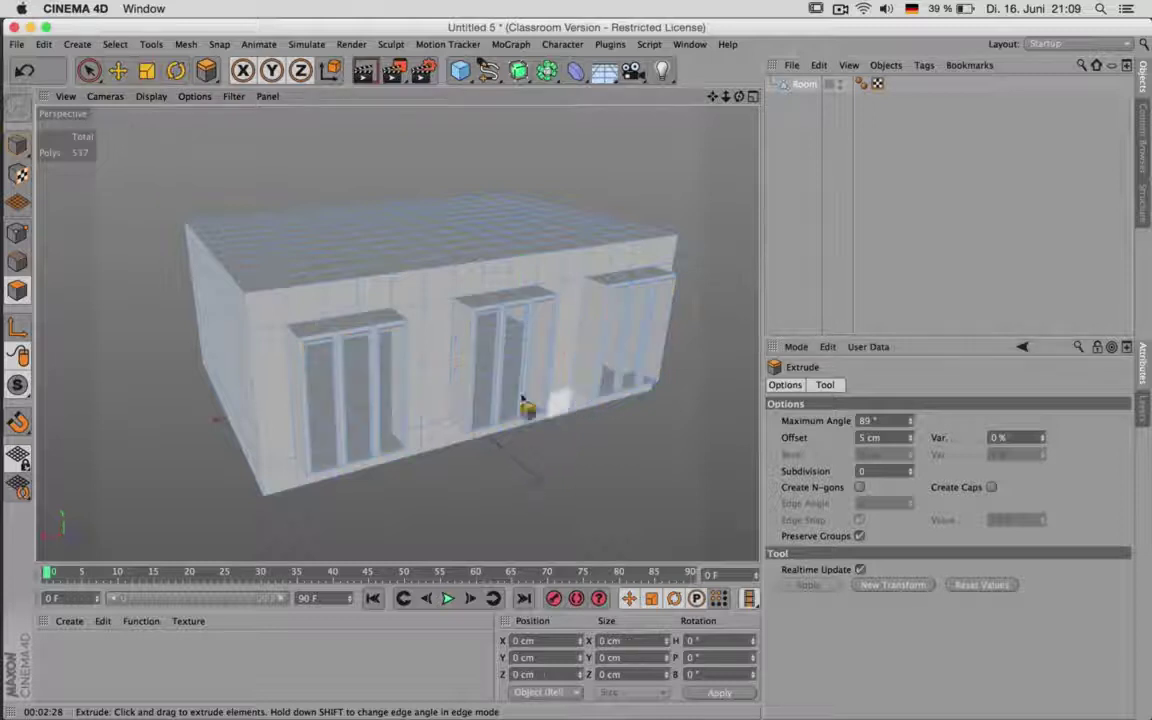
On the opposite long wall, select five adjacent polygons in the middle band plus the five directly below them
alt+drag(397, 333, 250, 320)
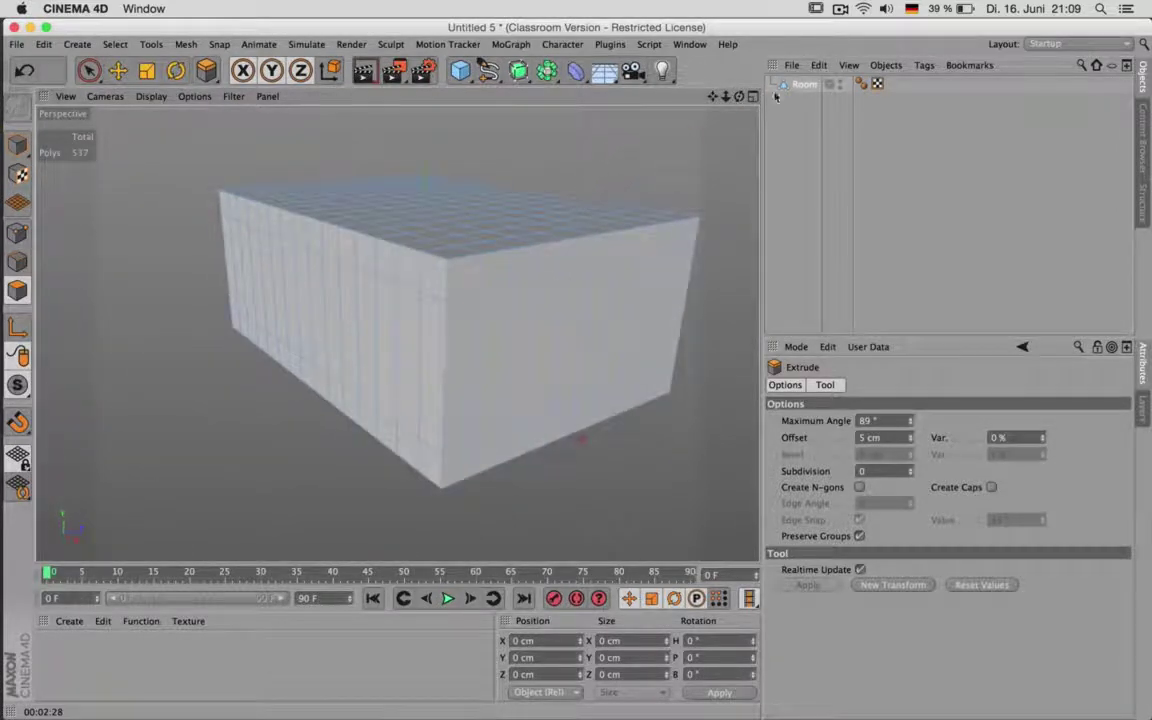
drag(739, 98, 840, 92)
scroll(598, 180, down, 3)
scroll(246, 220, up, 2)
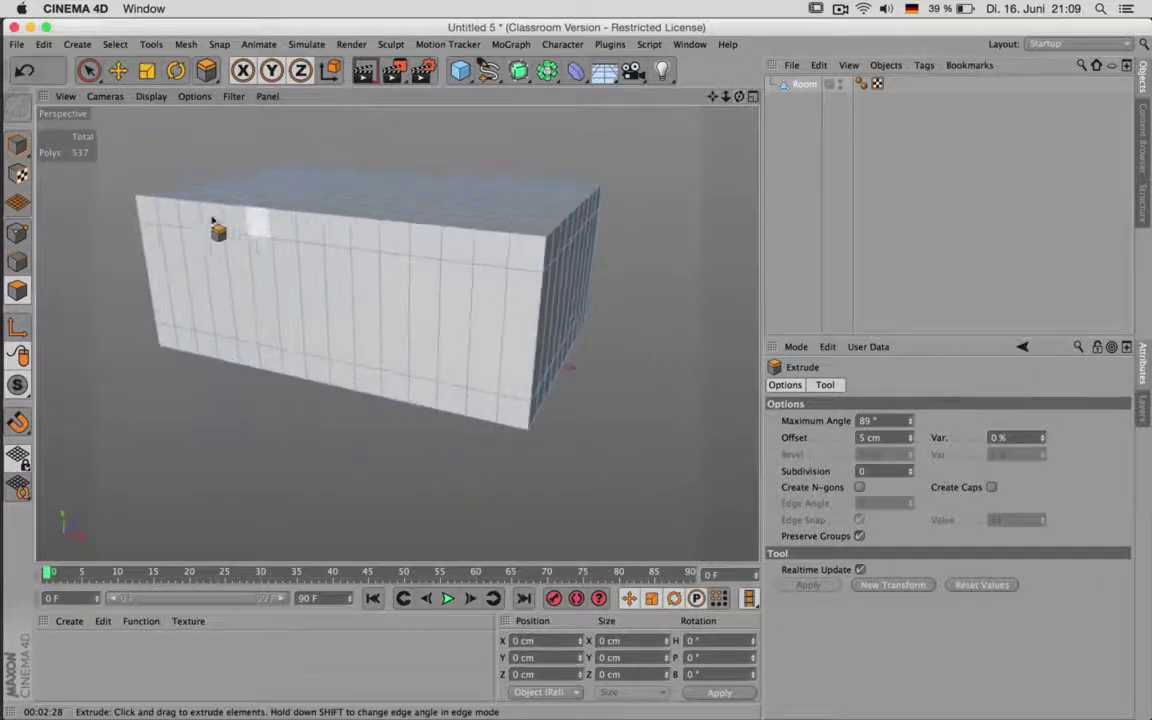
click(88, 70)
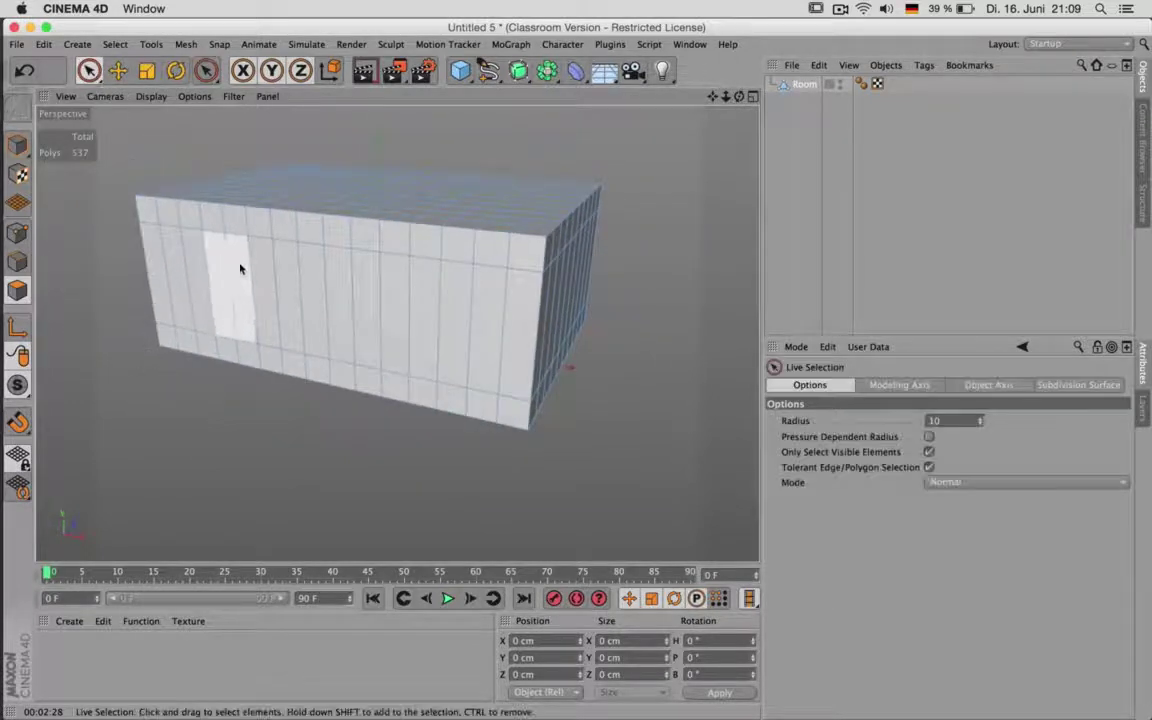
drag(273, 262, 352, 273)
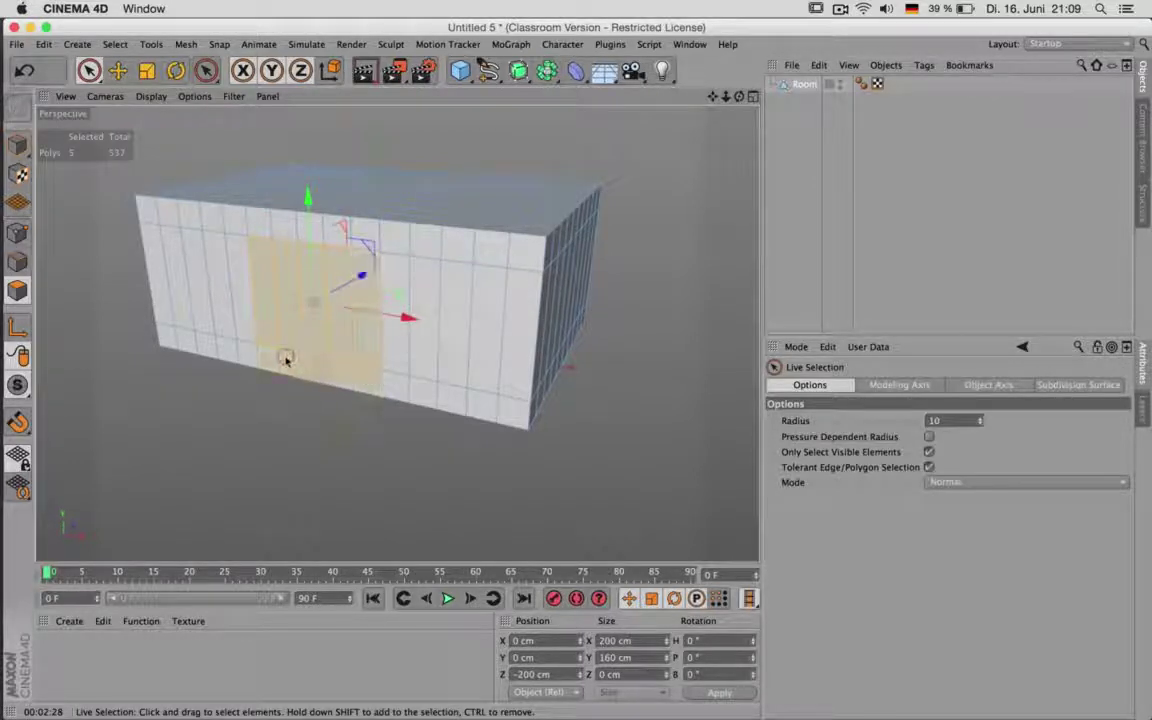
mouse_move(288, 363)
shift+mouse_down()
mouse_move(273, 357)
mouse_move(291, 355)
shift+mouse_up()
scroll(260, 311, up, 4)
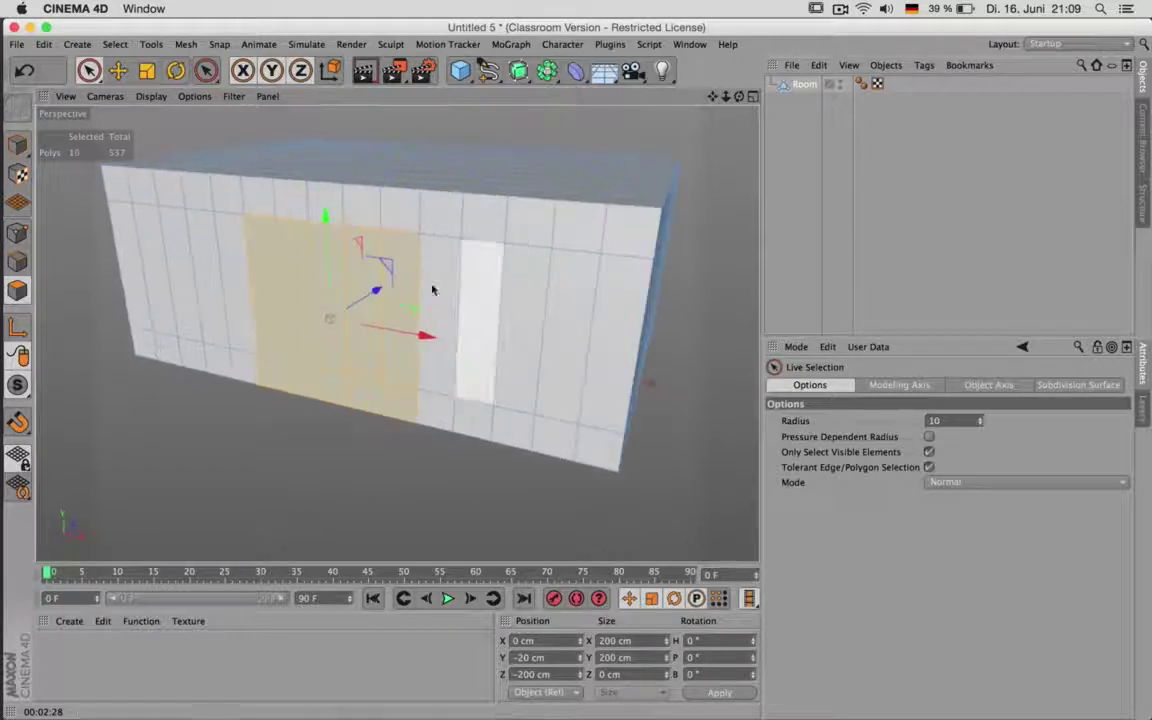
Extrude the ten selected wall polygons outward with an offset of 80 cm and delete them to open the wall
right_click(266, 403)
click(318, 350)
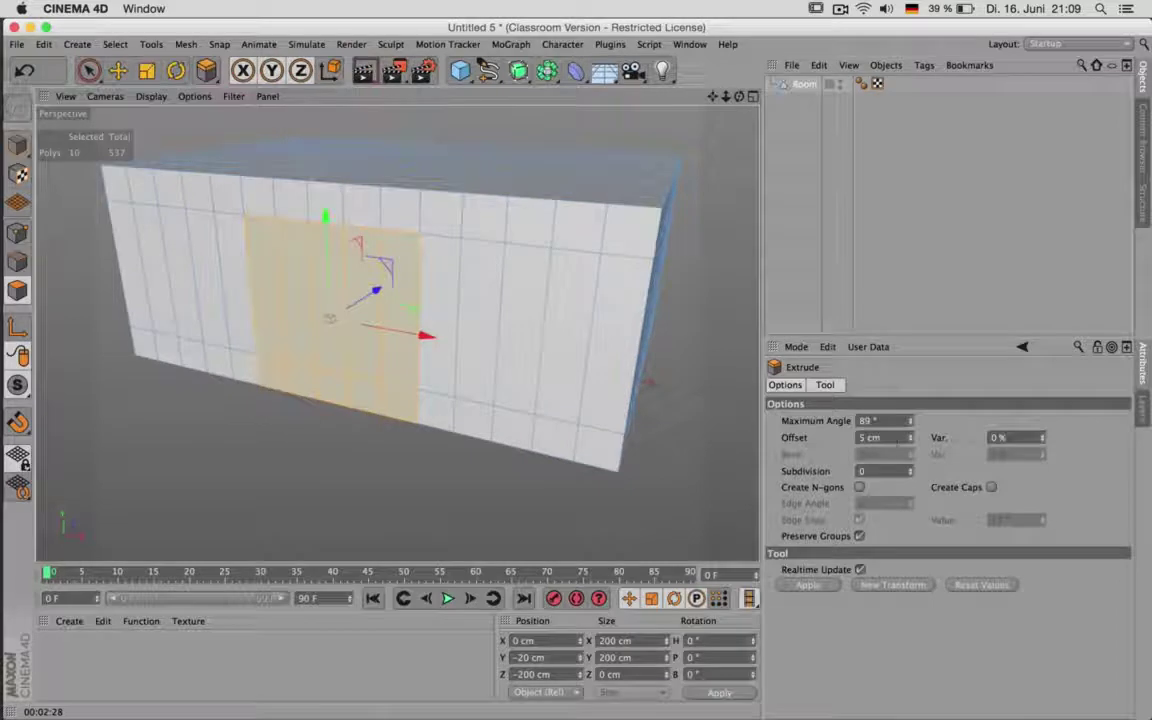
drag(897, 440, 830, 439)
text(80)
key(Return)
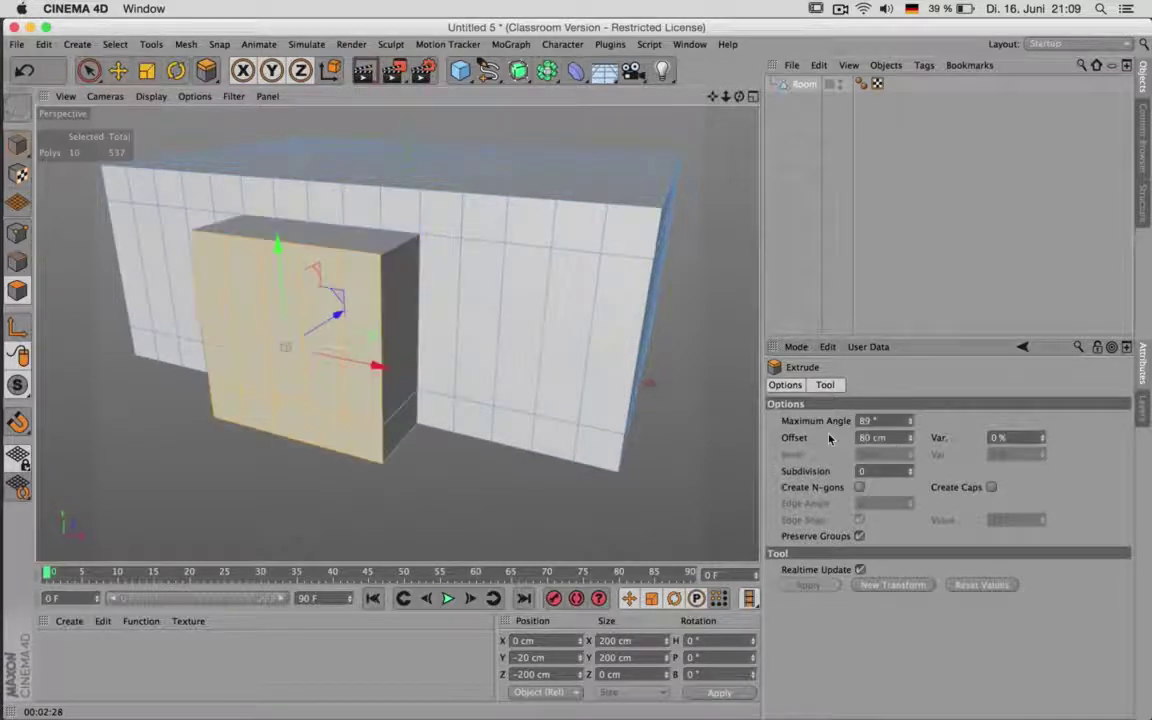
key(Delete)
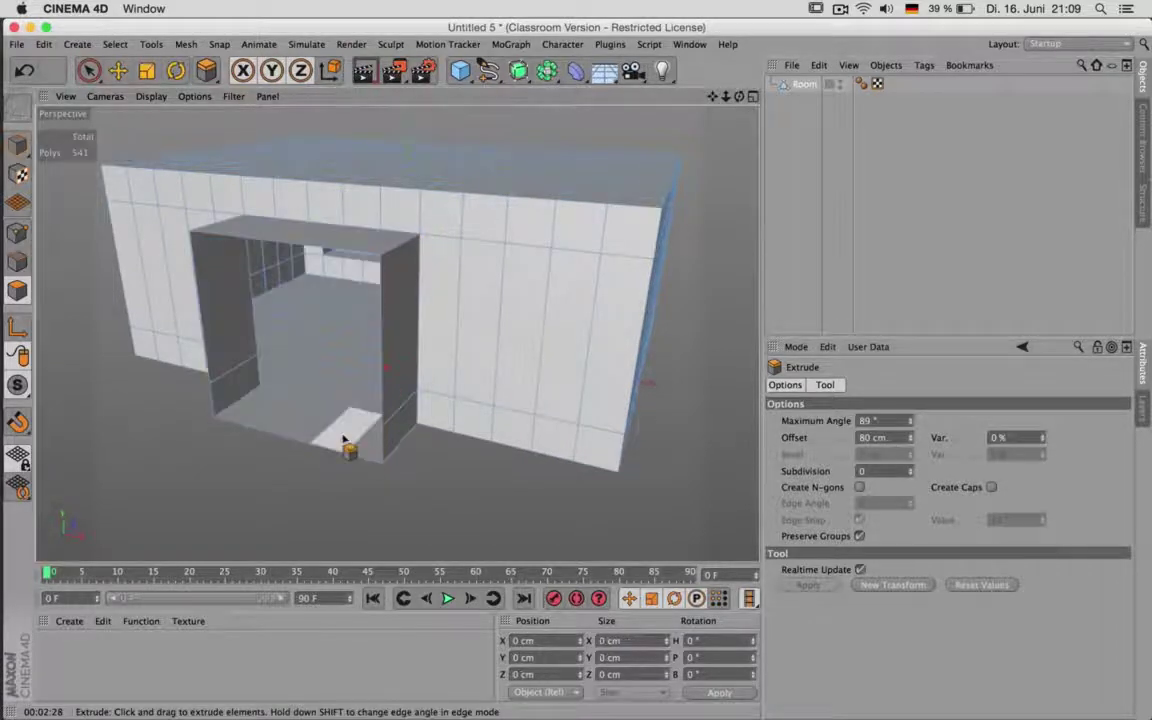
Select all of the Room's polygons and reverse their normals so they face the interior
drag(740, 98, 808, 60)
drag(713, 97, 801, 91)
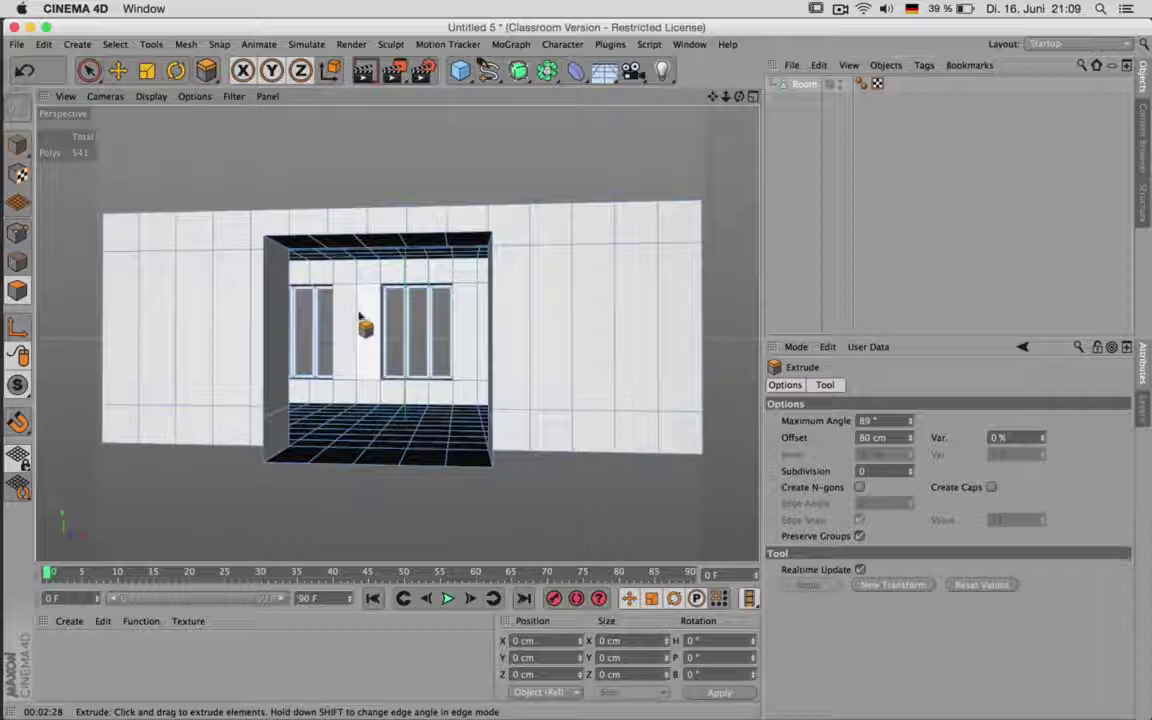
key(ctrl+a)
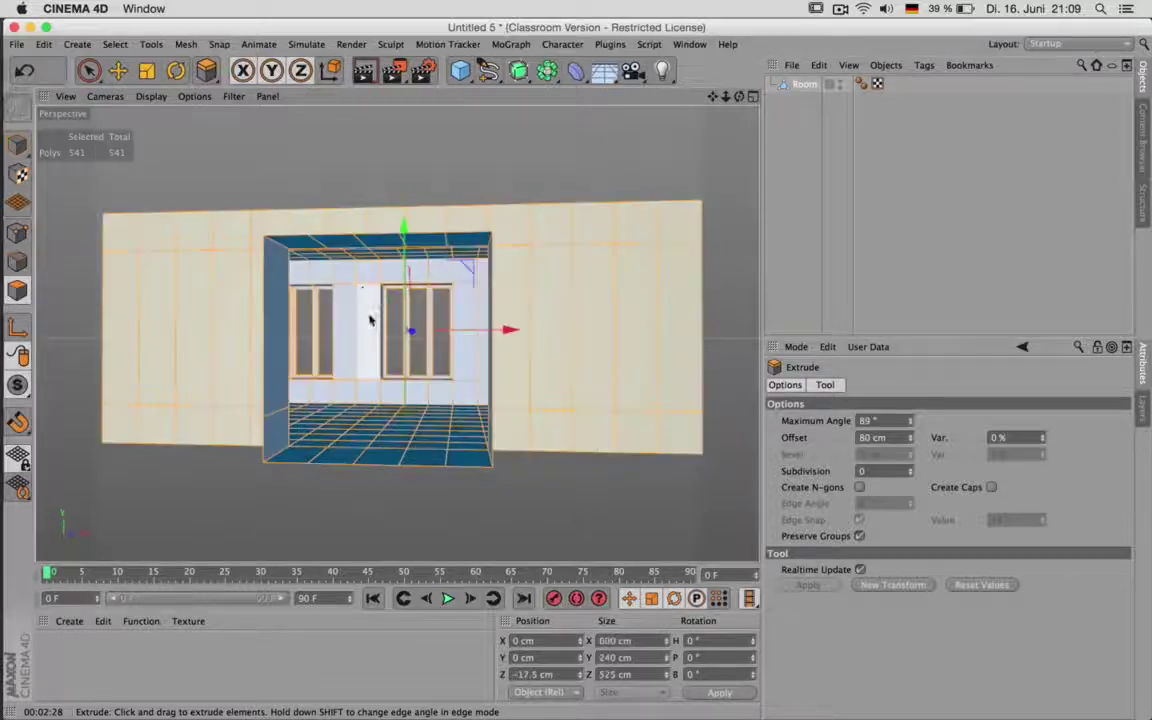
right_click(306, 163)
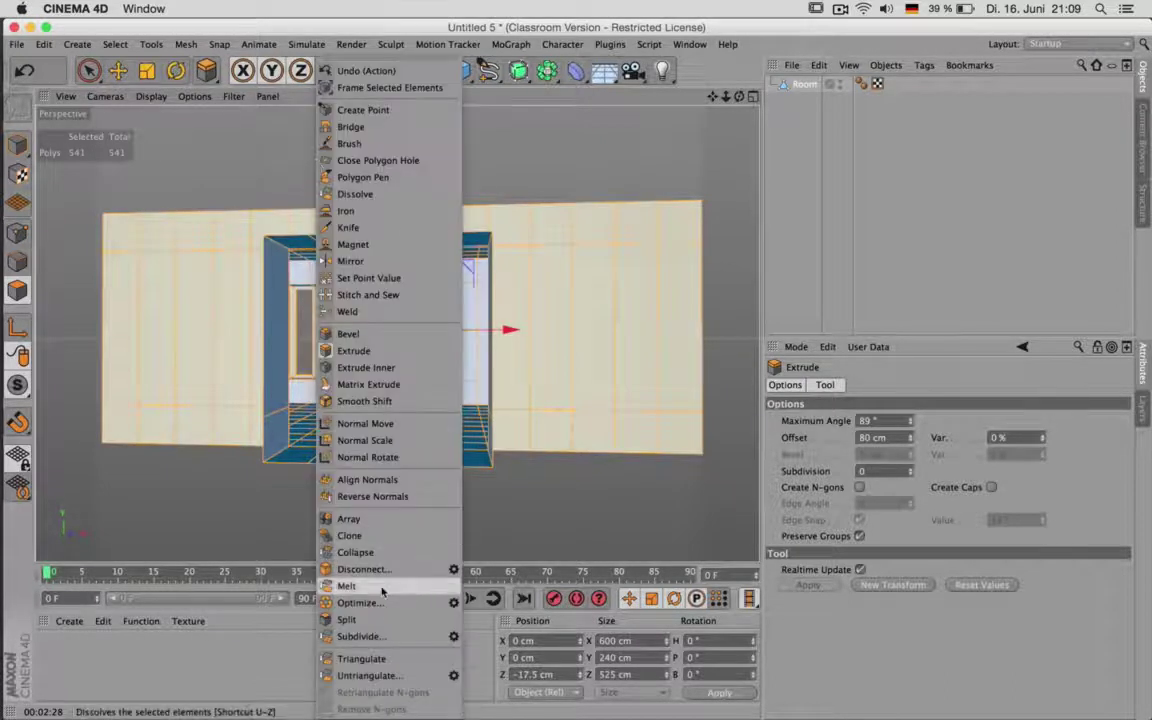
click(372, 496)
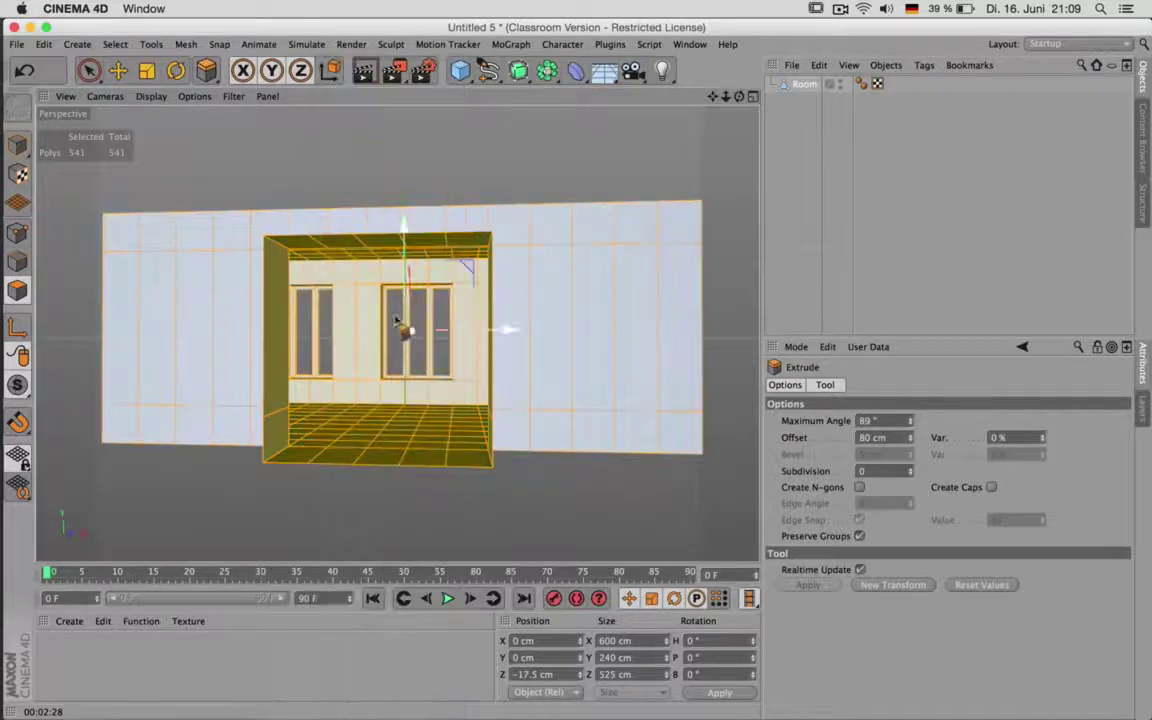
Return to model mode, add a camera facing the windows through the large wall opening, and look through it
scroll(420, 388, up, 3)
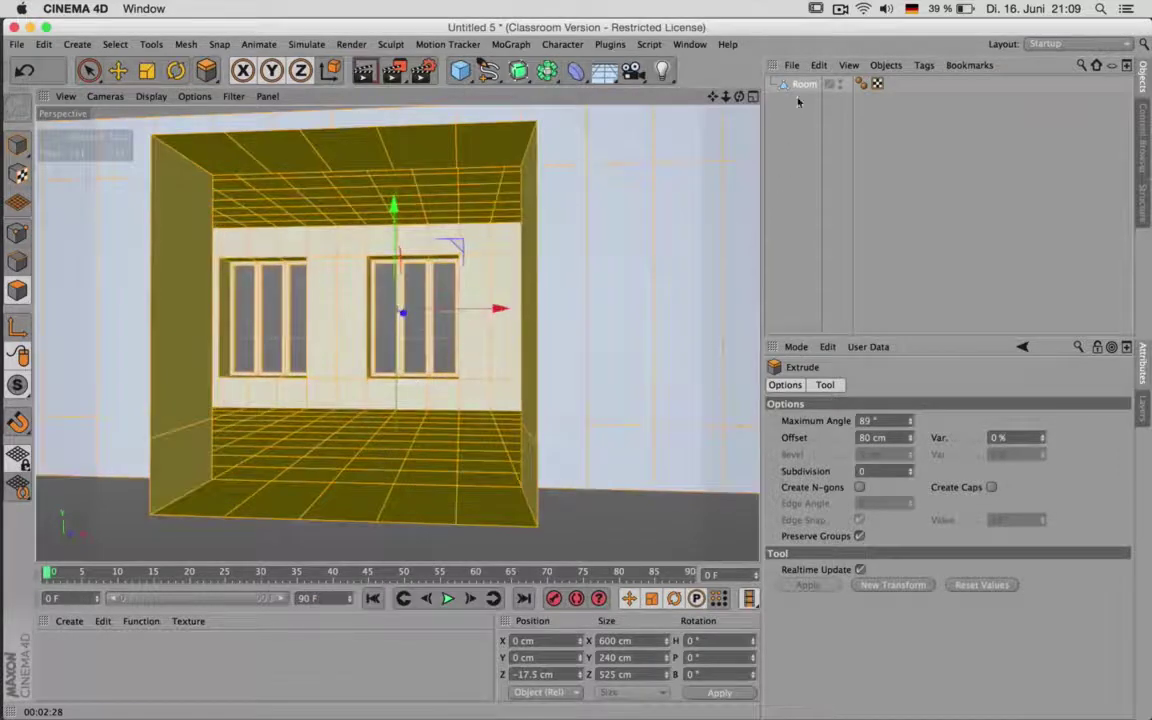
mouse_move(744, 97)
mouse_down()
mouse_move(729, 100)
mouse_move(749, 93)
mouse_up()
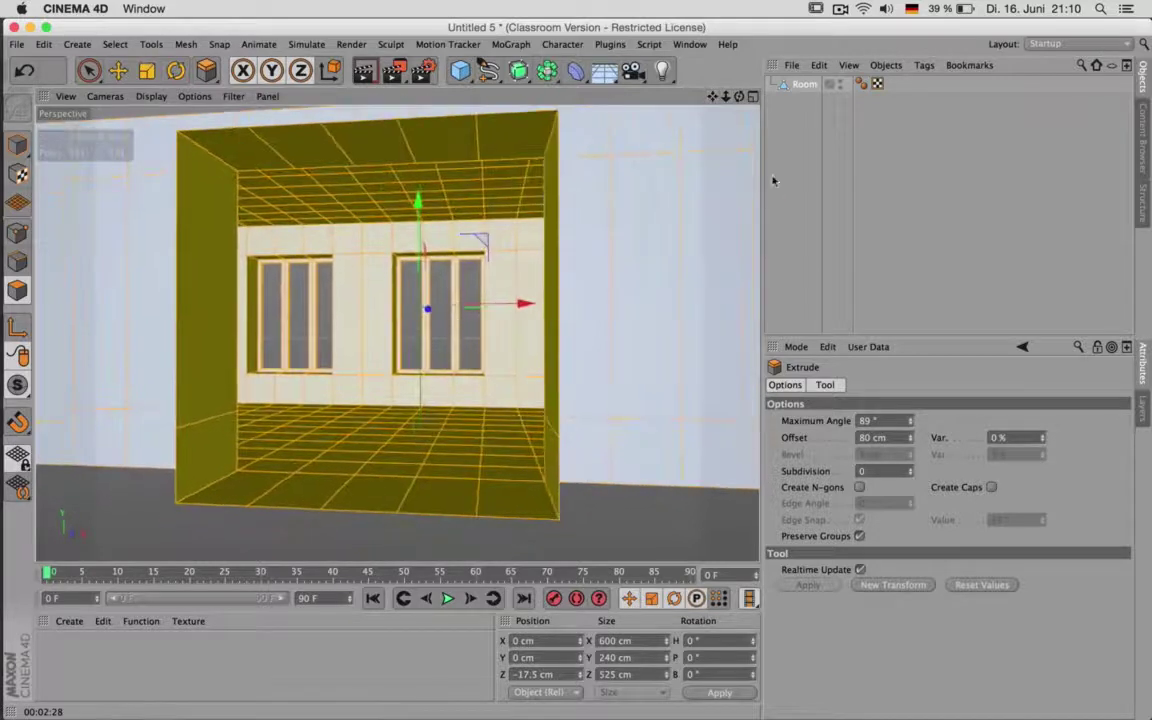
click(88, 70)
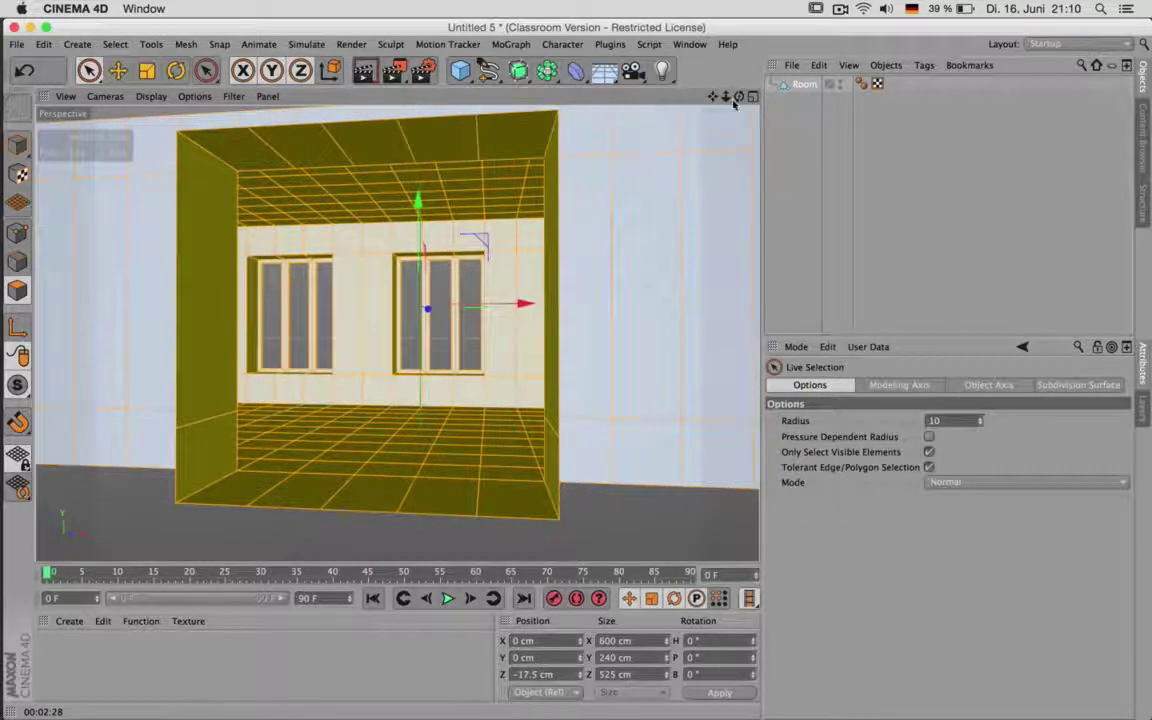
drag(729, 97, 737, 118)
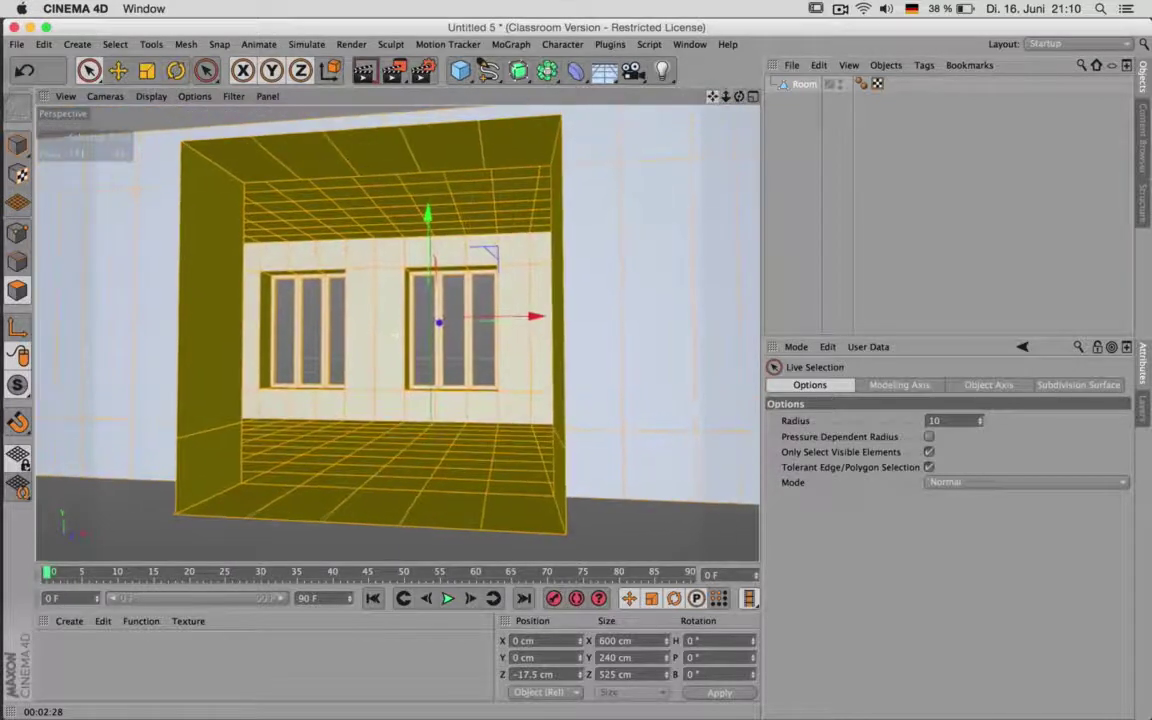
click(18, 148)
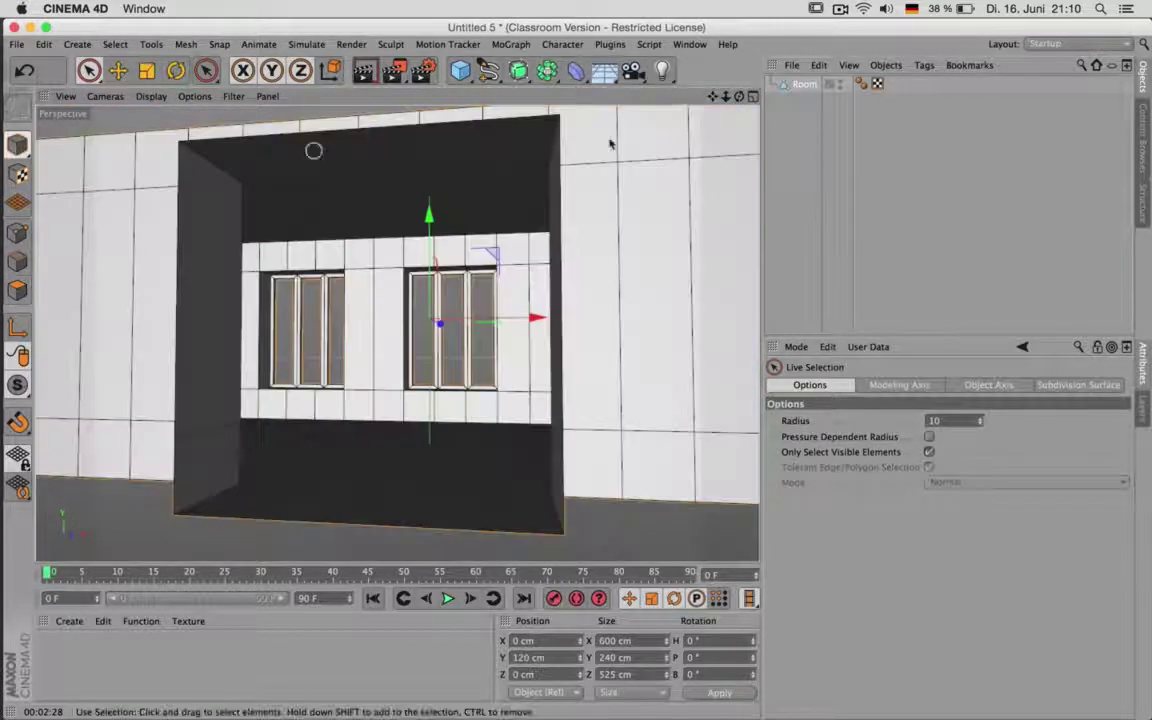
drag(632, 70, 689, 93)
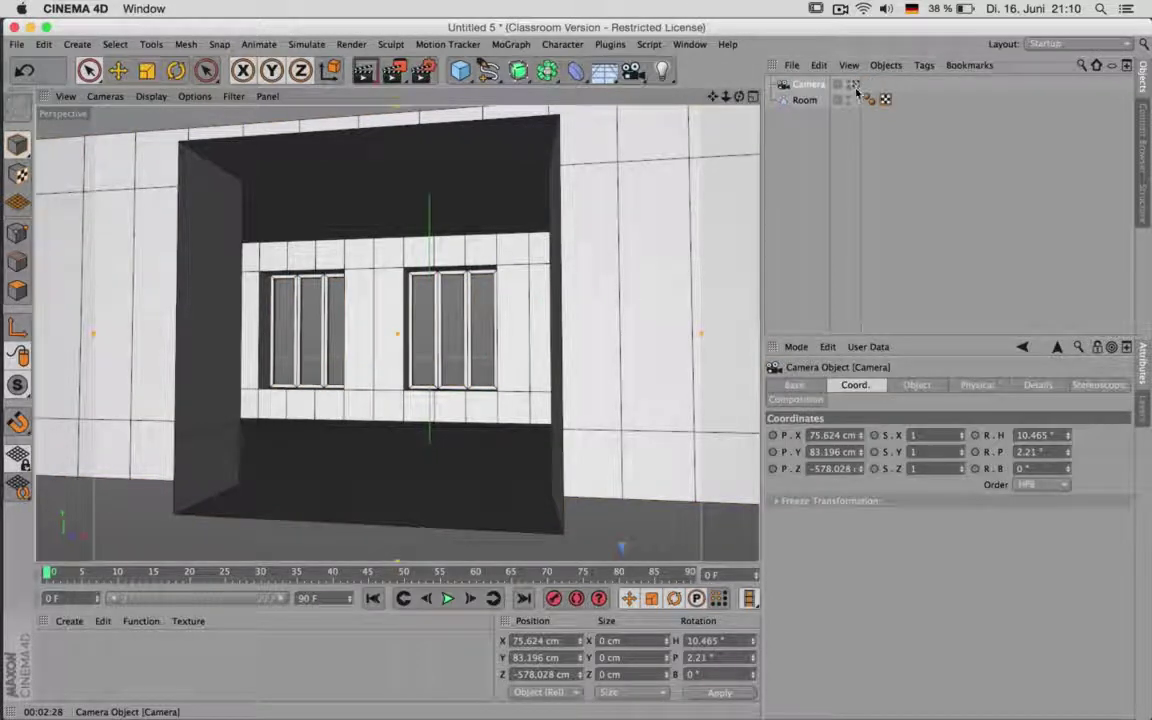
click(856, 86)
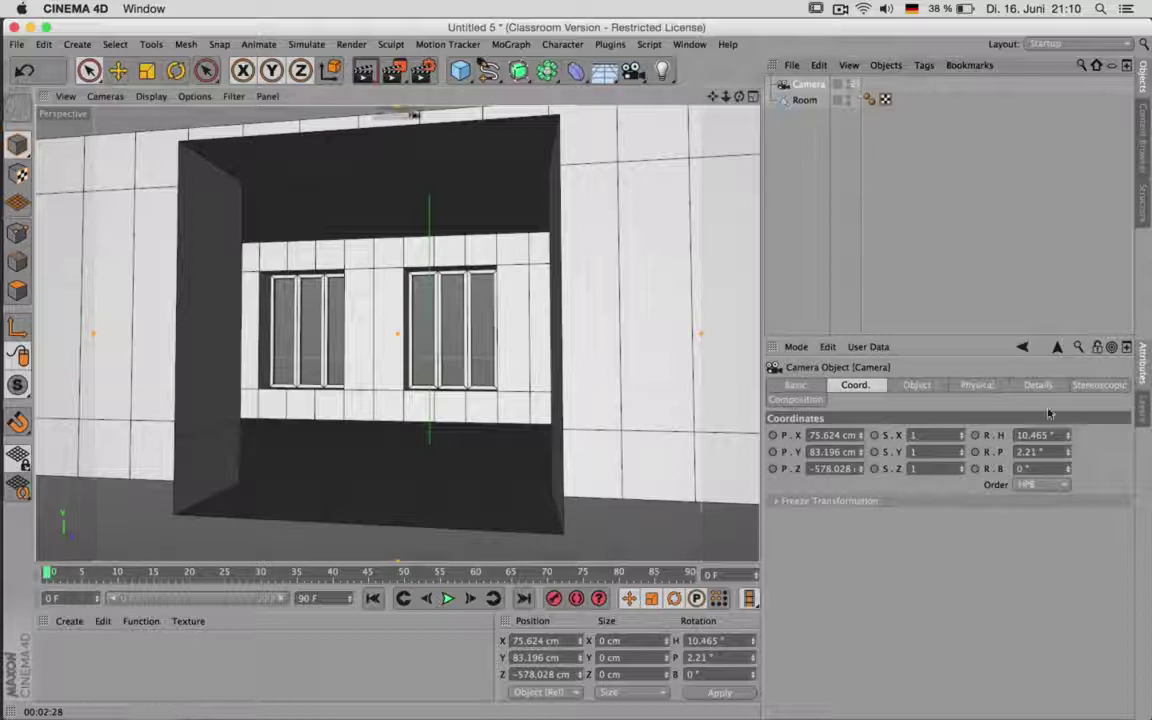
Set the camera's pitch rotation to 0° and its Y position to 100 cm
click(1040, 452)
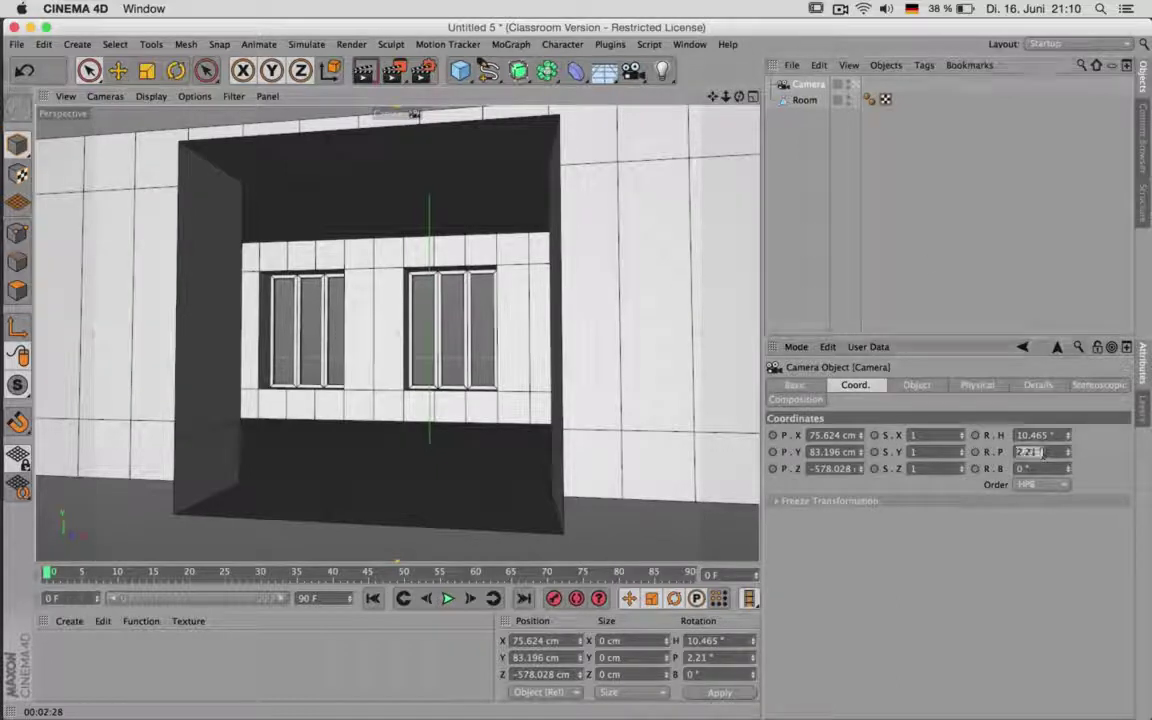
text(0)
key(Return)
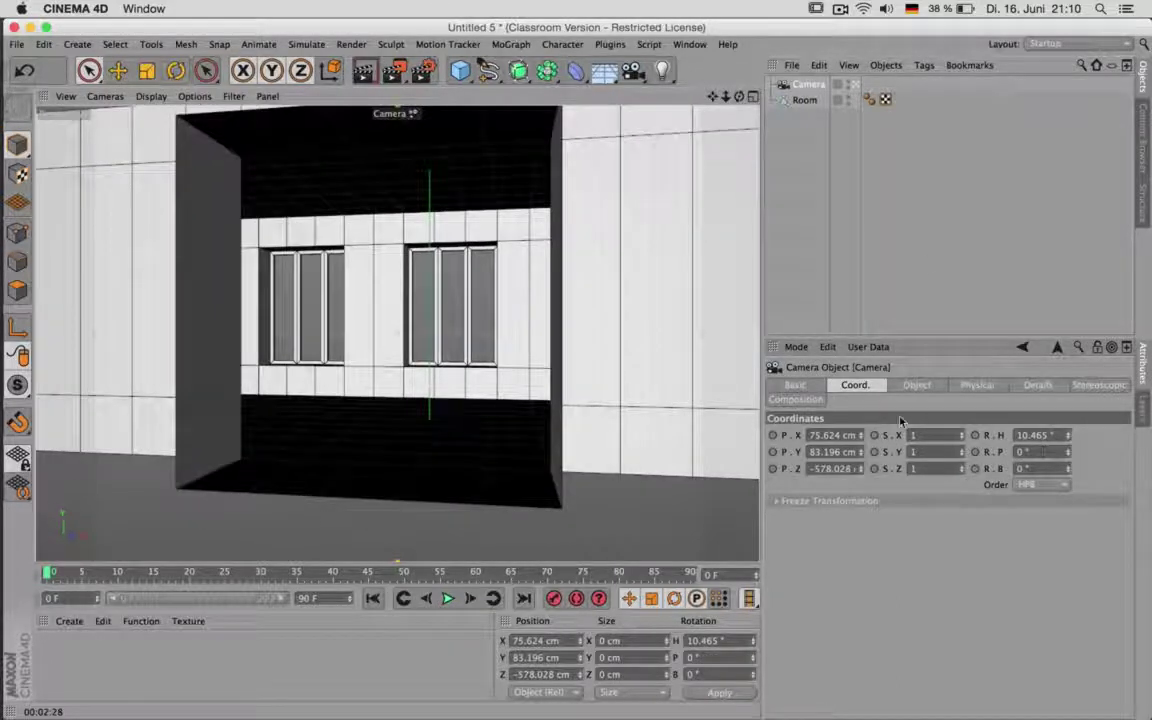
click(813, 452)
text(120)
key(Return)
text(1)
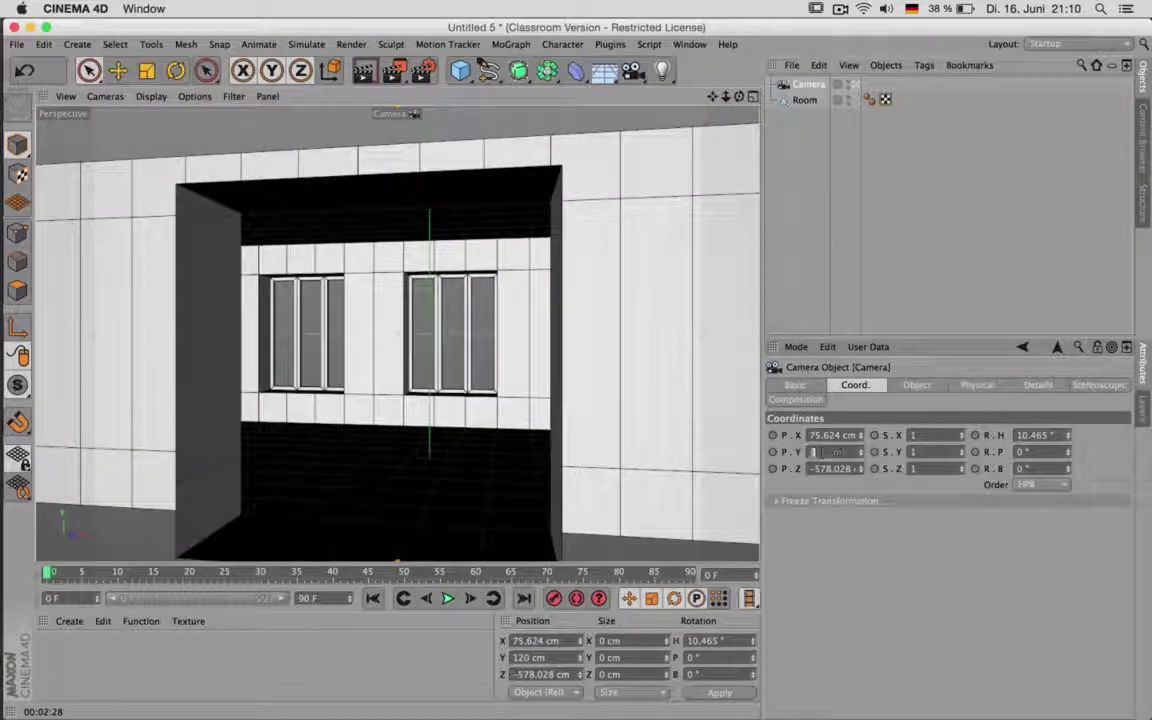
text(00)
key(Return)
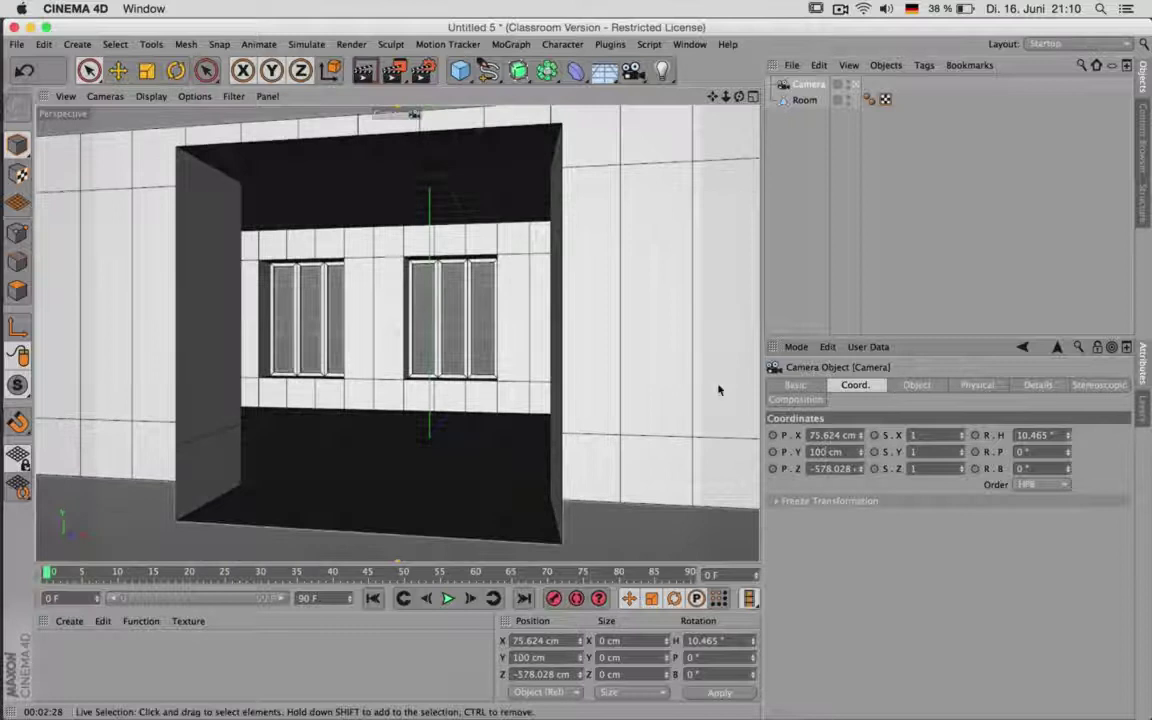
Set the camera's focal length to Normal Lens (50 mm) and dolly it back to about Z -654 cm to frame the opening
mouse_move(725, 98)
mouse_down()
mouse_move(775, 98)
mouse_move(740, 100)
mouse_up()
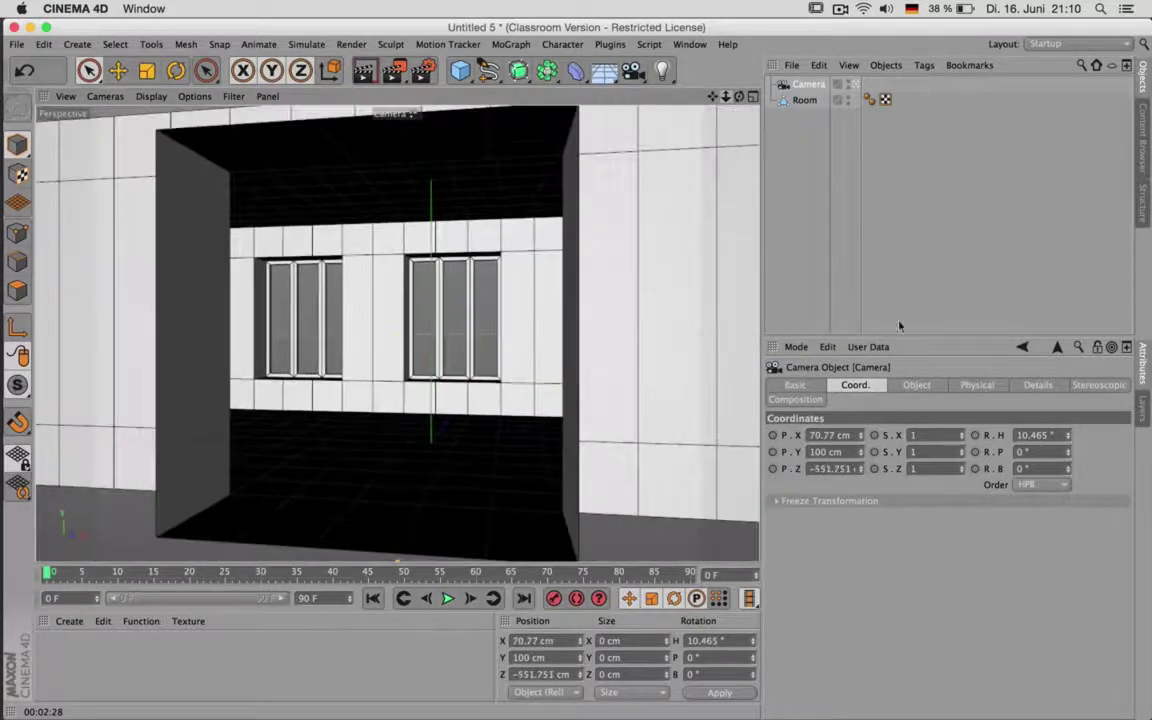
click(916, 384)
click(1000, 455)
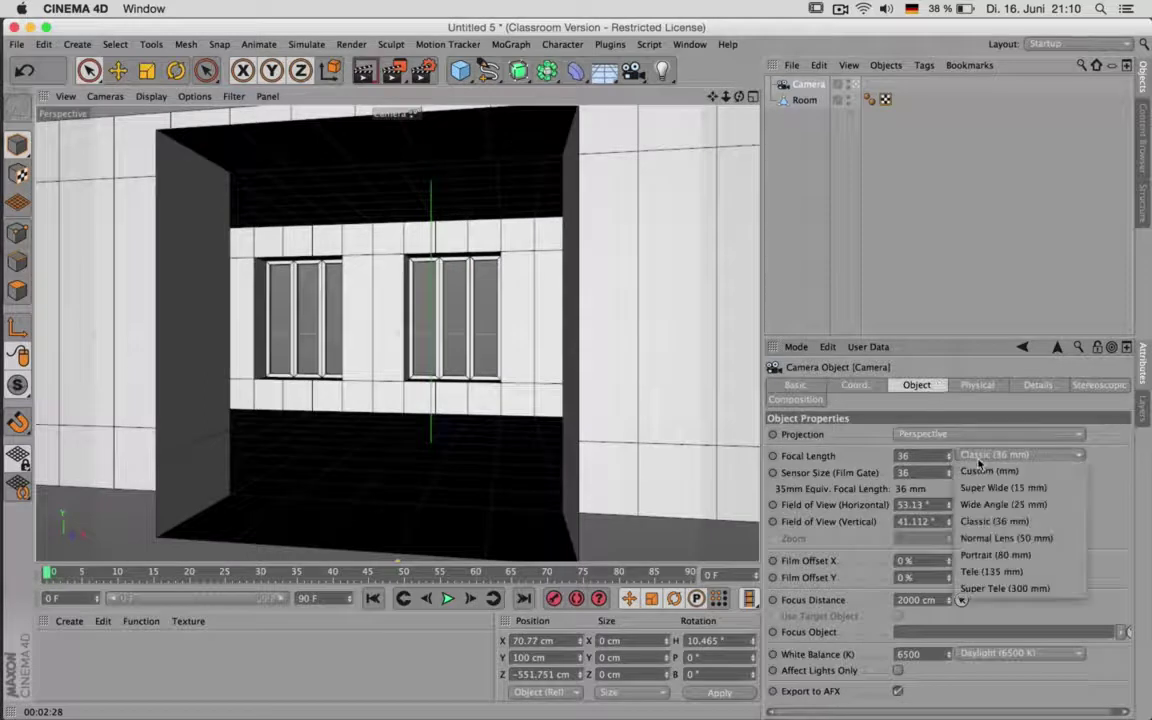
click(1016, 538)
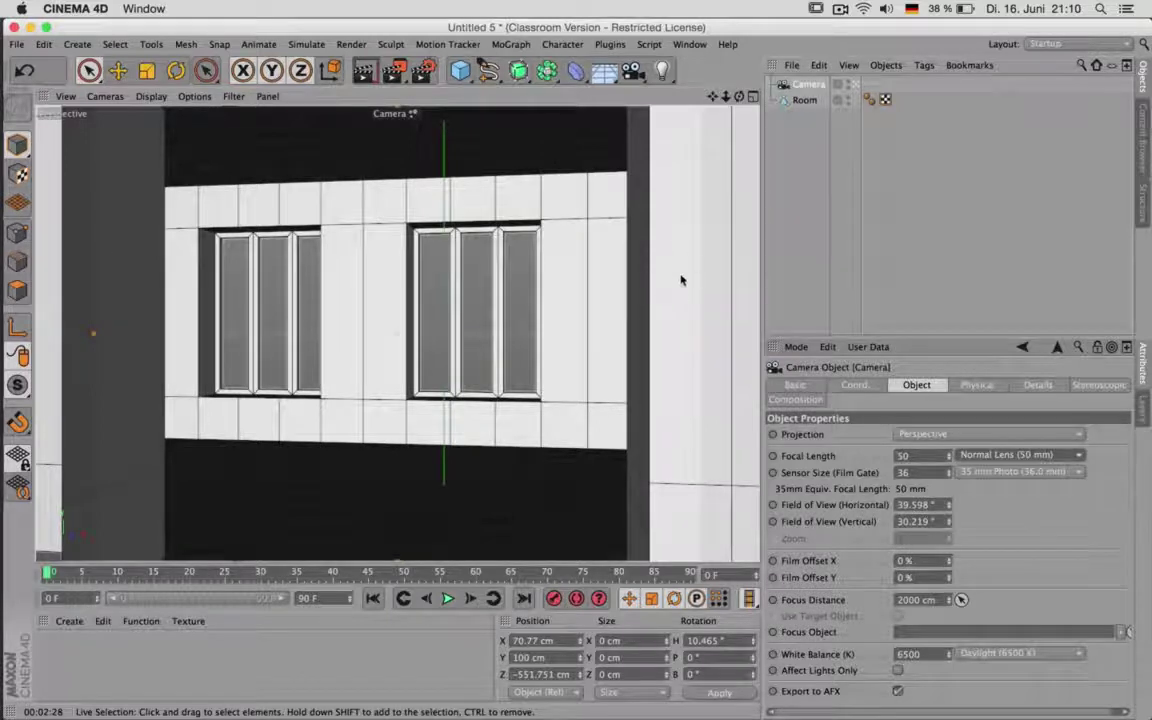
drag(726, 97, 684, 97)
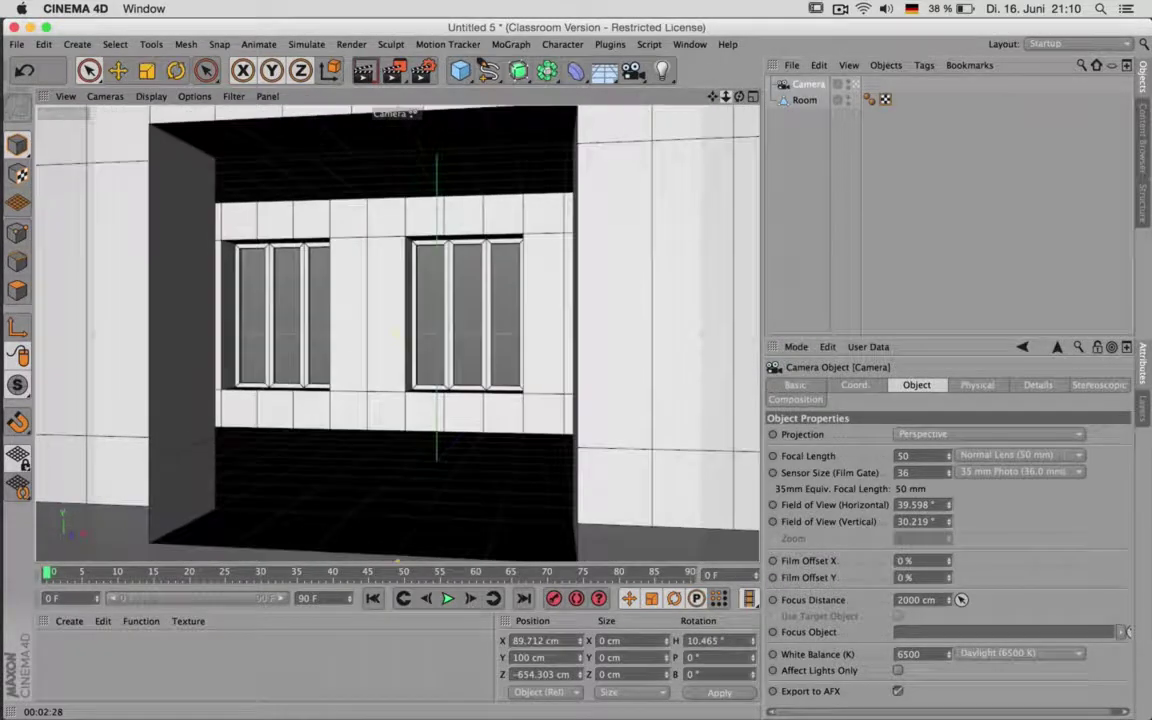
Set the render output to 1280 × 720 pixels with the aspect ratio locked
click(423, 74)
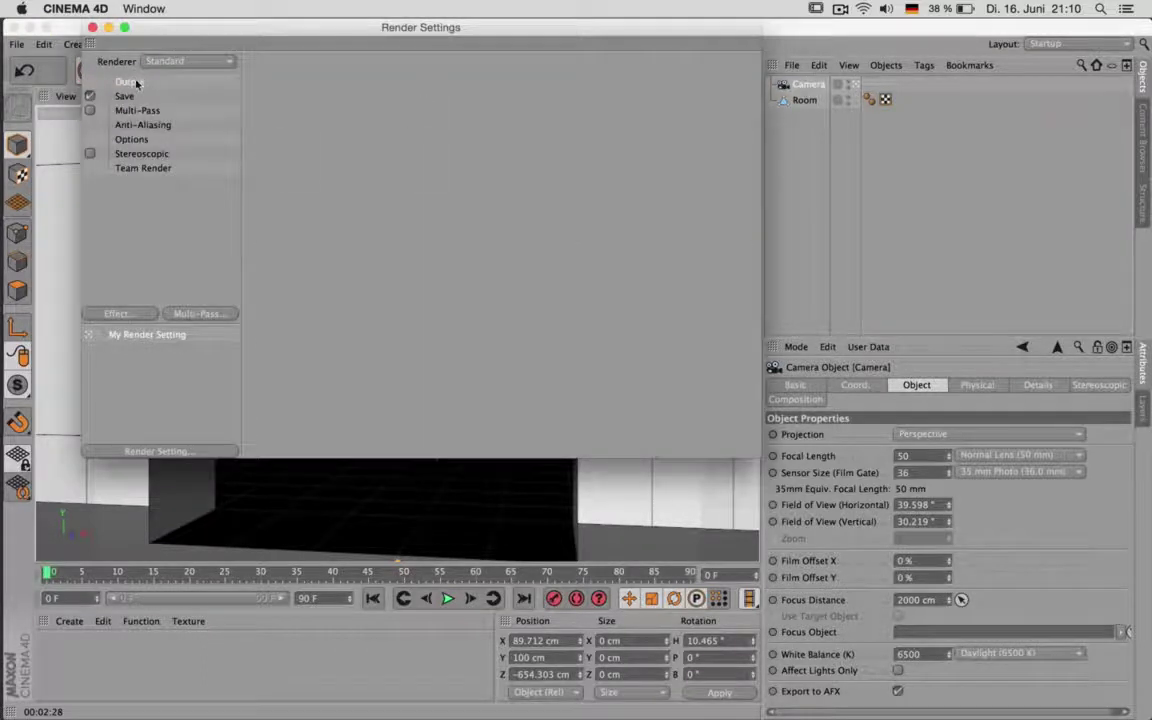
click(137, 83)
text(1280)
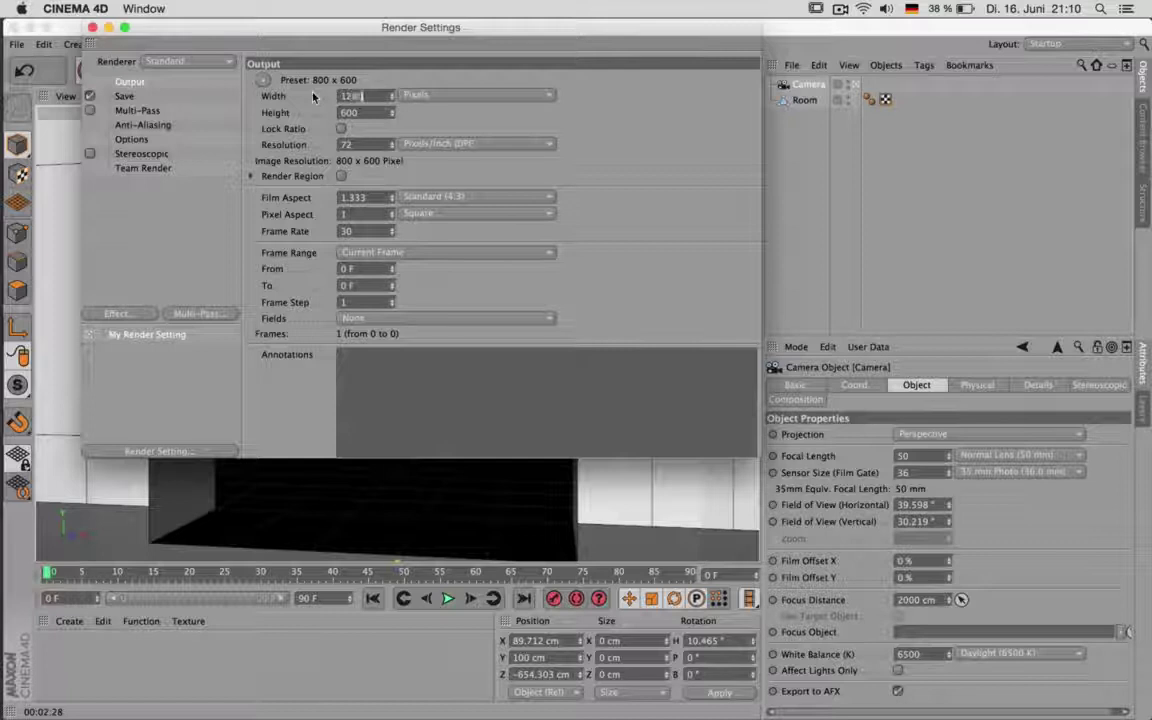
key(Return)
key(Tab)
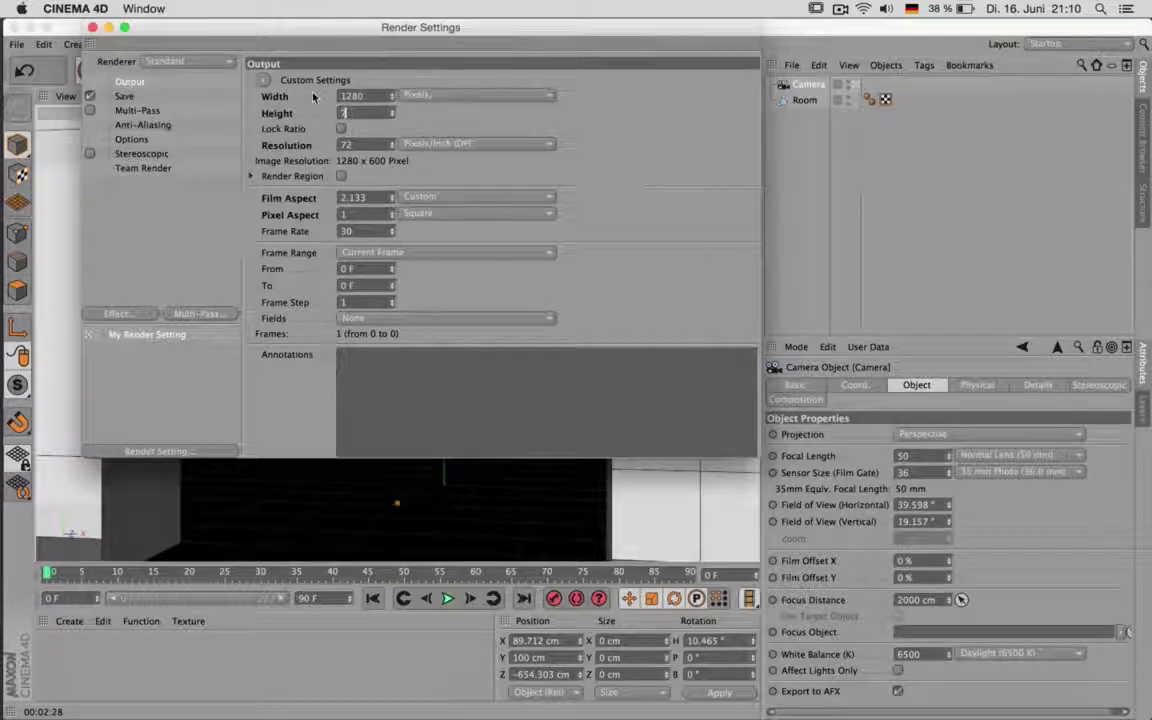
text(720)
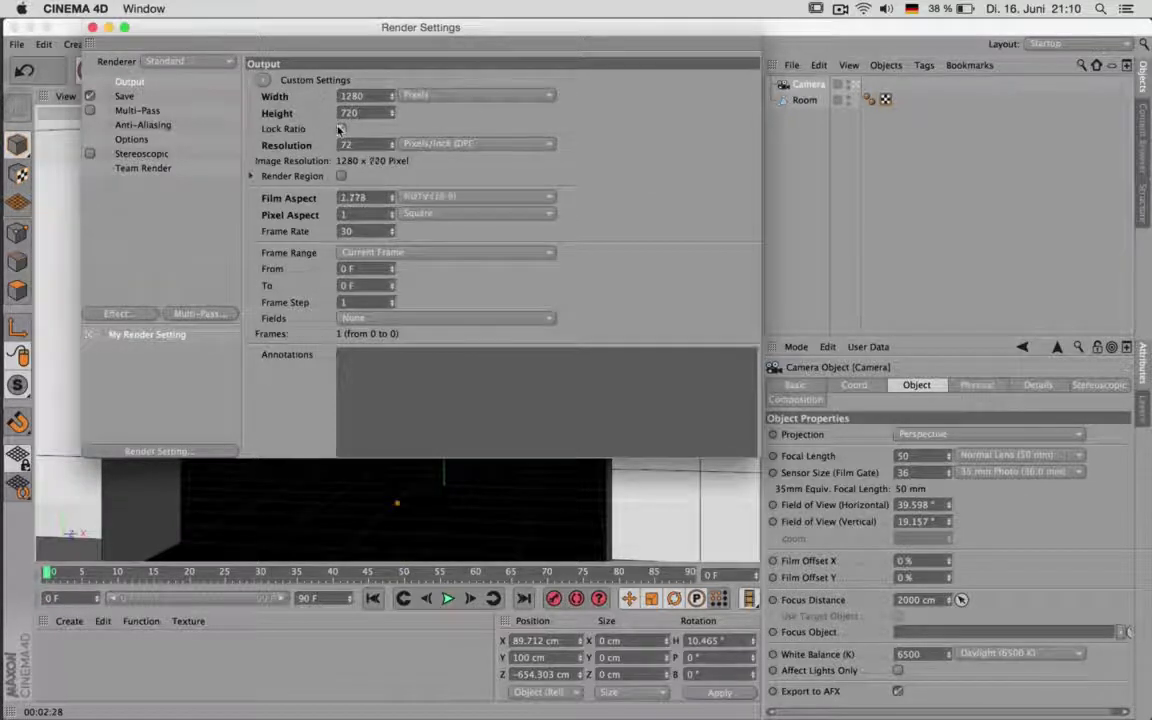
click(341, 129)
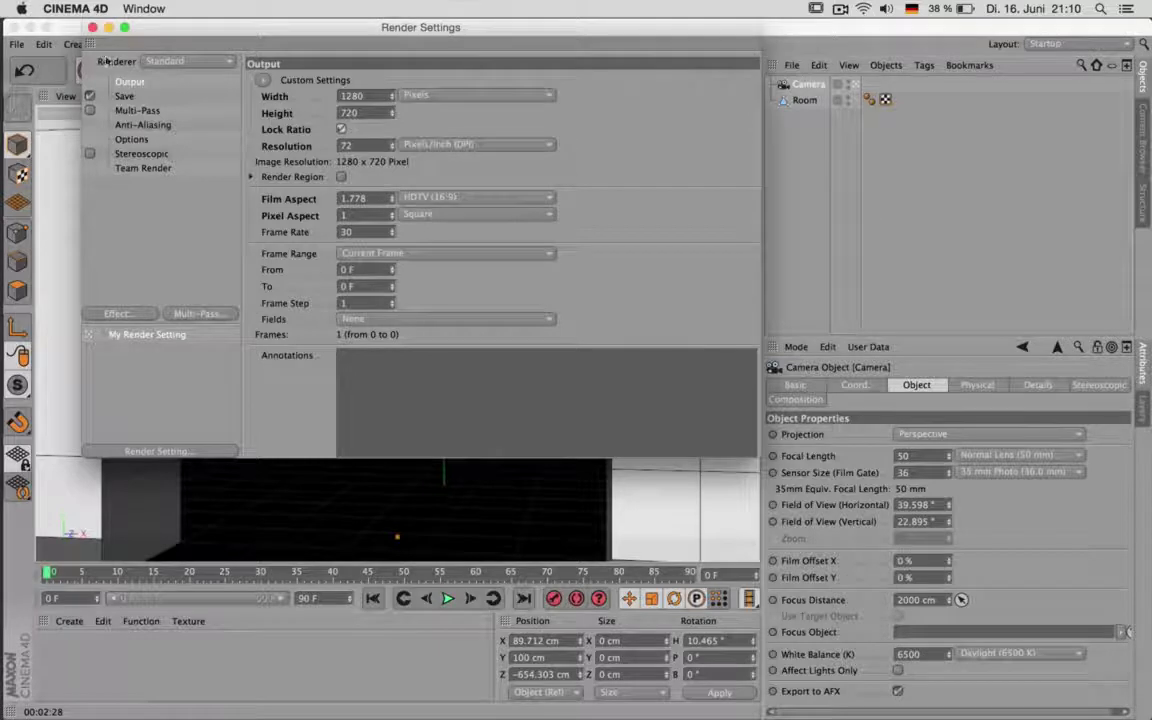
click(92, 27)
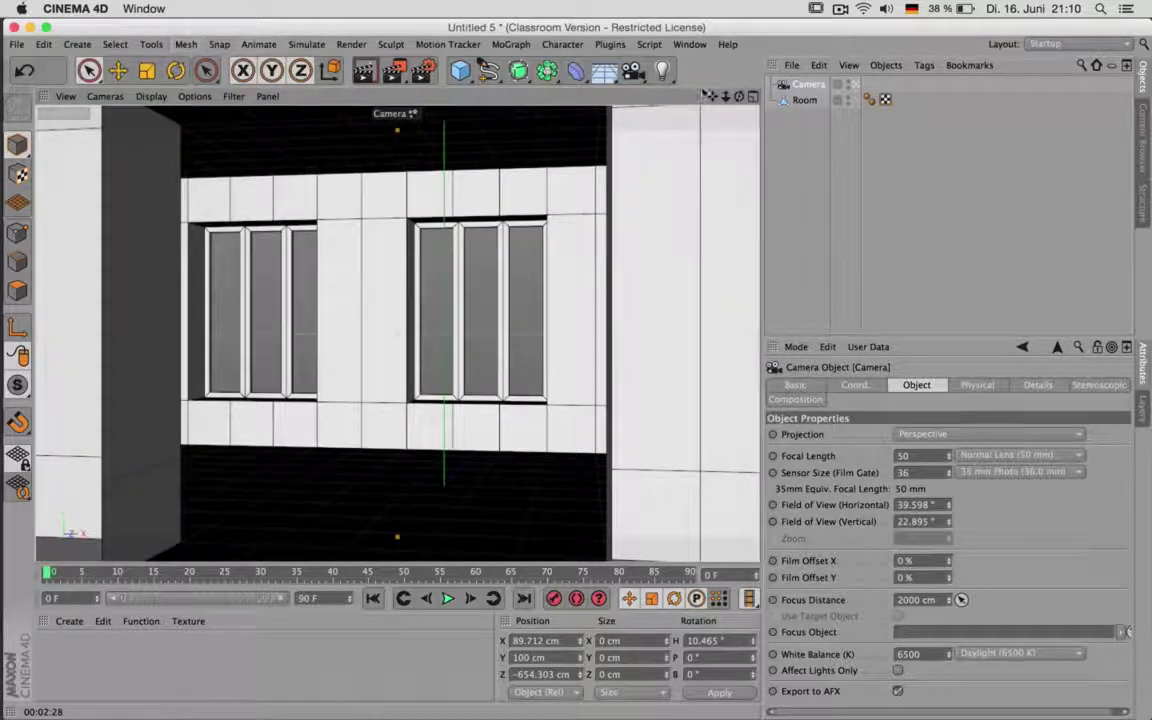
Pull the camera back to about Z -714 cm, extend the timeline to 250 frames and record a position-only camera keyframe at frame 0
drag(739, 97, 700, 103)
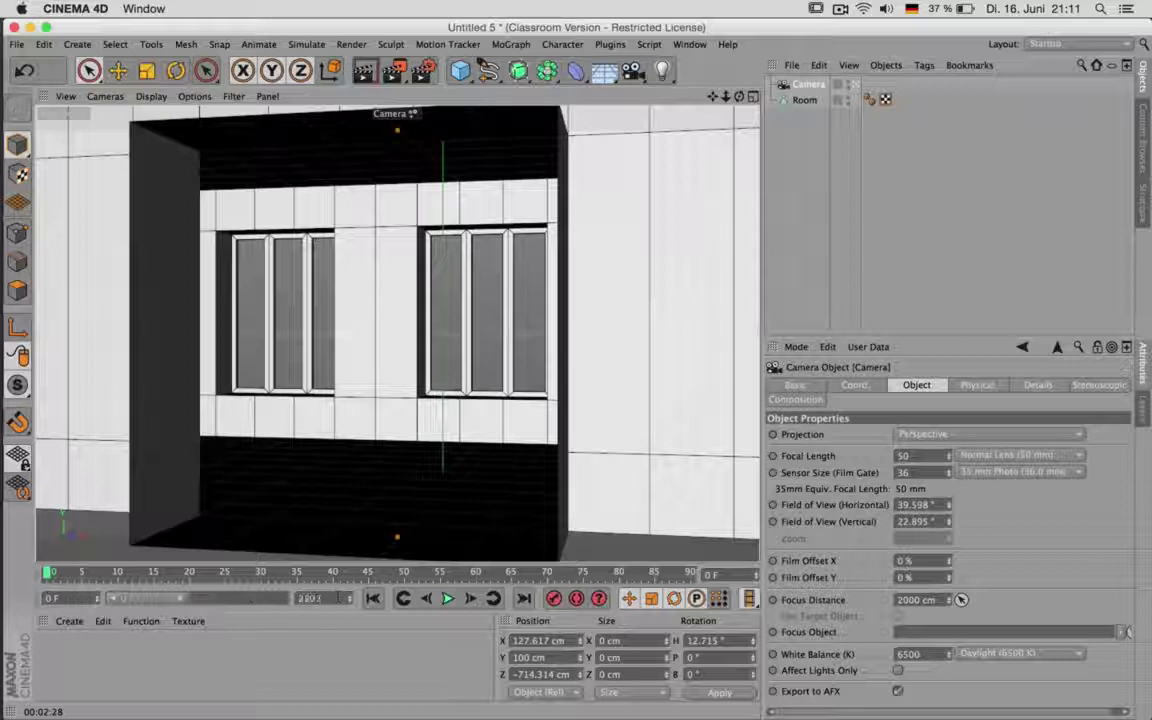
drag(181, 600, 291, 600)
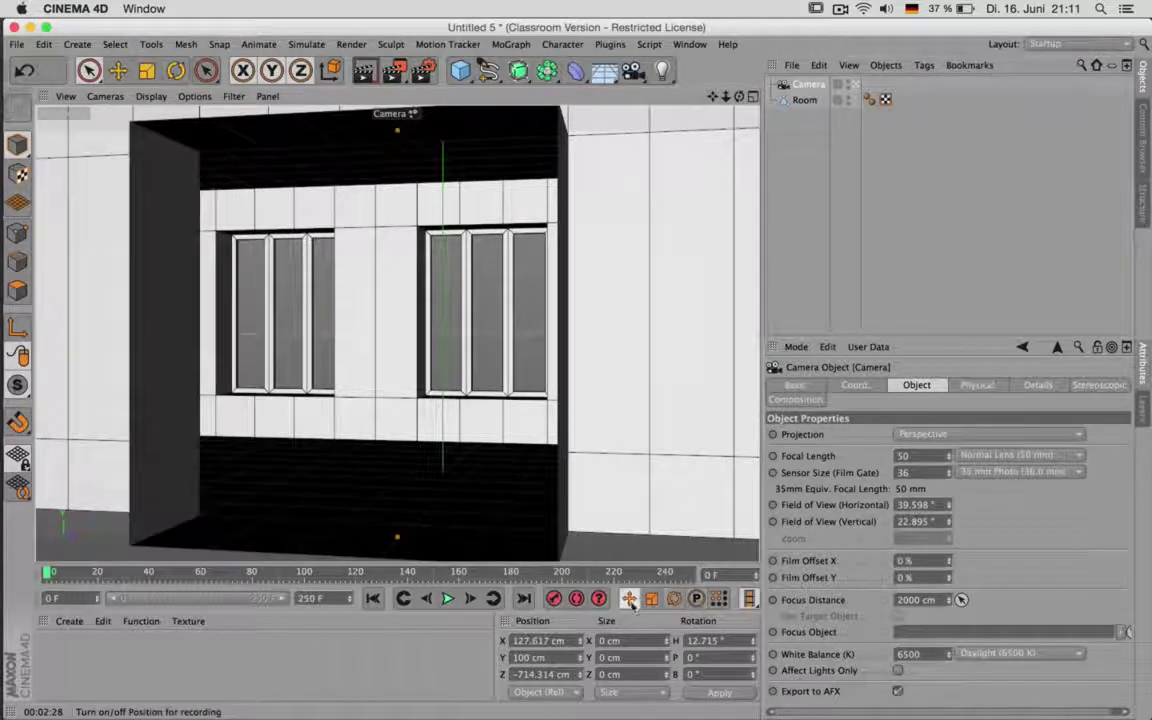
click(555, 601)
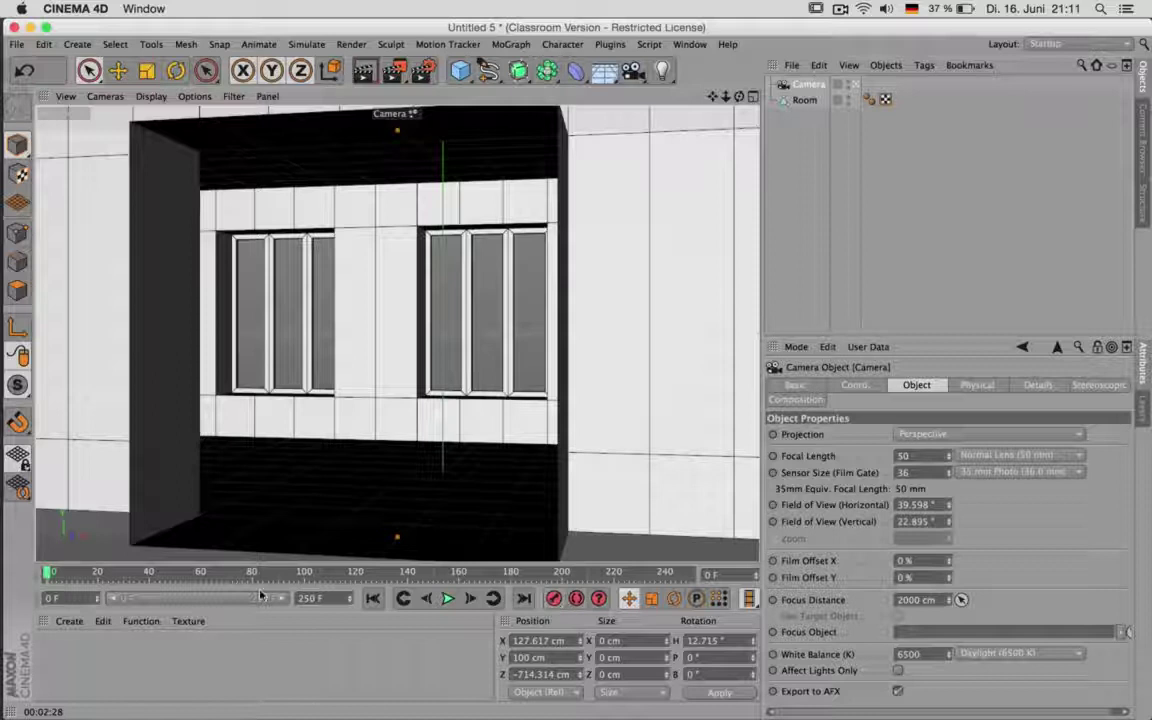
At frame 250, dolly the camera in to about Z -517 cm and record a second position keyframe
drag(180, 572, 692, 572)
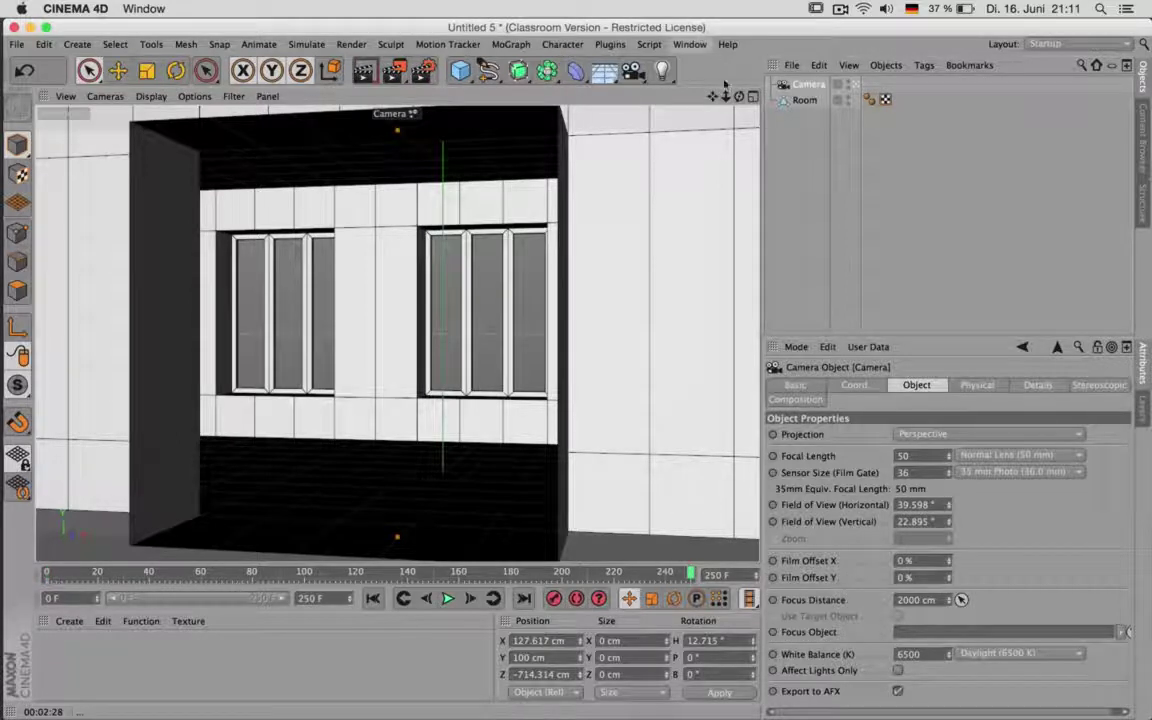
drag(726, 97, 855, 97)
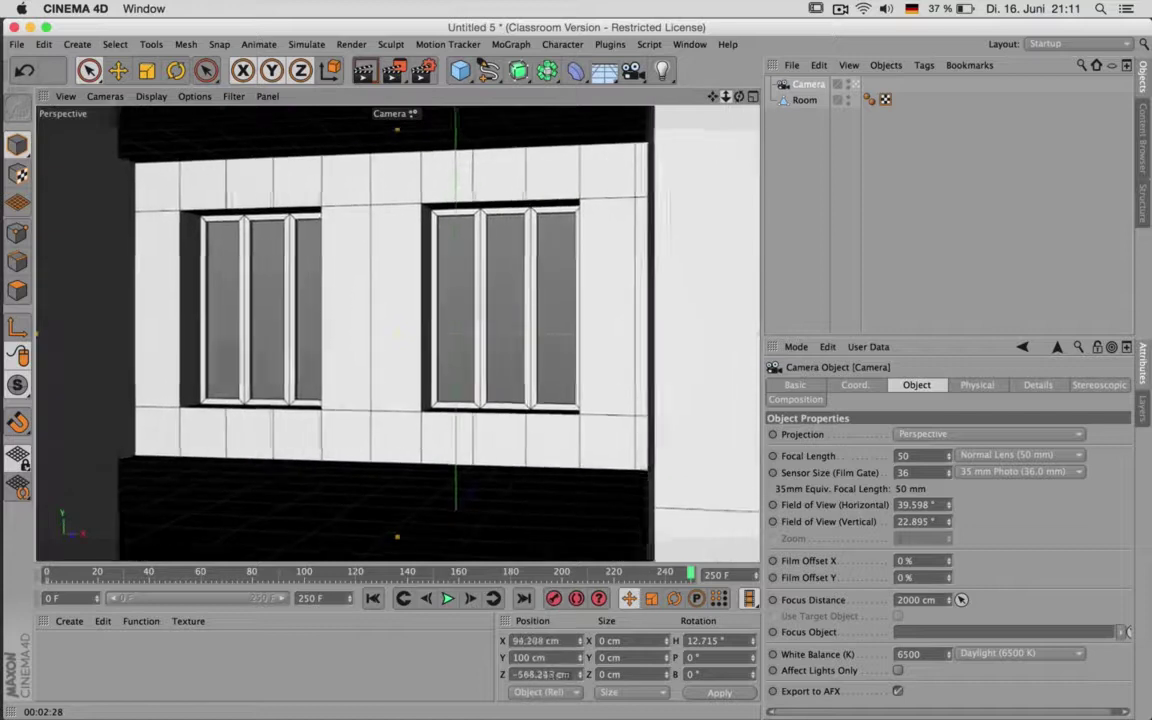
drag(726, 97, 735, 97)
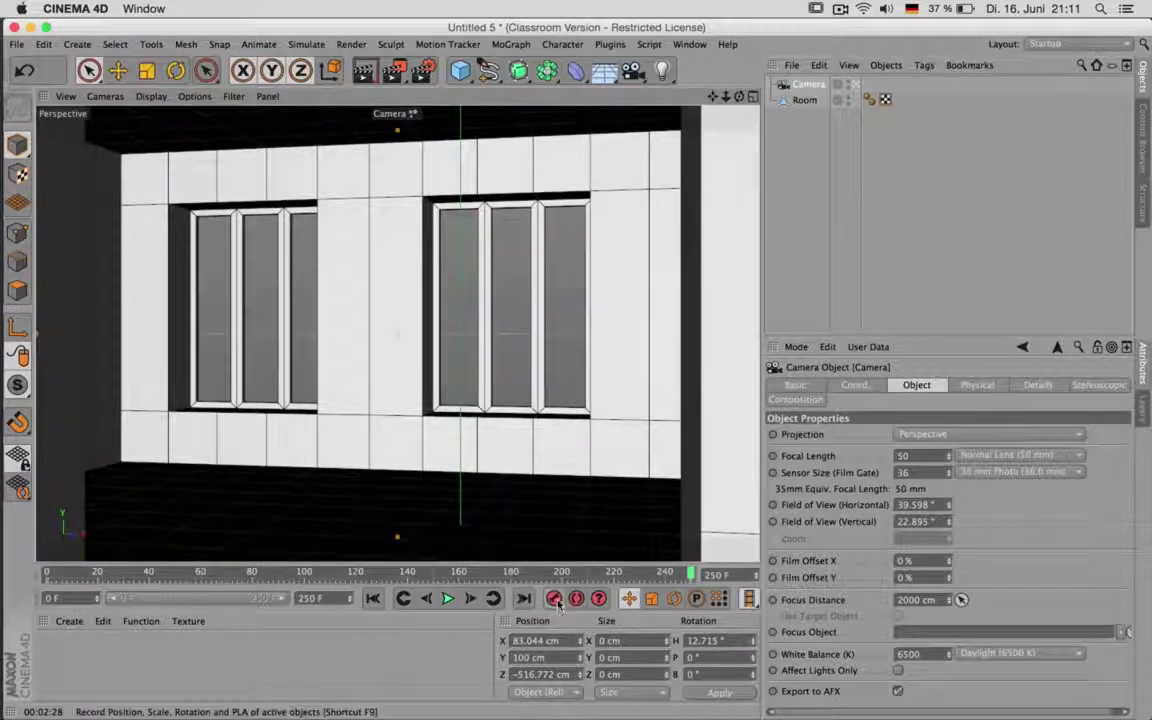
Play the camera animation from the first frame to check the move toward the windows
click(372, 598)
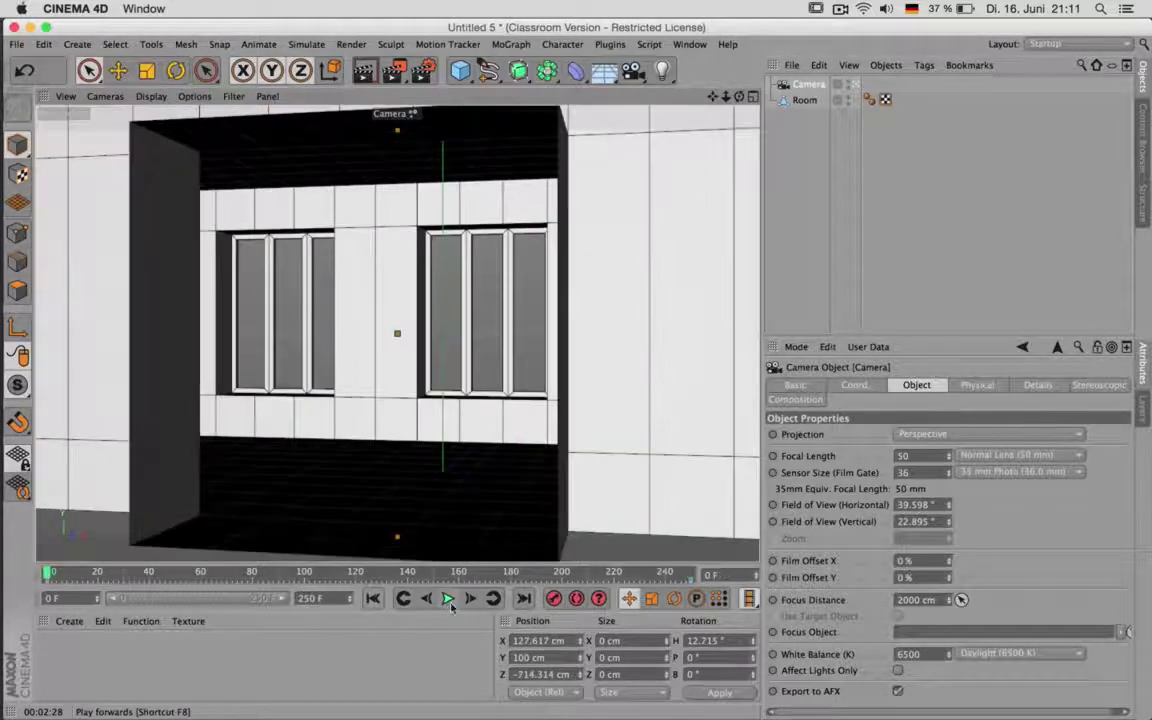
click(448, 598)
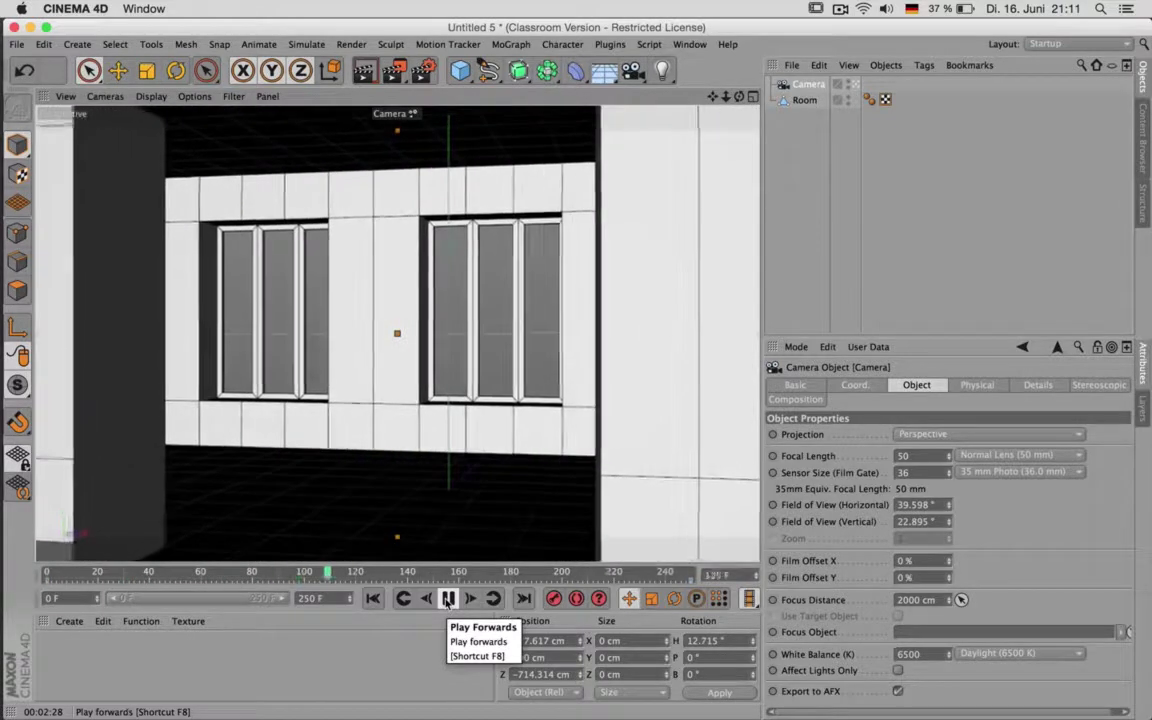
click(448, 598)
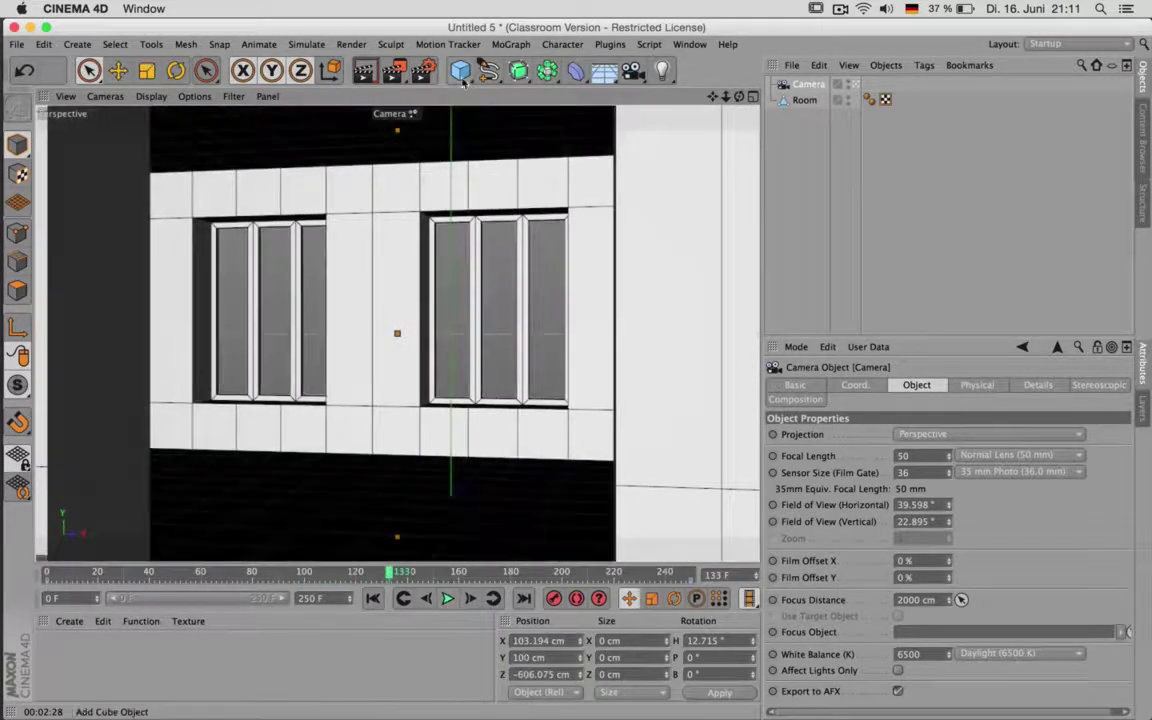
Add a cube measuring 100 × 40 × 100 cm to the room
click(461, 76)
click(860, 421)
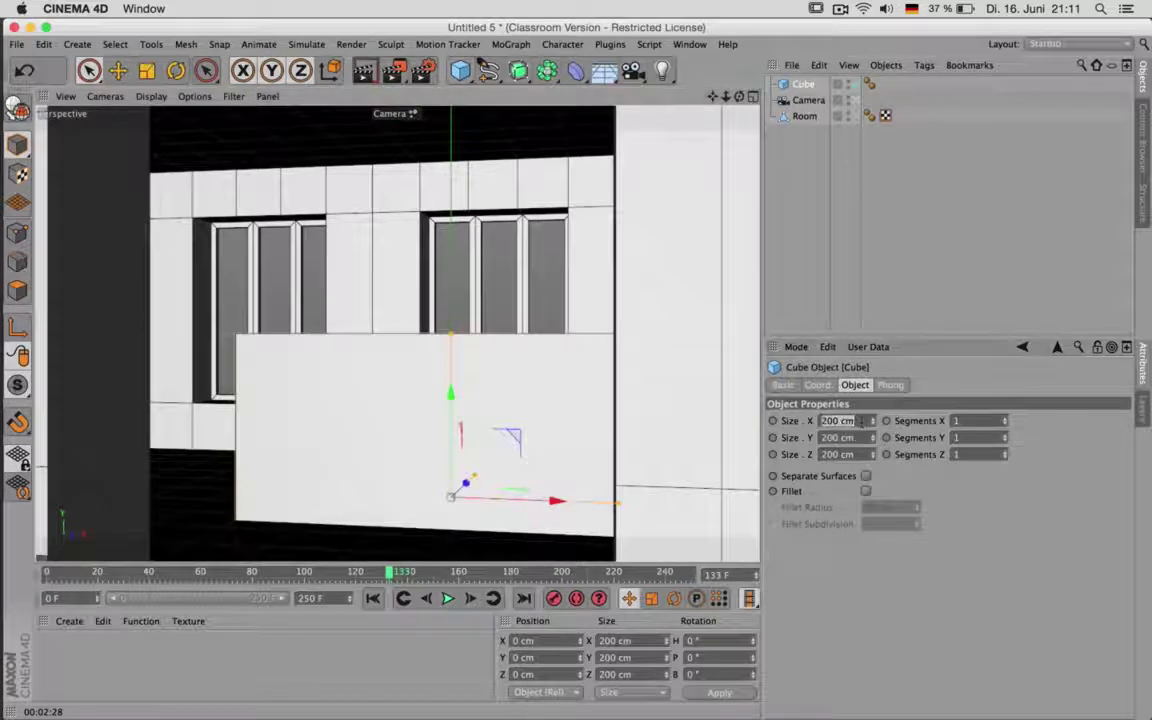
text(100)
key(Tab)
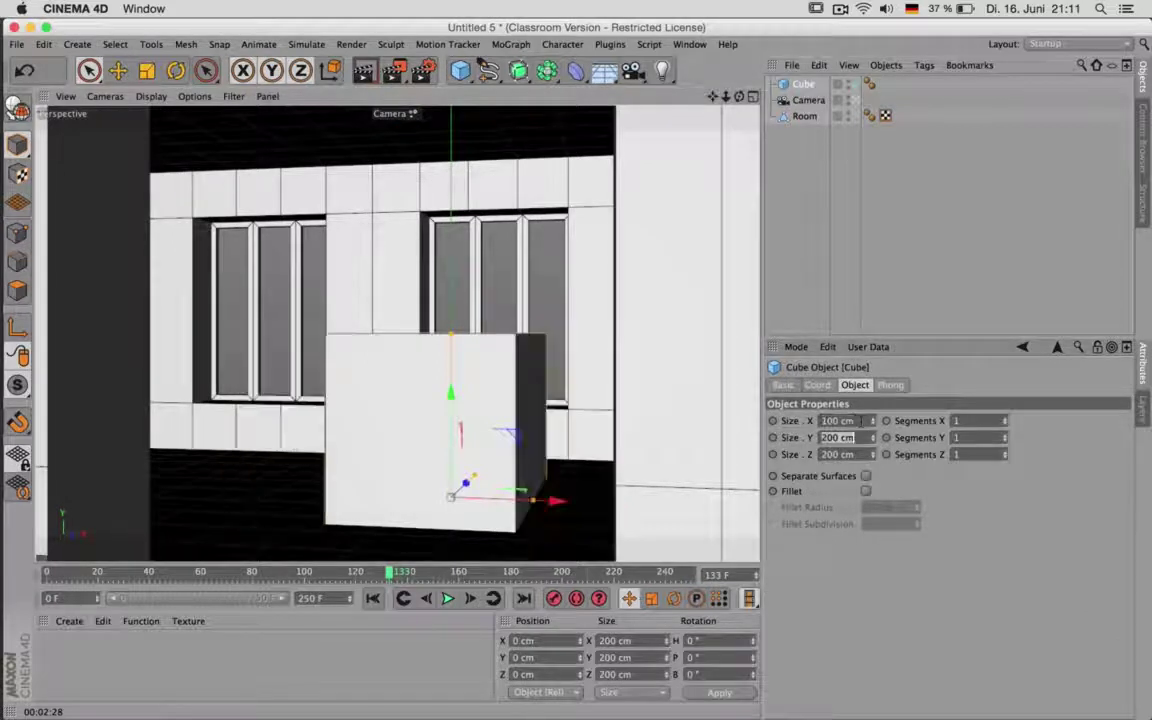
text(40)
key(Tab)
text(100)
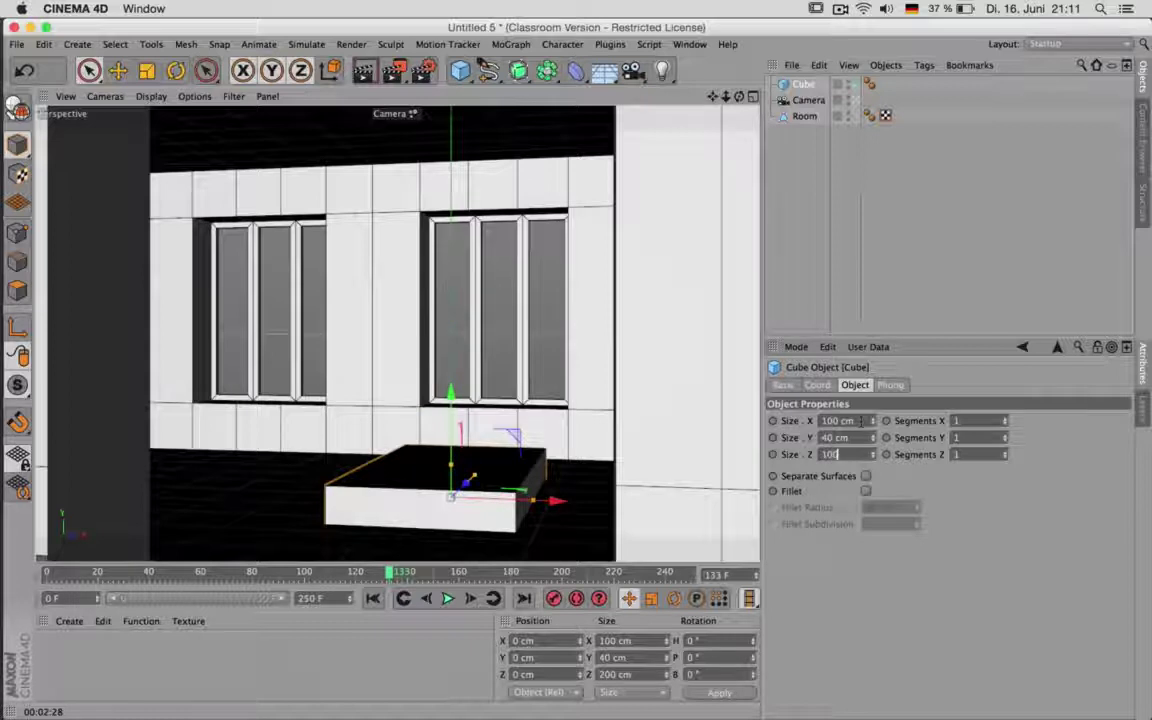
key(Return)
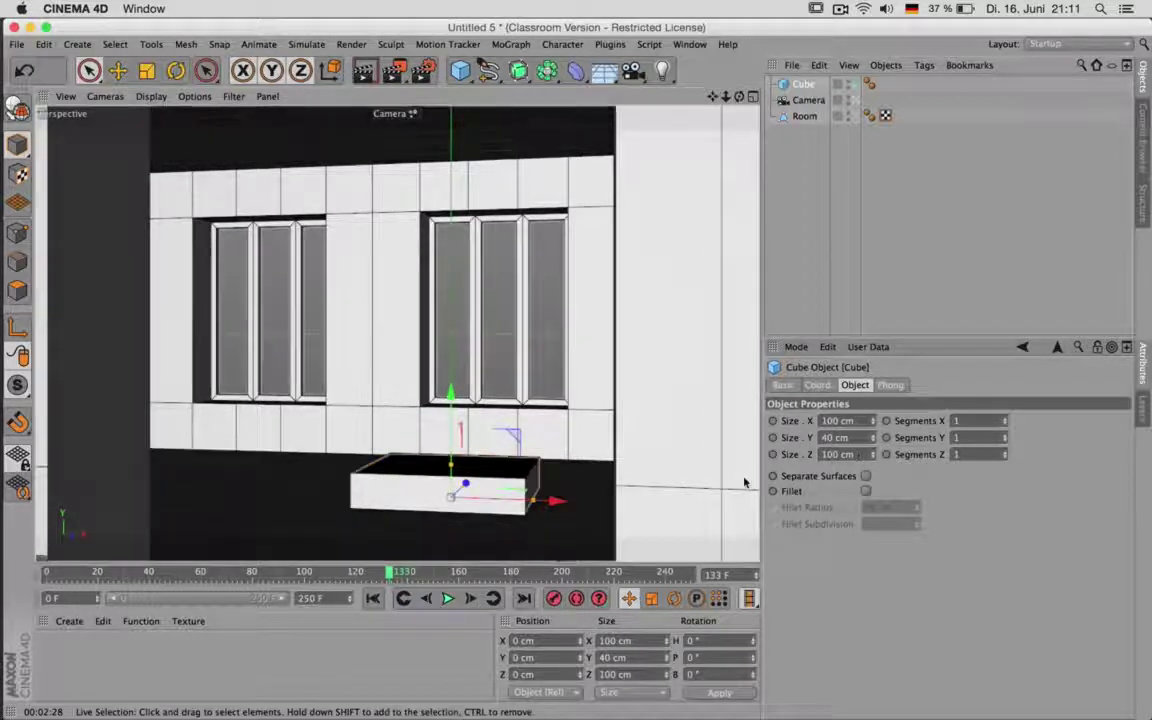
Raise the cube to Y 20 cm so it rests on the floor, and shift it along X to -80 cm
click(818, 386)
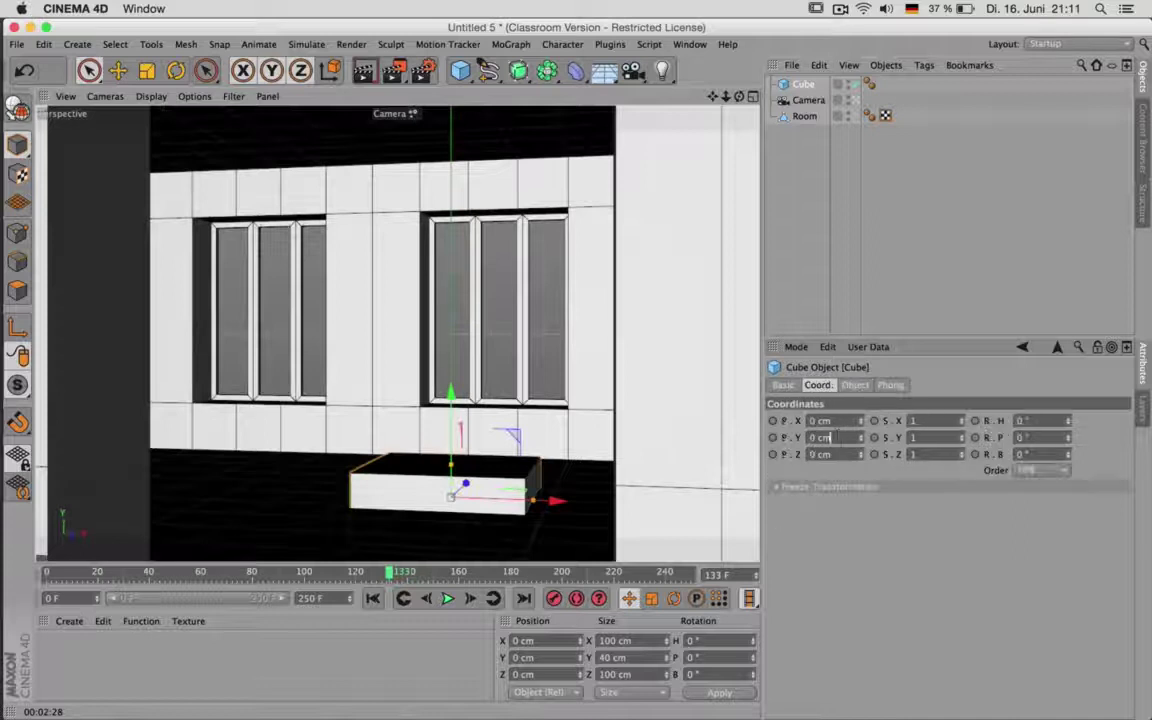
double_click(831, 437)
text(20)
key(Return)
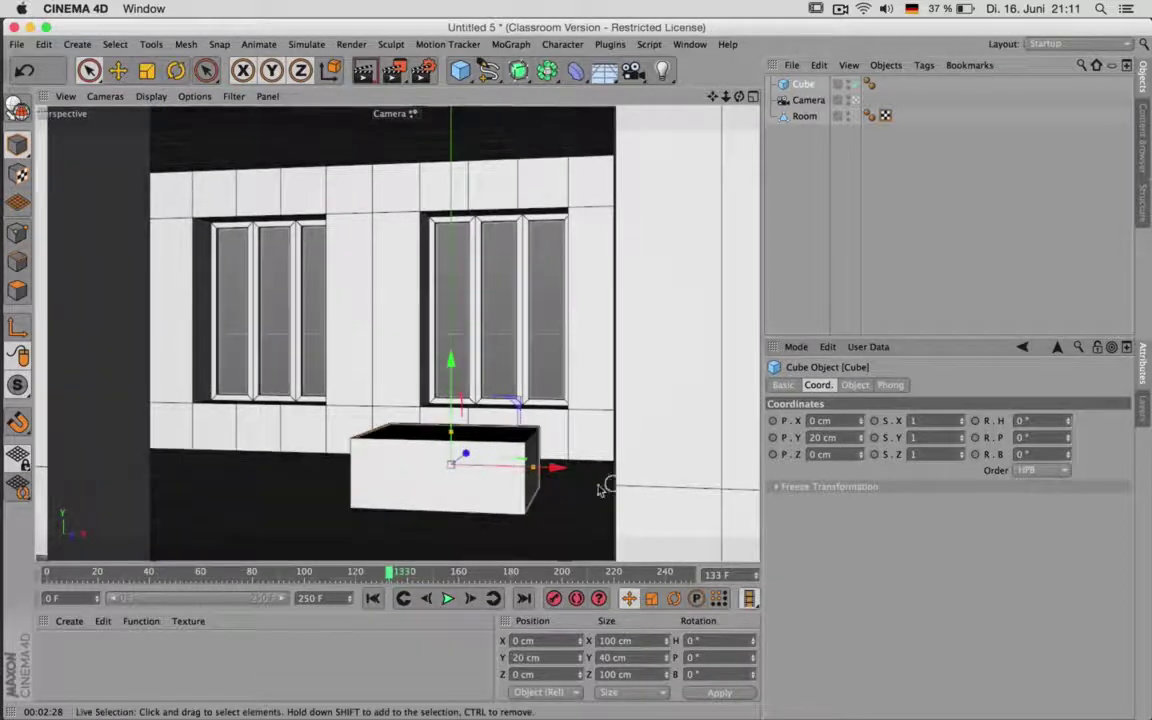
drag(558, 471, 427, 470)
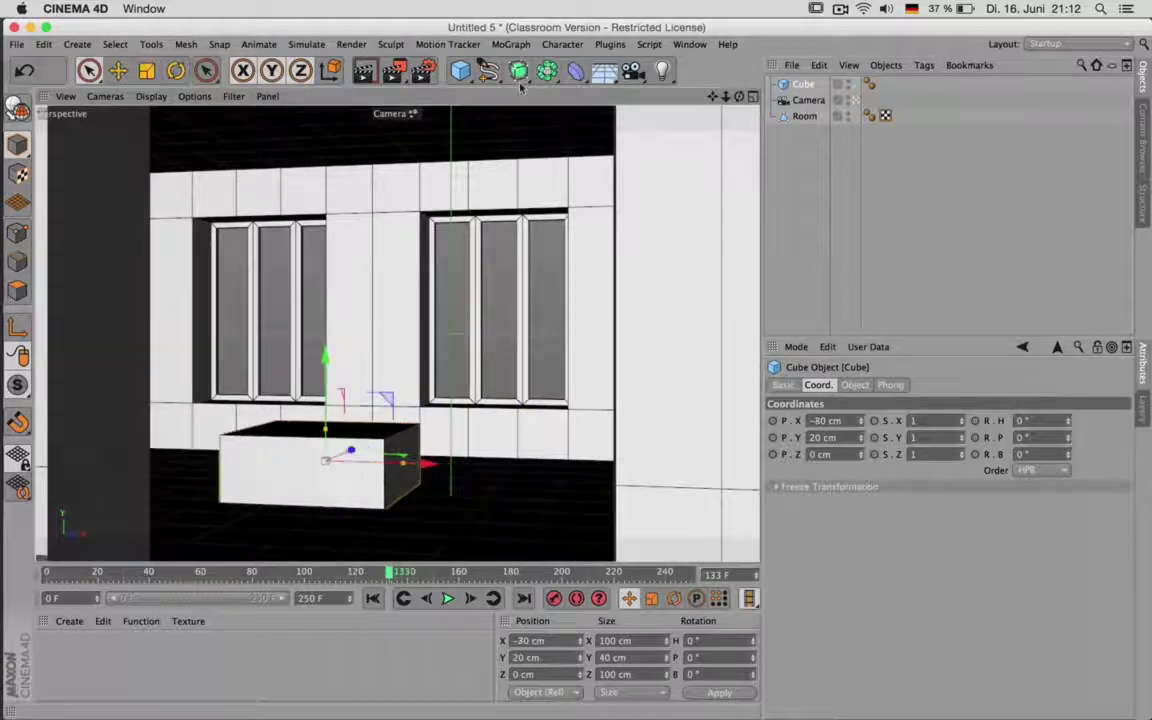
Add a sphere with a 40 cm radius and place it on top of the box at X -80 cm, Y 80 cm
click(459, 70)
click(797, 118)
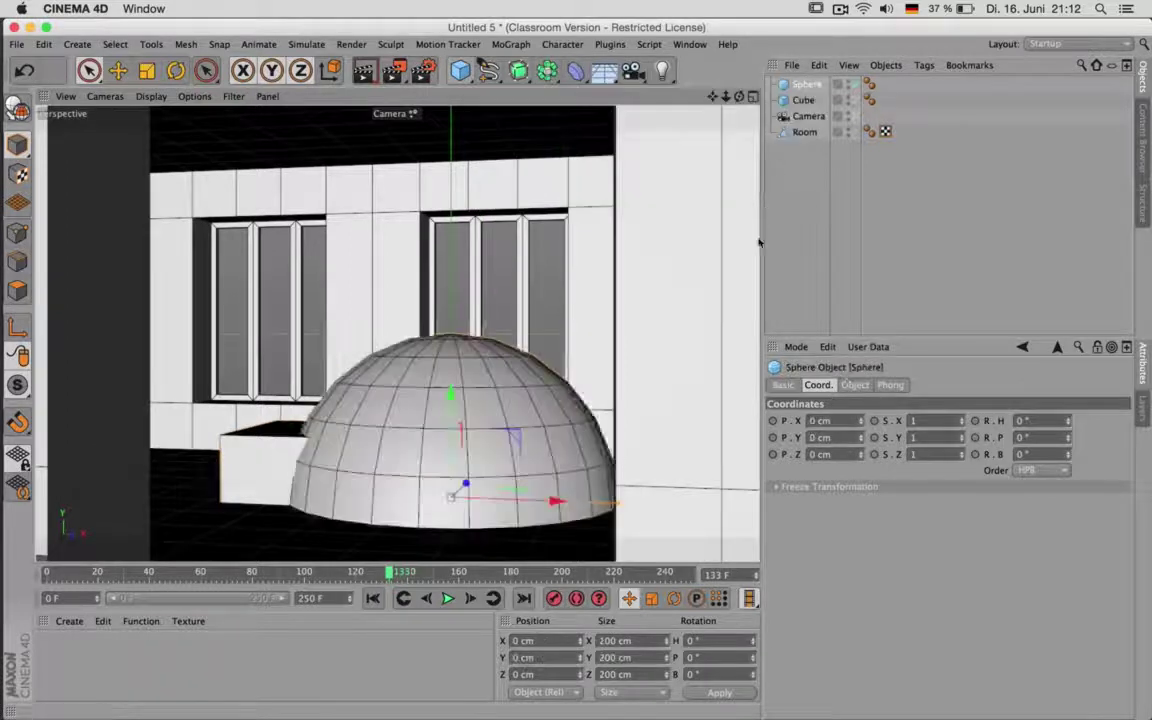
click(855, 385)
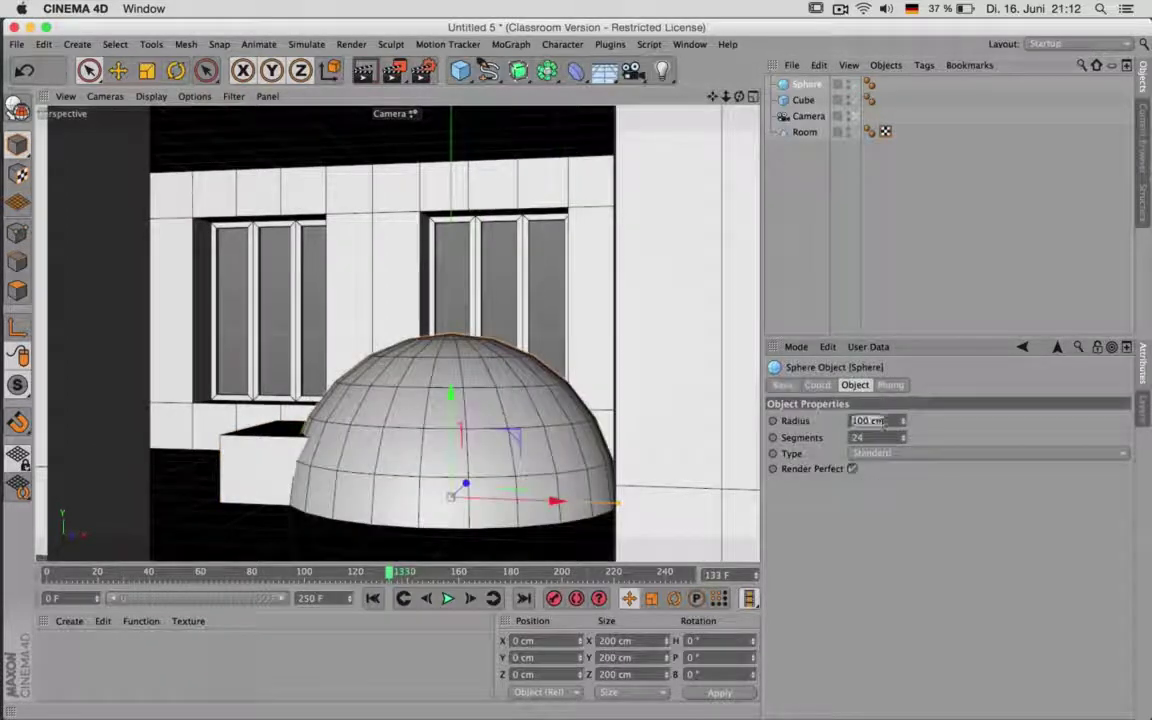
text(30)
key(Return)
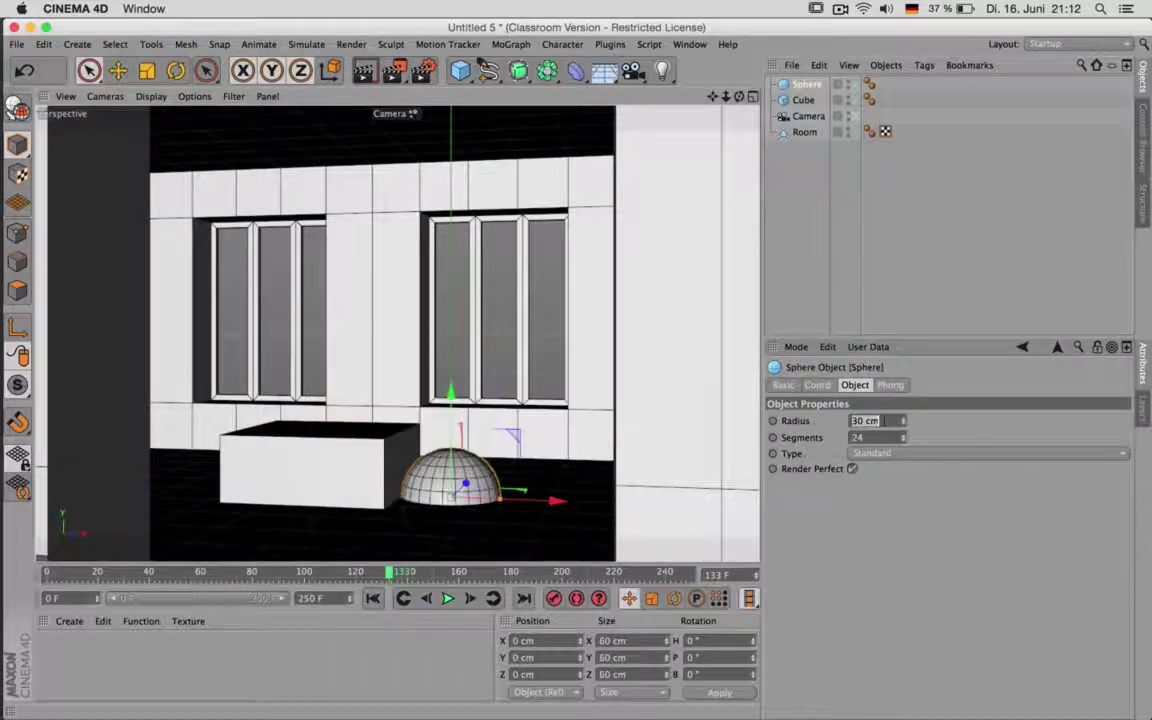
text(40)
key(Return)
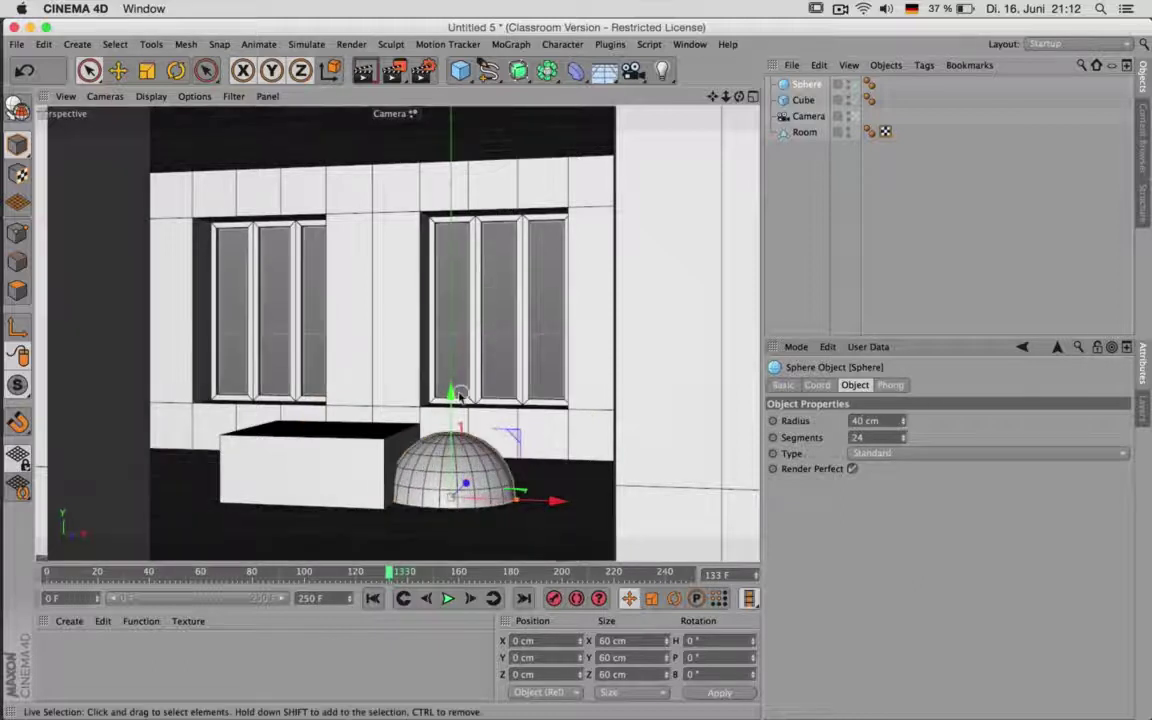
drag(457, 393, 457, 263)
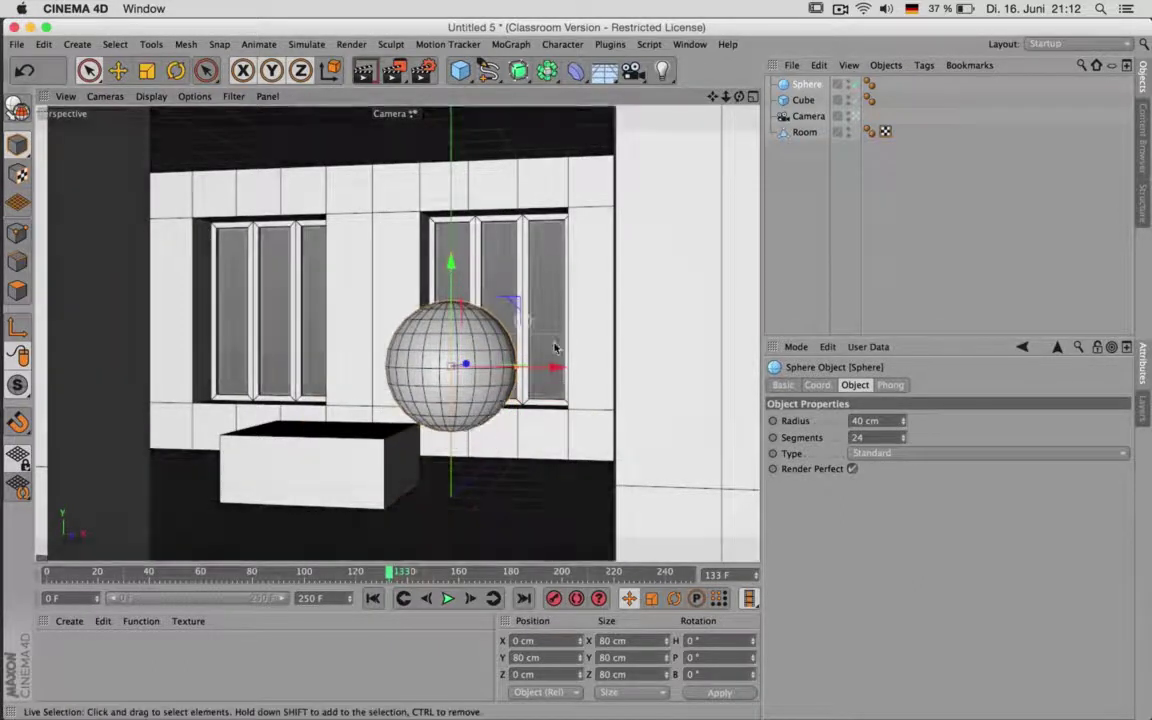
drag(556, 348, 451, 352)
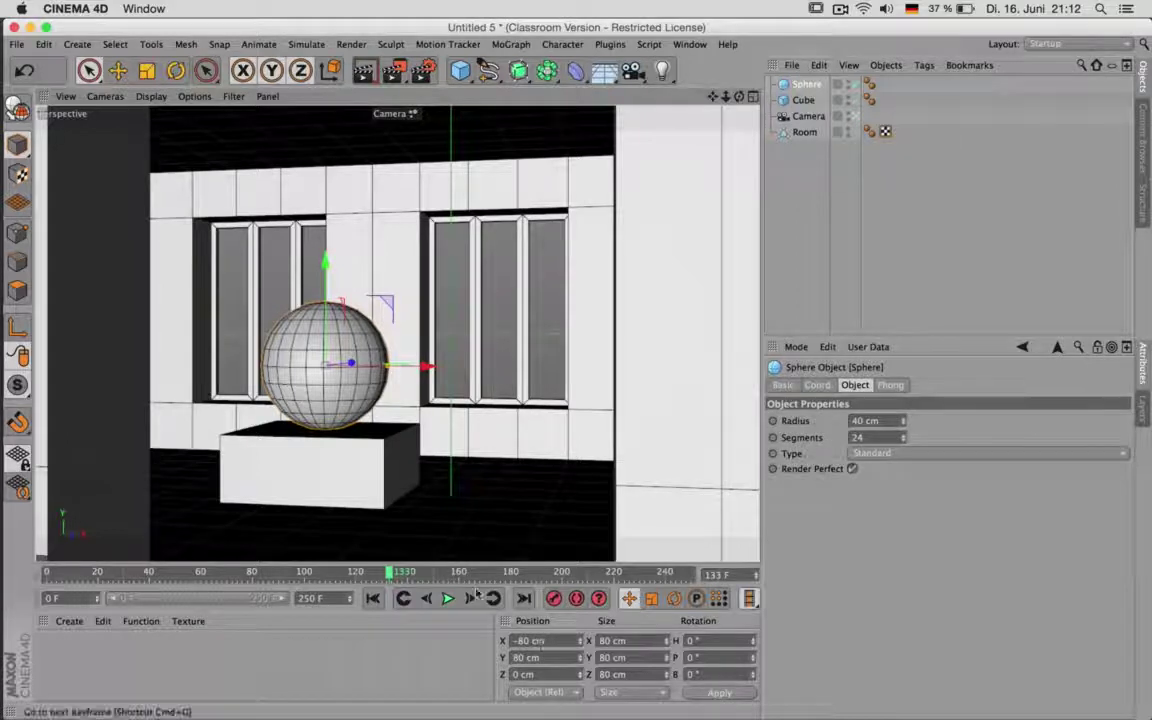
Play the animation from frame 0 to check the framing of the box and sphere, and stop at frame 174
drag(389, 573, 46, 573)
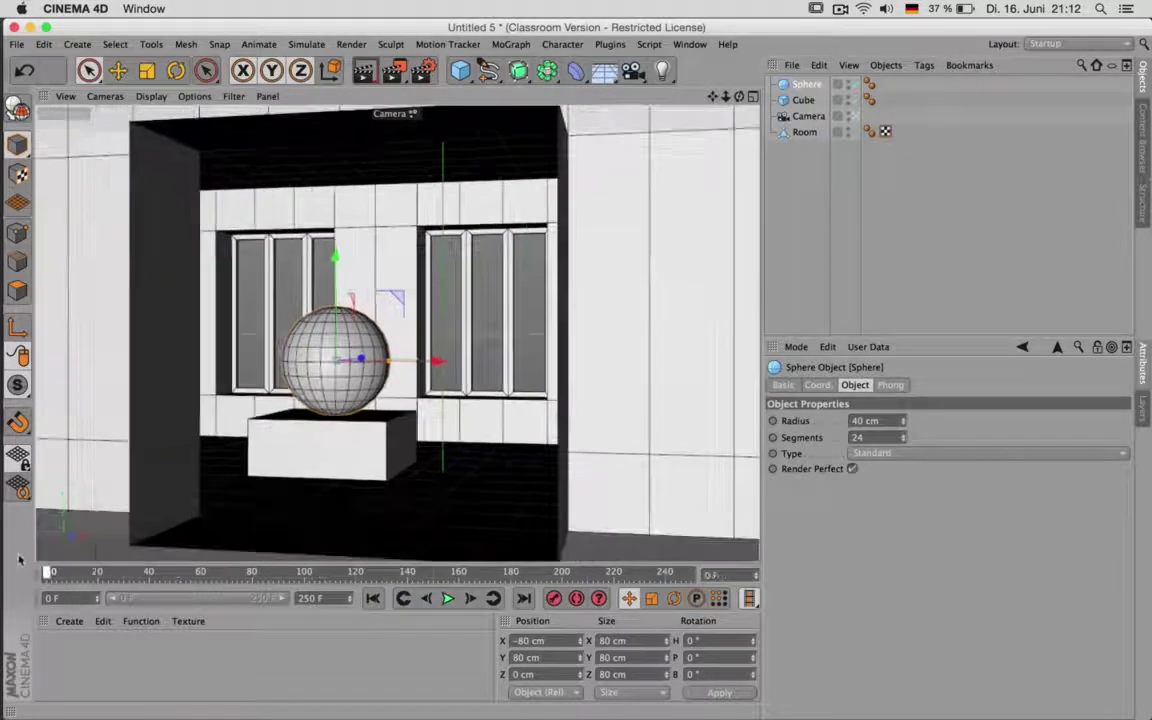
click(447, 598)
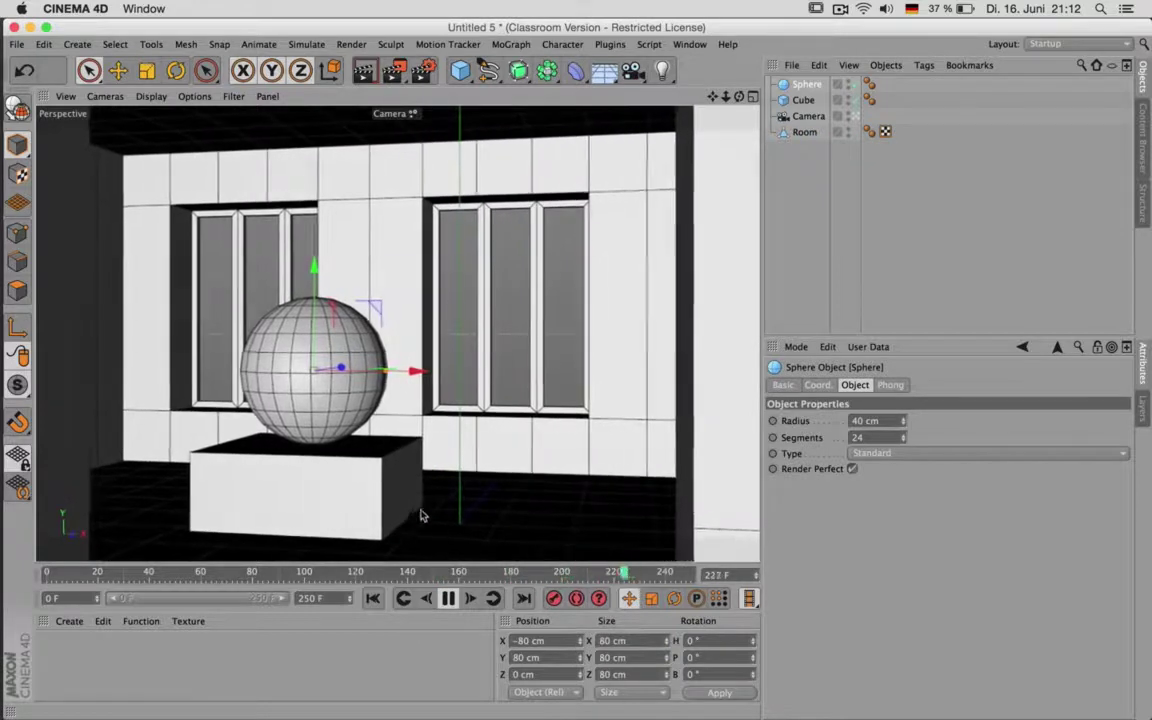
click(448, 598)
drag(450, 571, 495, 571)
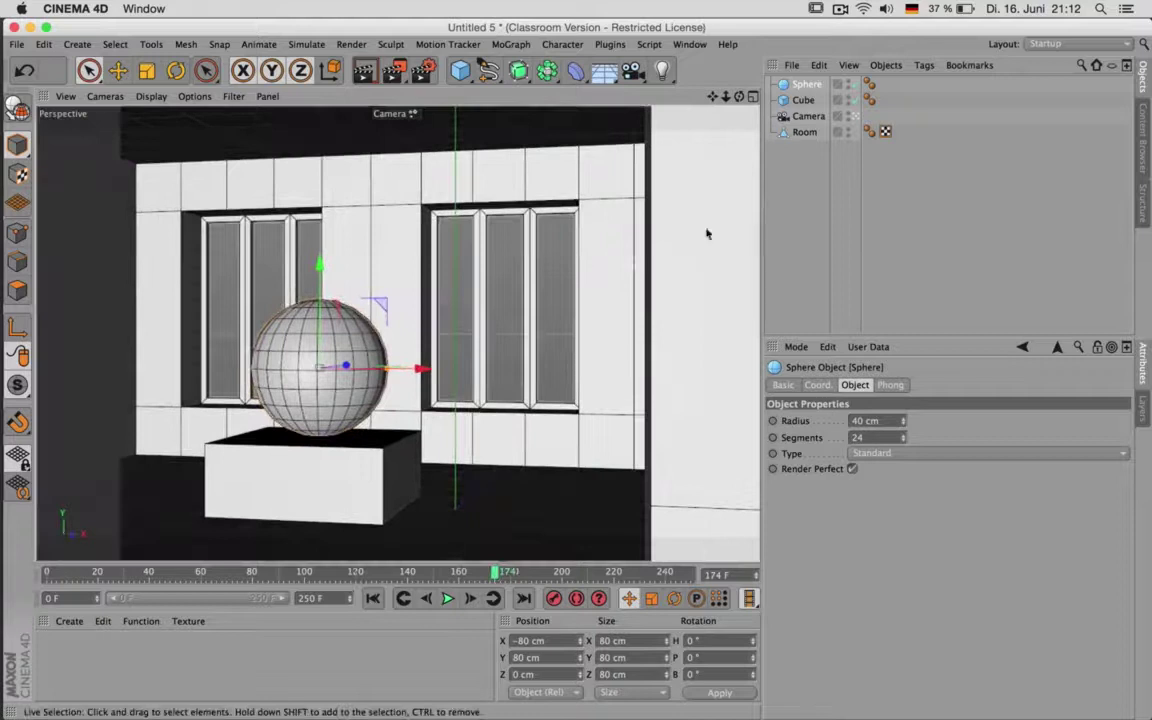
Add a Physical Sky to the scene and render the camera view to check its lighting
click(795, 172)
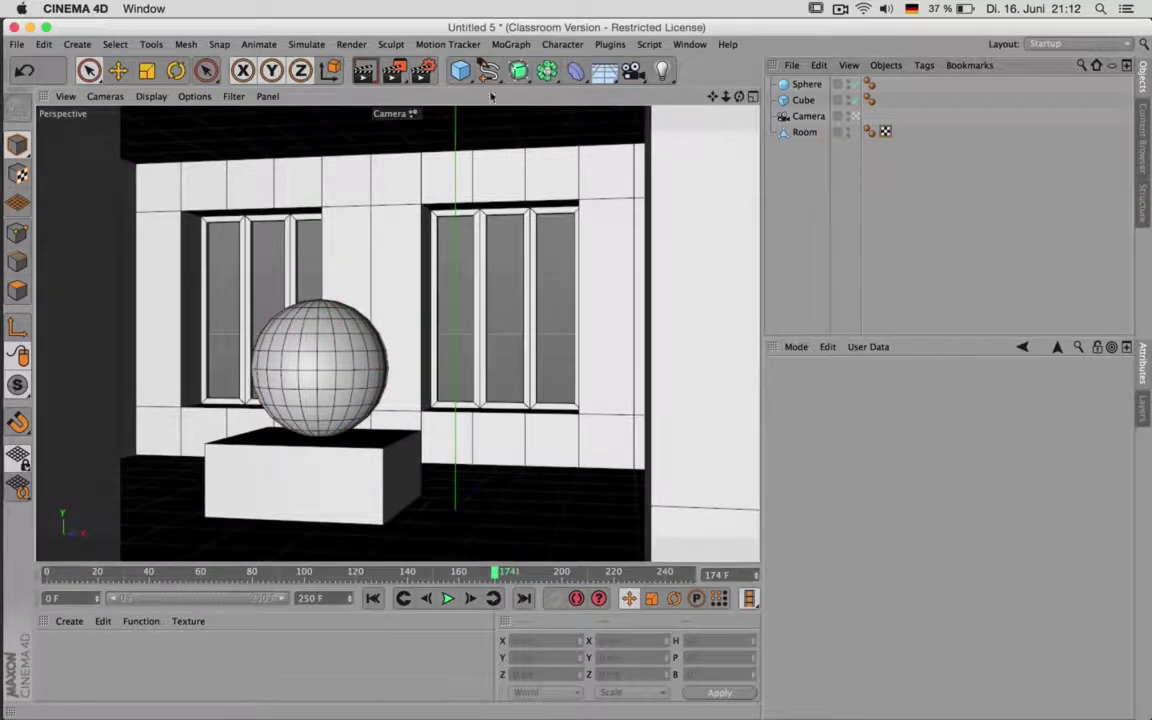
drag(605, 77, 793, 100)
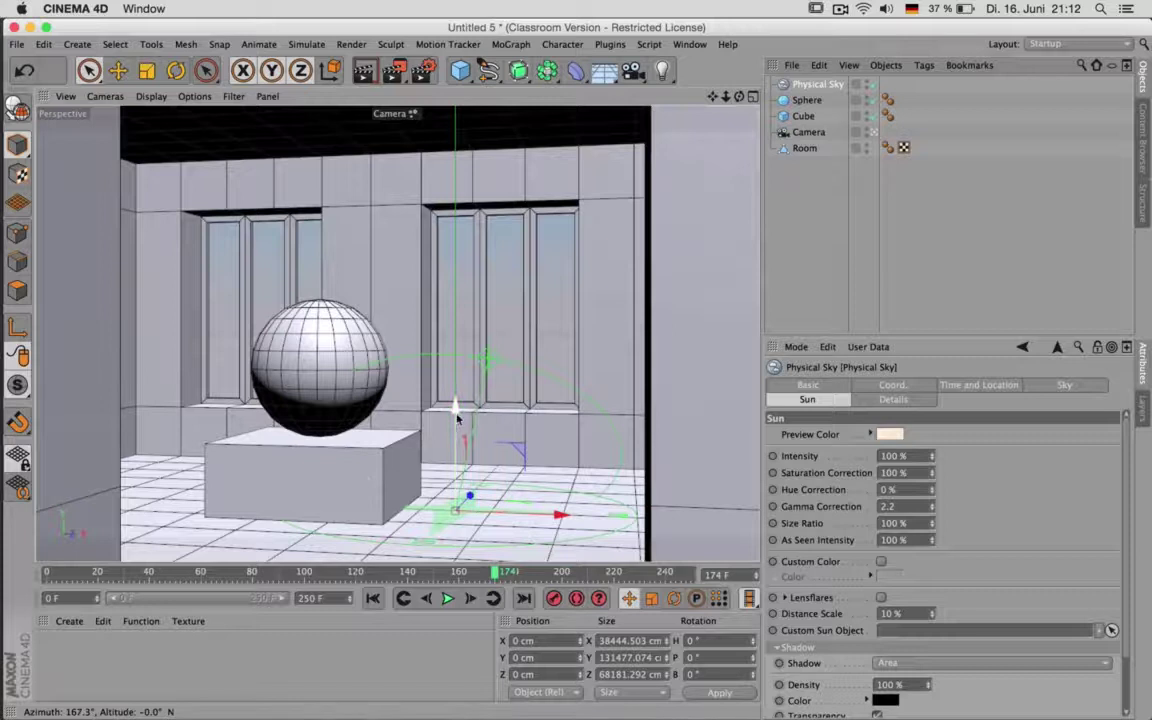
key(super+r)
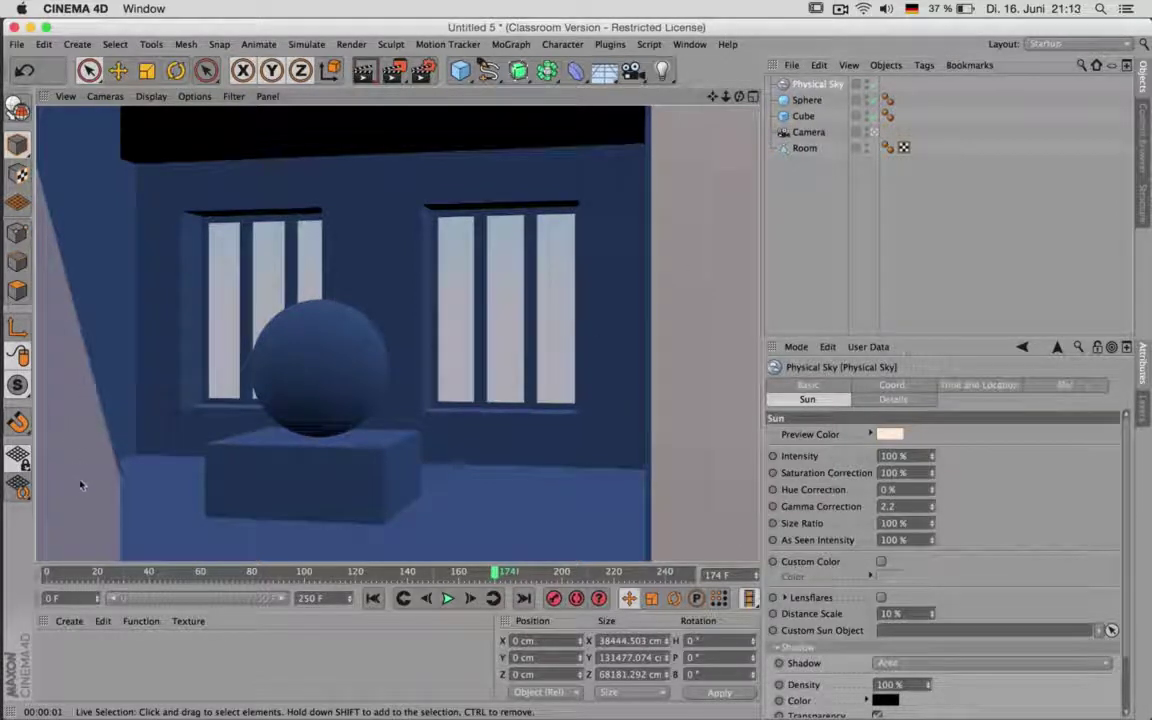
Set the Physical Sky's month to March and its time to 05:30:00, and keyframe the time at frame 0
click(984, 388)
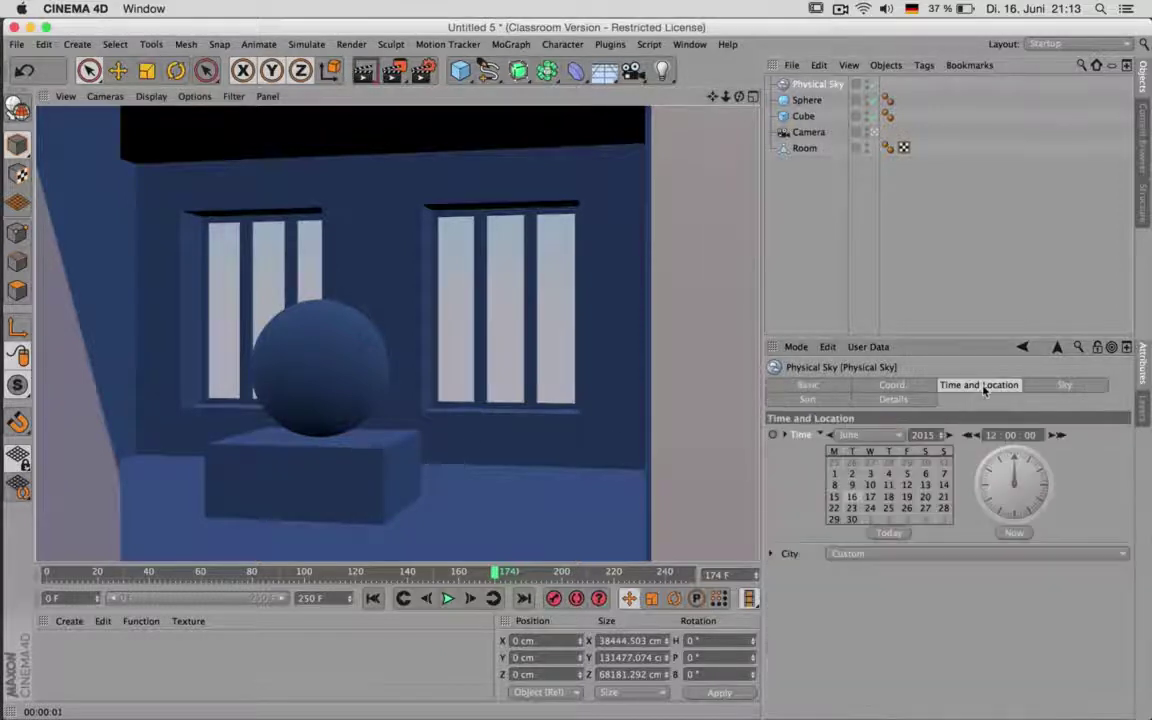
click(858, 435)
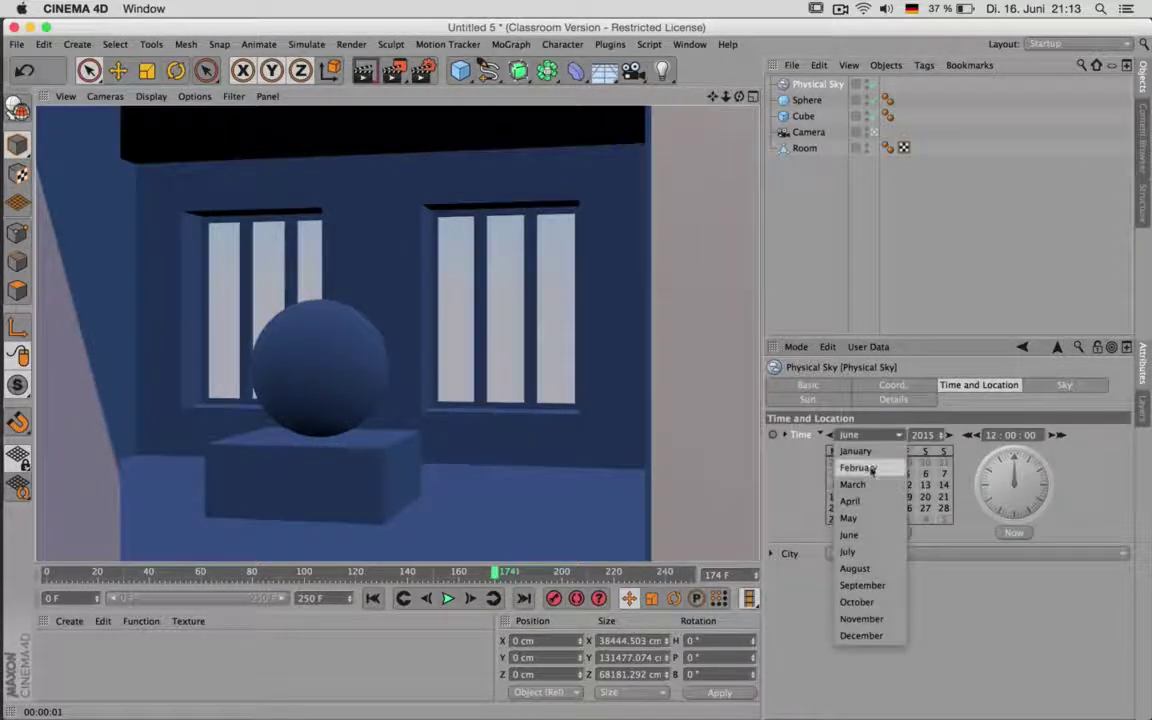
click(852, 485)
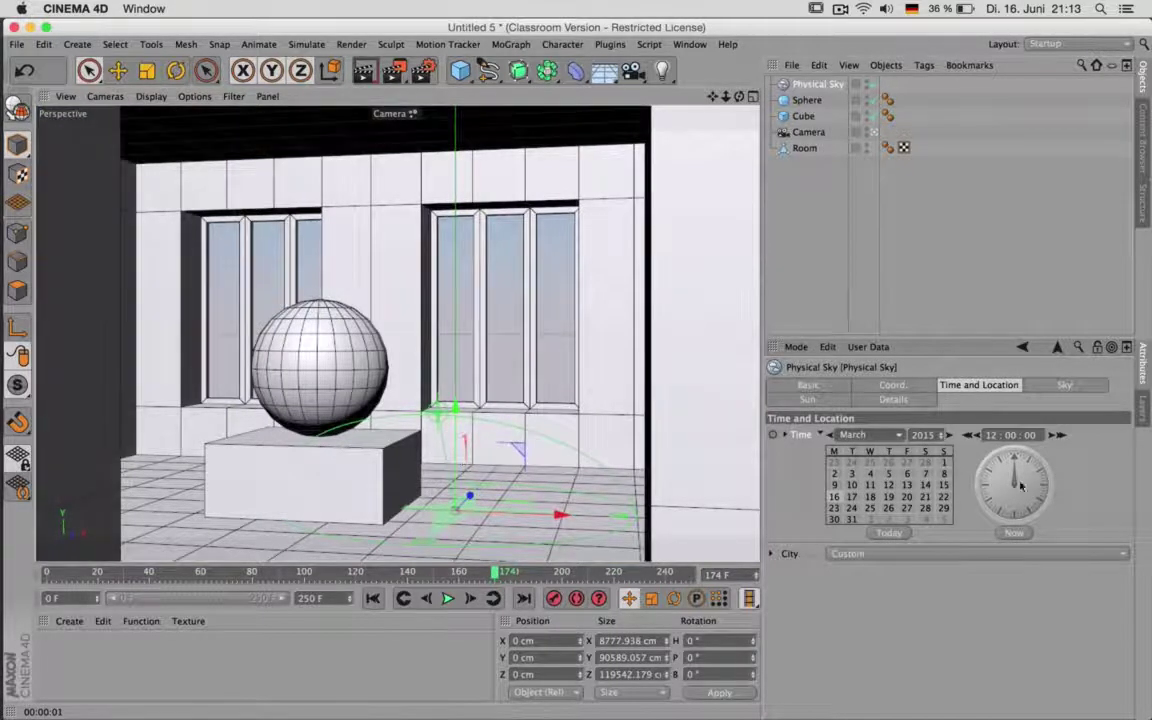
mouse_move(1011, 478)
mouse_down()
mouse_move(999, 493)
mouse_move(1016, 499)
mouse_up()
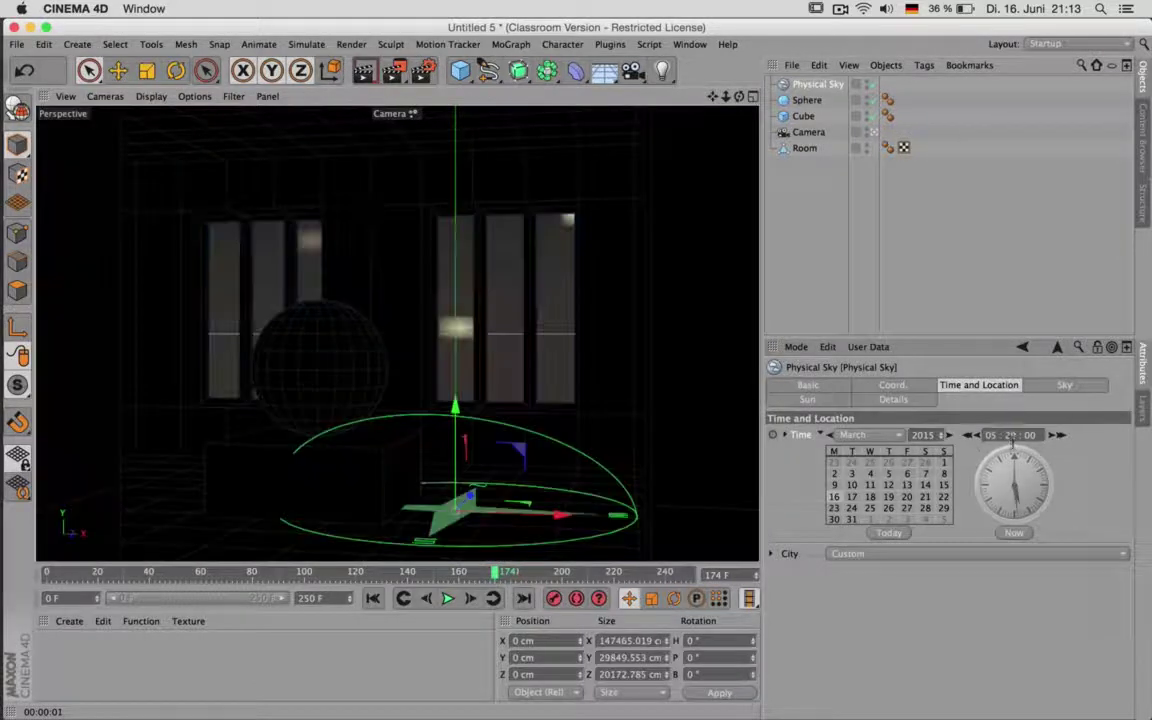
key(BackSpace)
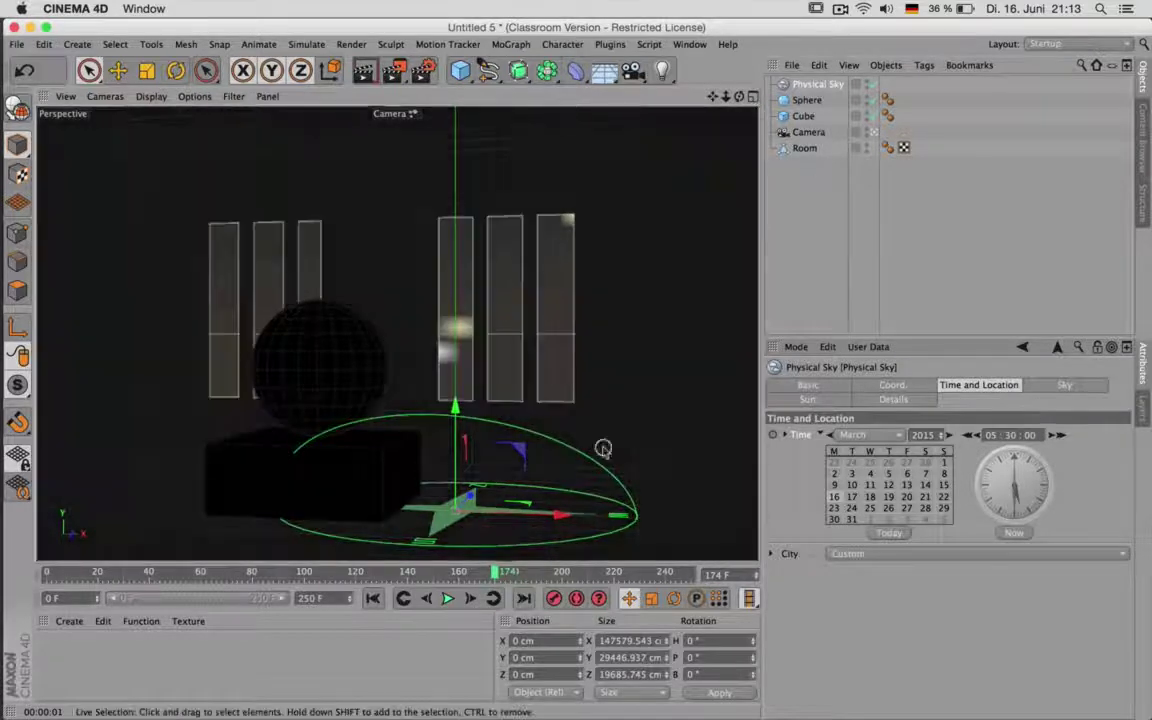
drag(494, 573, 40, 573)
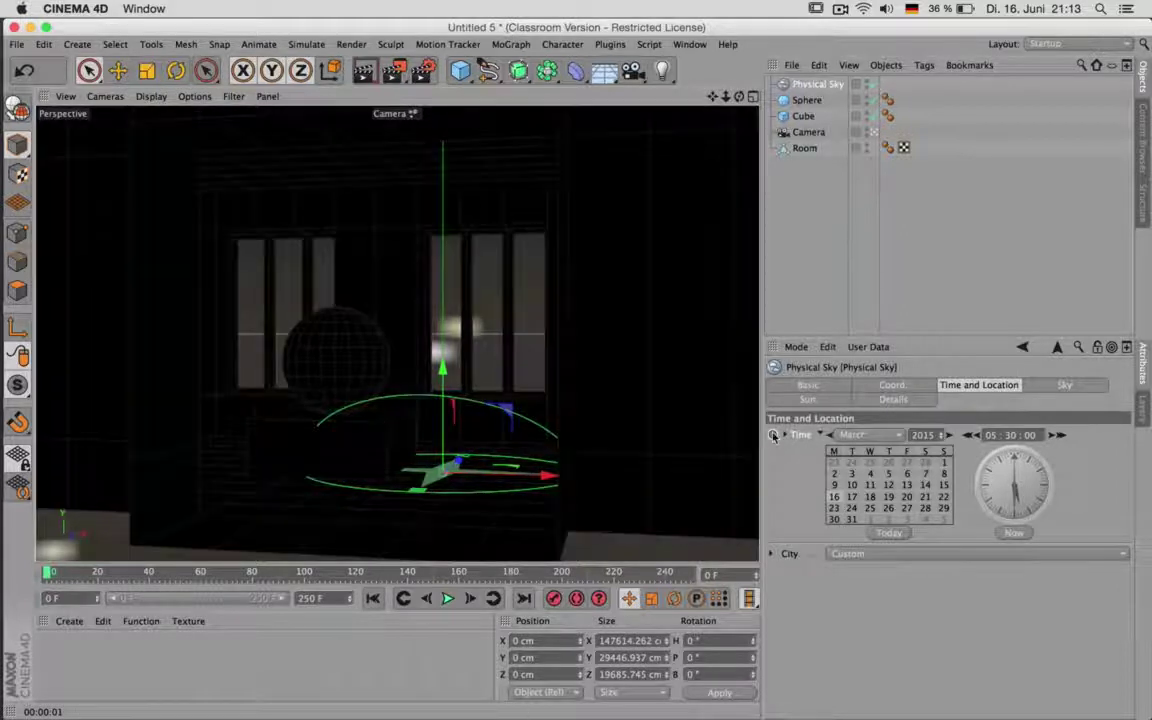
ctrl+click(773, 435)
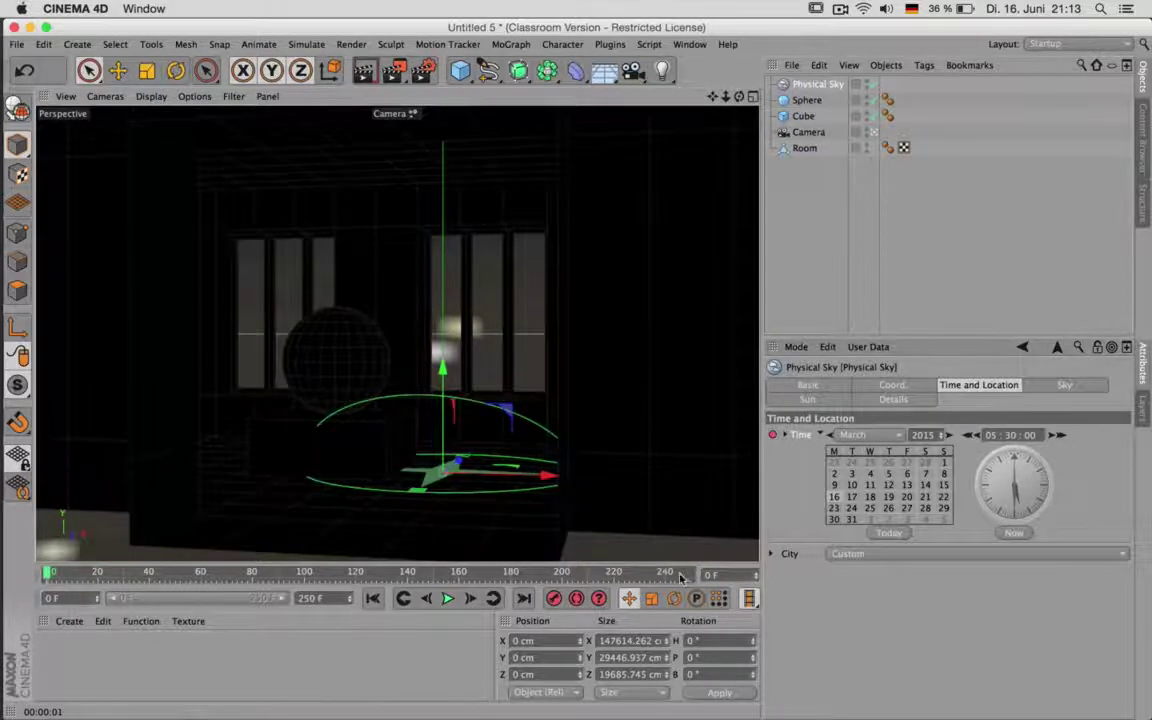
Set the Physical Sky's time to 20:30:00 at frame 250 and keyframe it
click(680, 577)
drag(1020, 503, 1020, 462)
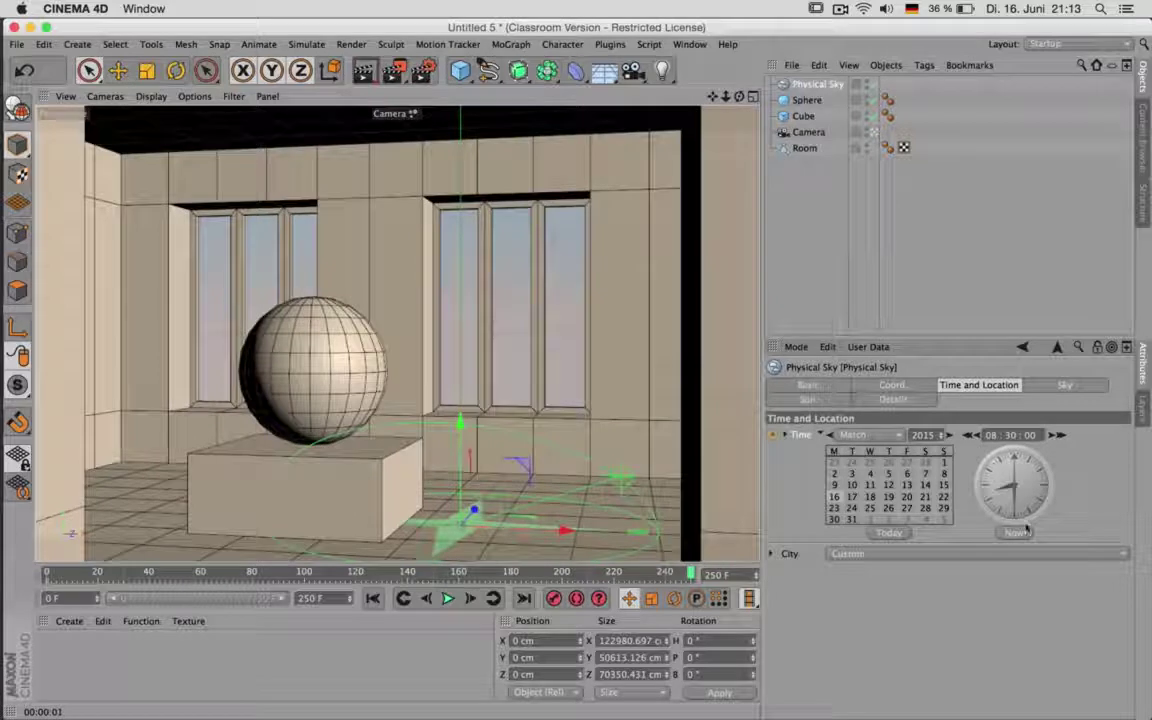
drag(1019, 503, 1007, 437)
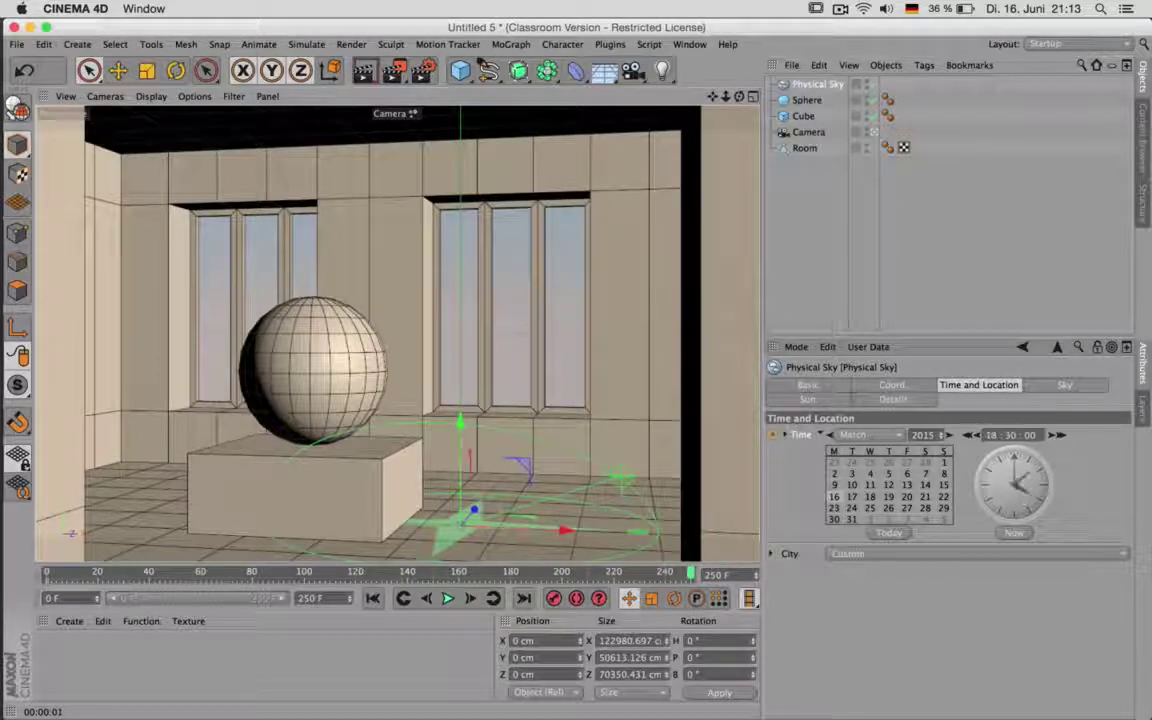
drag(1031, 493, 999, 488)
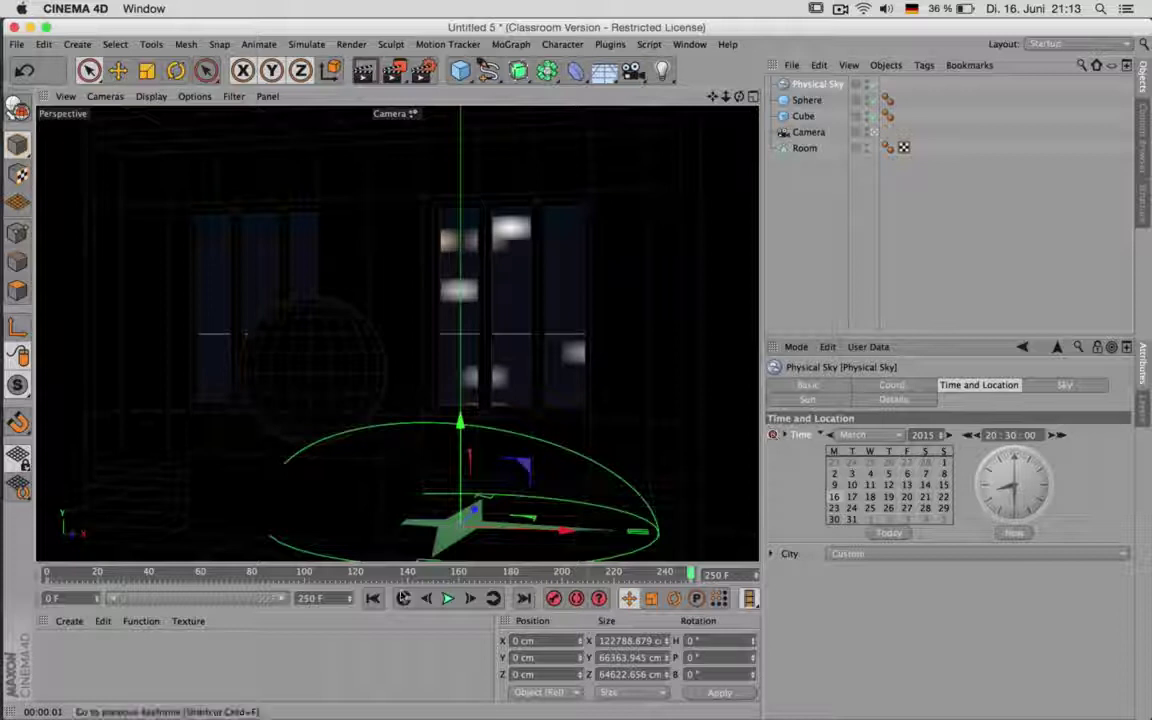
Play the sky animation from frame 0, stop it at frame 206, and check test renders at frames 44 and 80
click(372, 598)
click(448, 598)
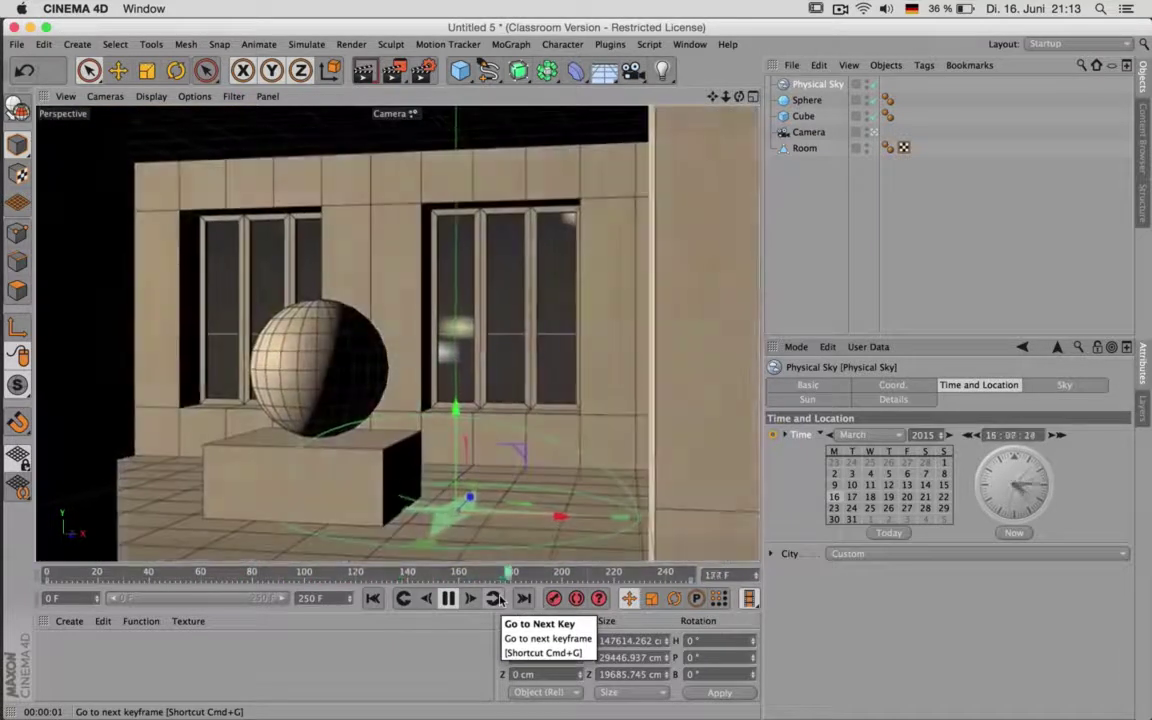
click(450, 598)
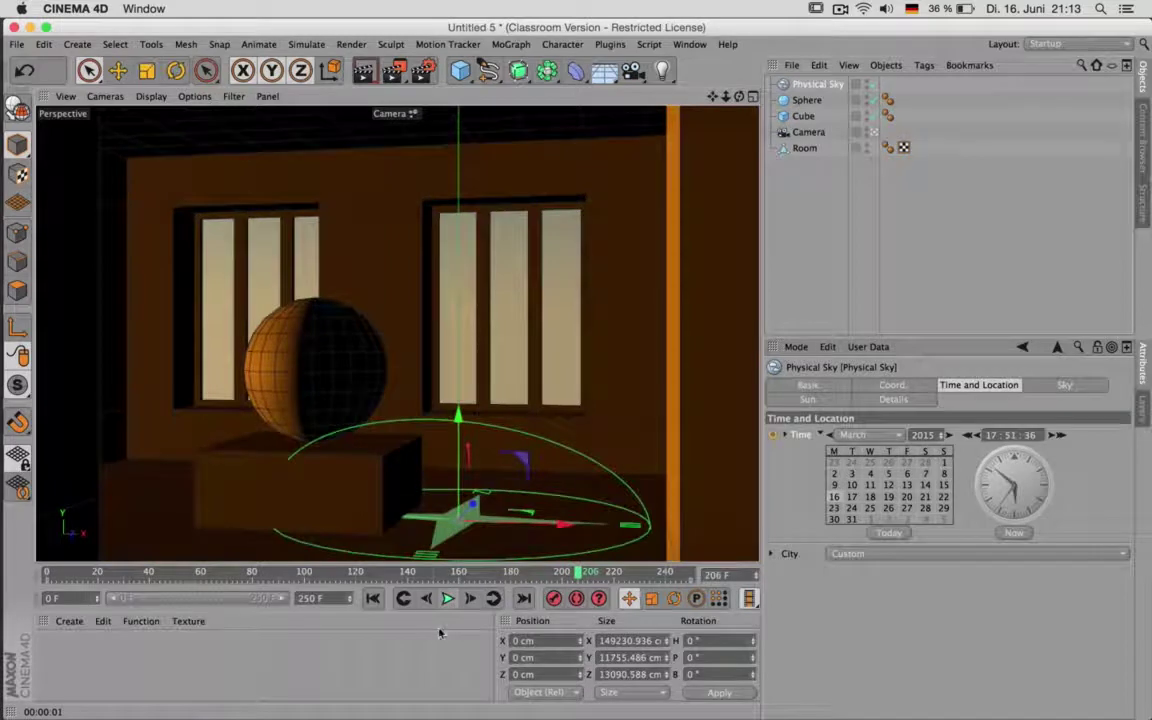
drag(262, 572, 160, 573)
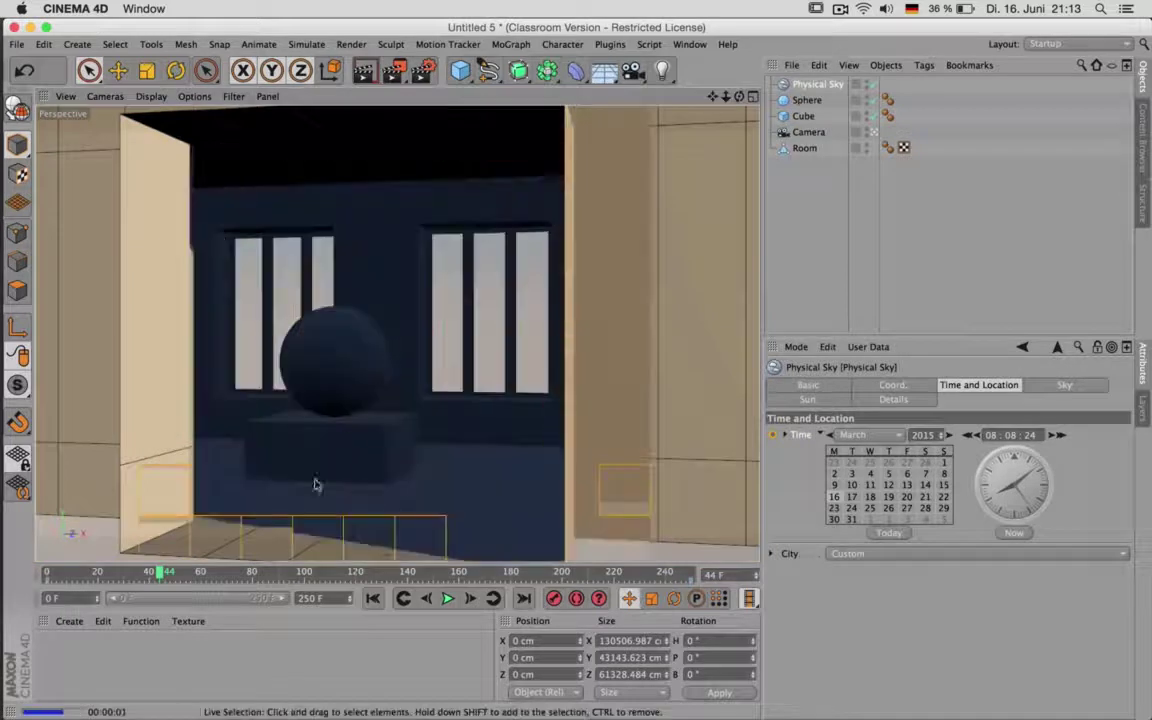
drag(204, 577, 262, 578)
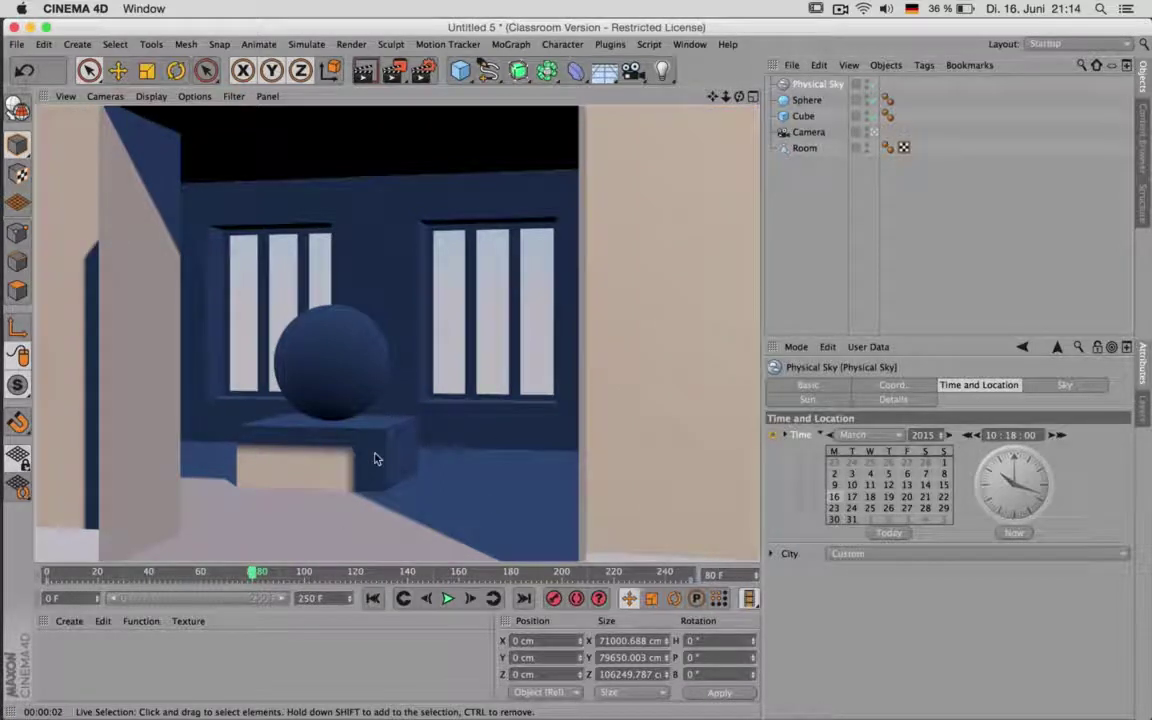
Add a Null object and group the sphere, cube, camera and room under it, leaving the Physical Sky outside
click(830, 86)
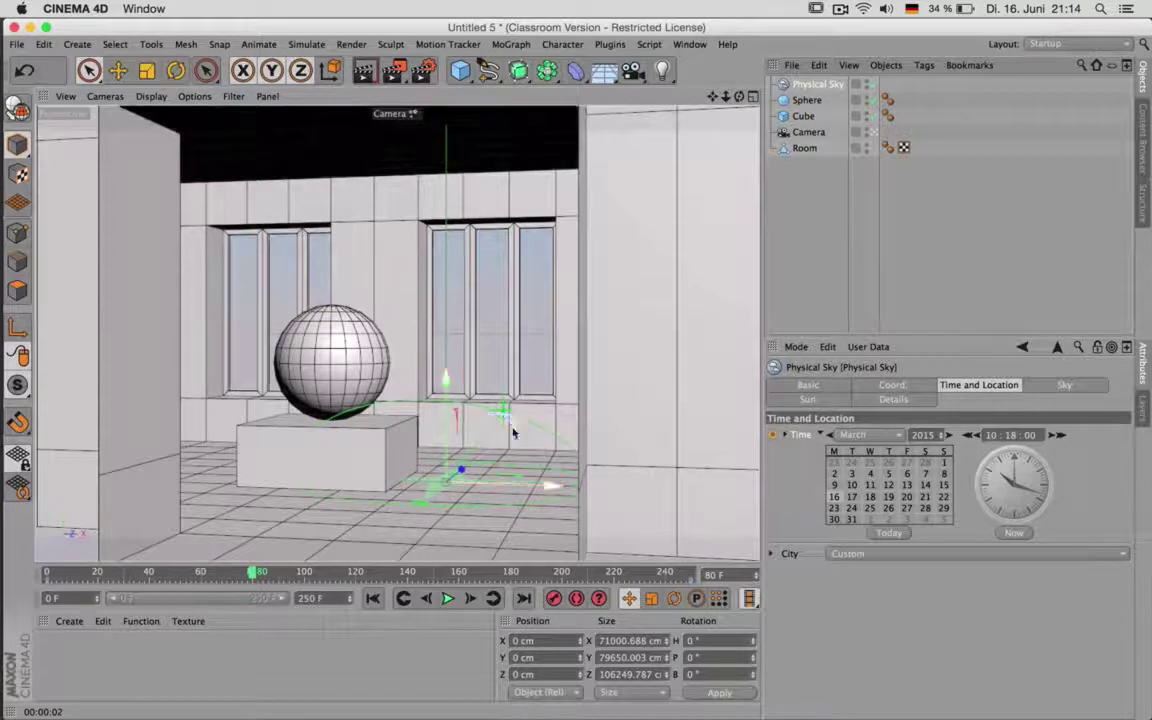
drag(460, 70, 514, 92)
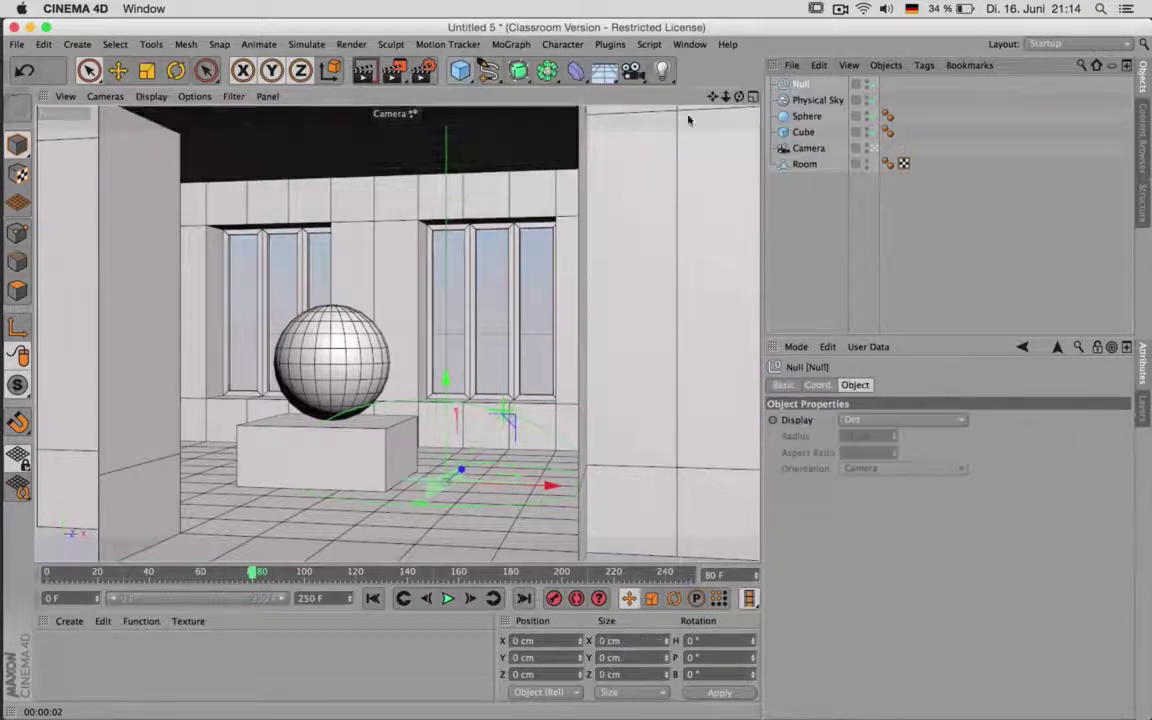
drag(825, 224, 803, 87)
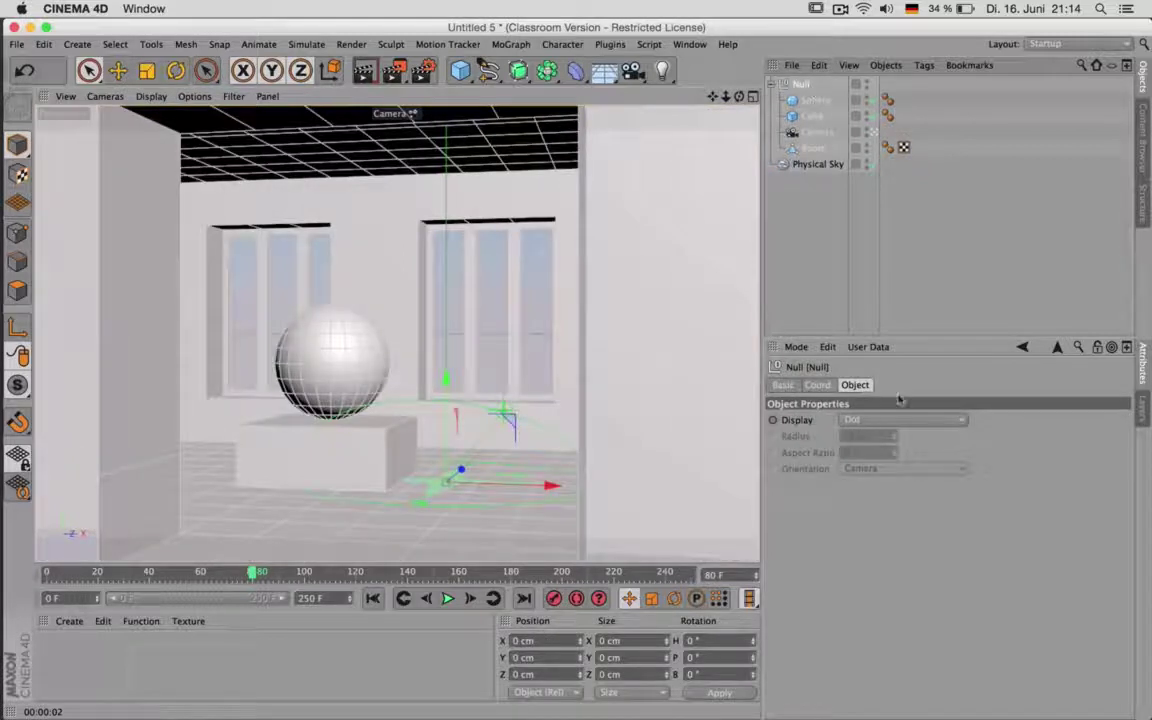
Rotate the Null's heading (R.H) to 180° to turn the whole room relative to the sun
click(817, 385)
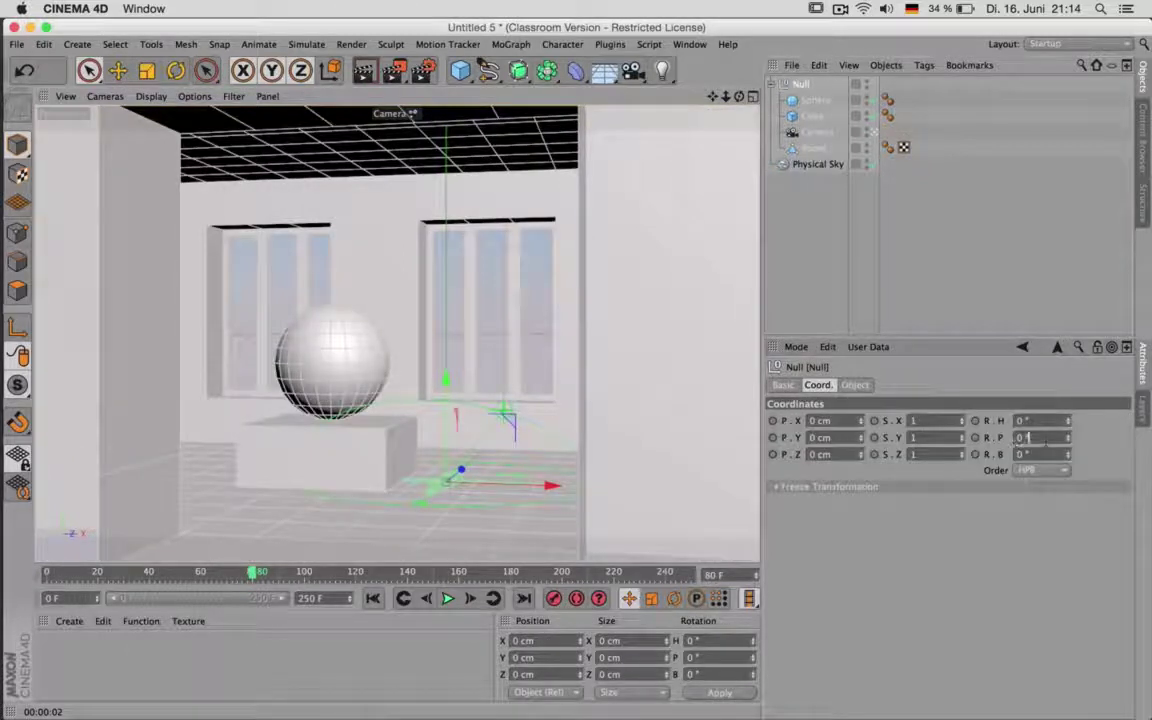
click(1038, 420)
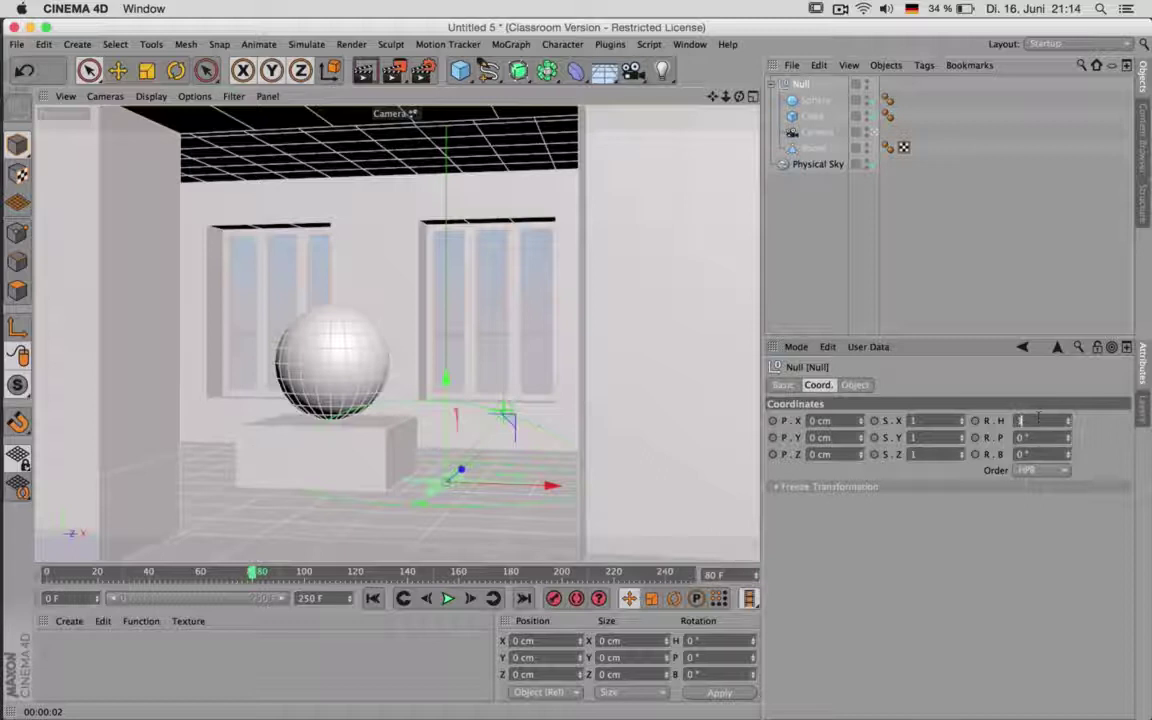
text(180)
key(Return)
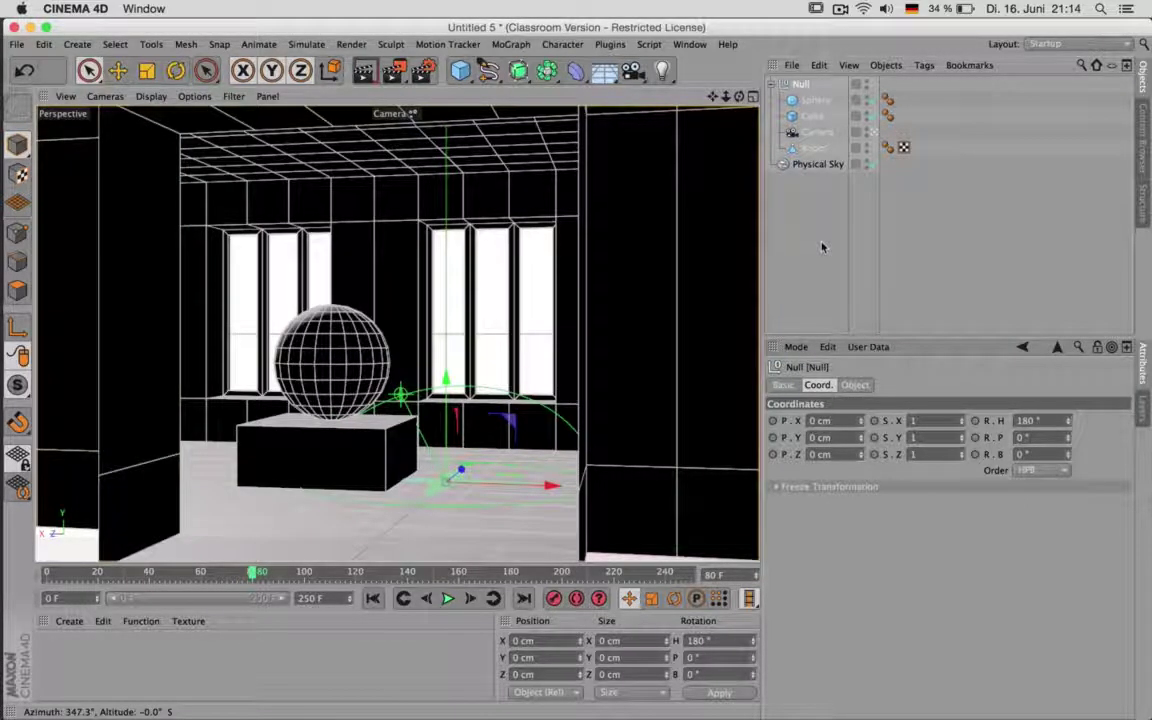
Check the sunlight through the windows with test renders at frames 89, 177 and 130
click(814, 164)
mouse_move(253, 575)
mouse_down()
mouse_move(74, 577)
mouse_move(276, 574)
mouse_up()
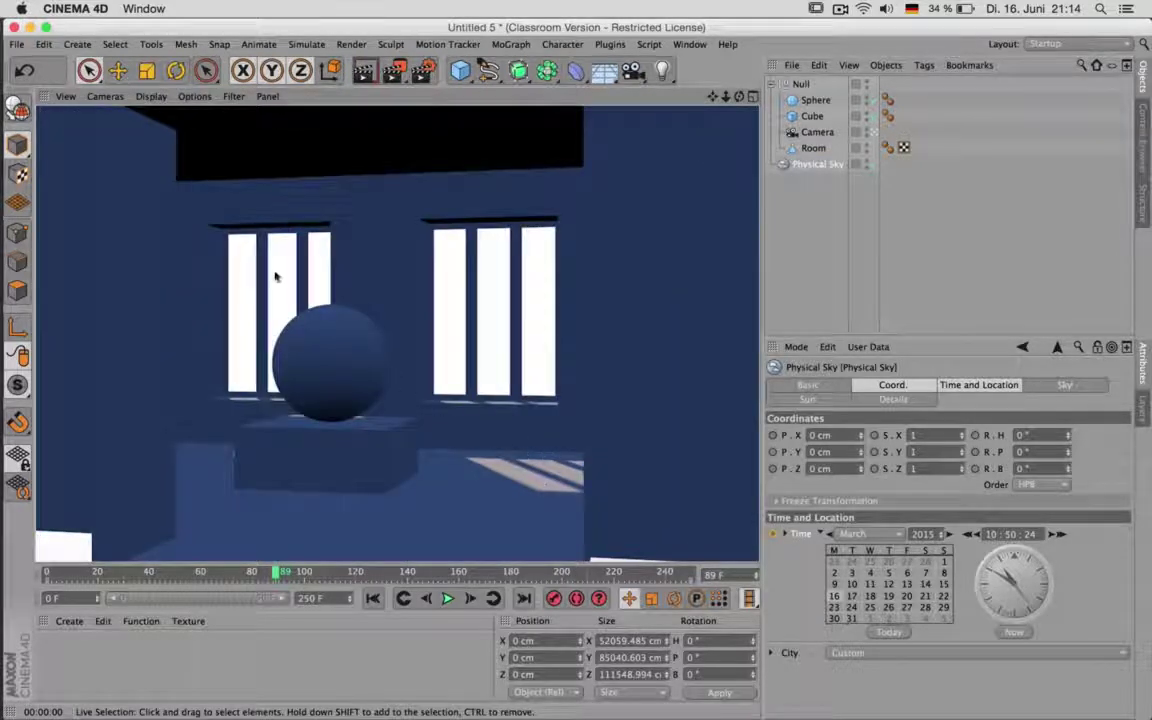
drag(284, 572, 505, 573)
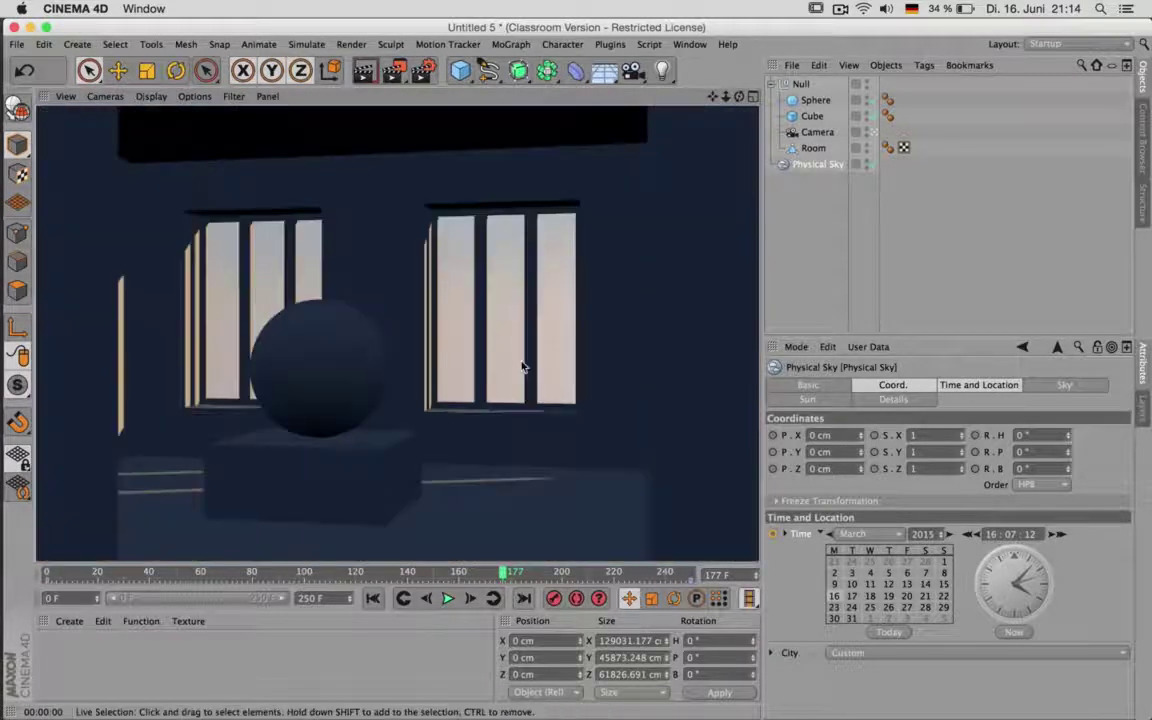
click(380, 574)
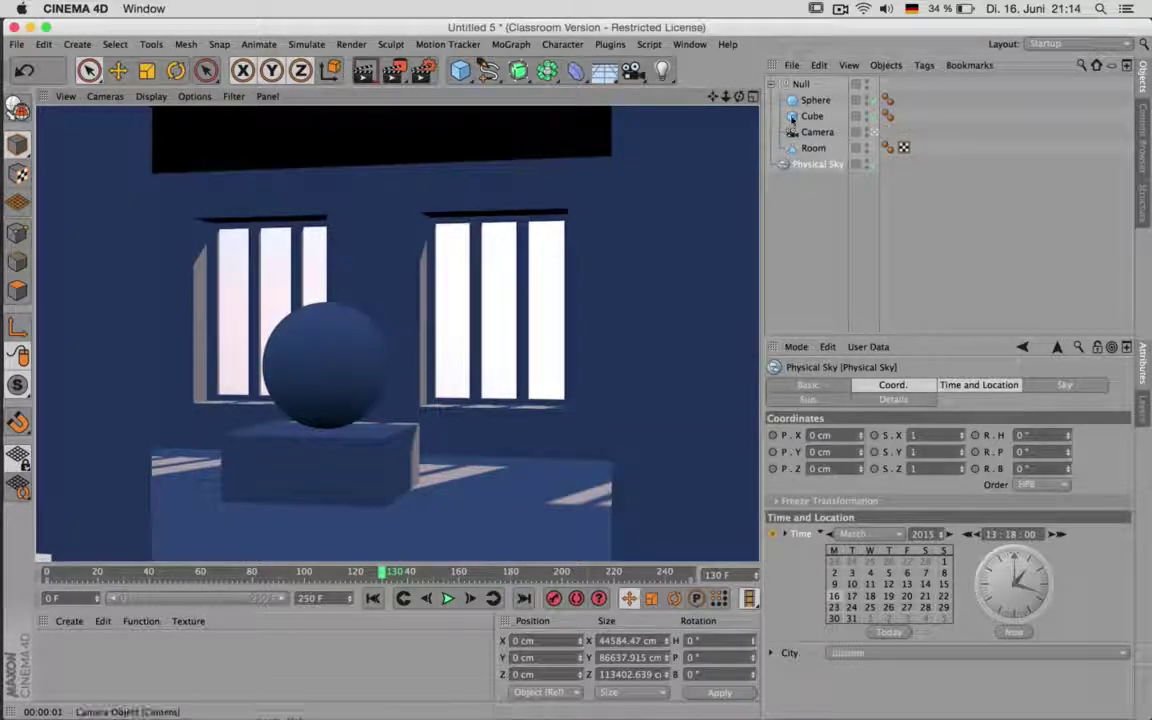
Deselect all objects and compare test renders of the camera view at frames 89 and 117
click(820, 213)
click(282, 567)
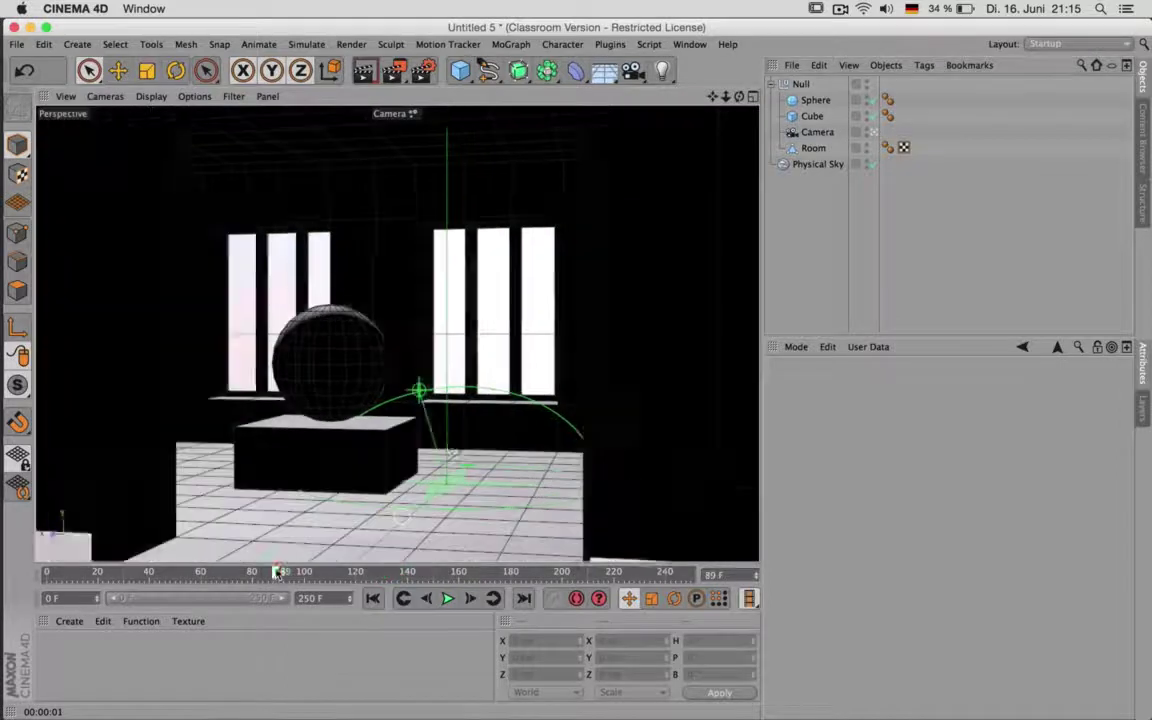
key(super+r)
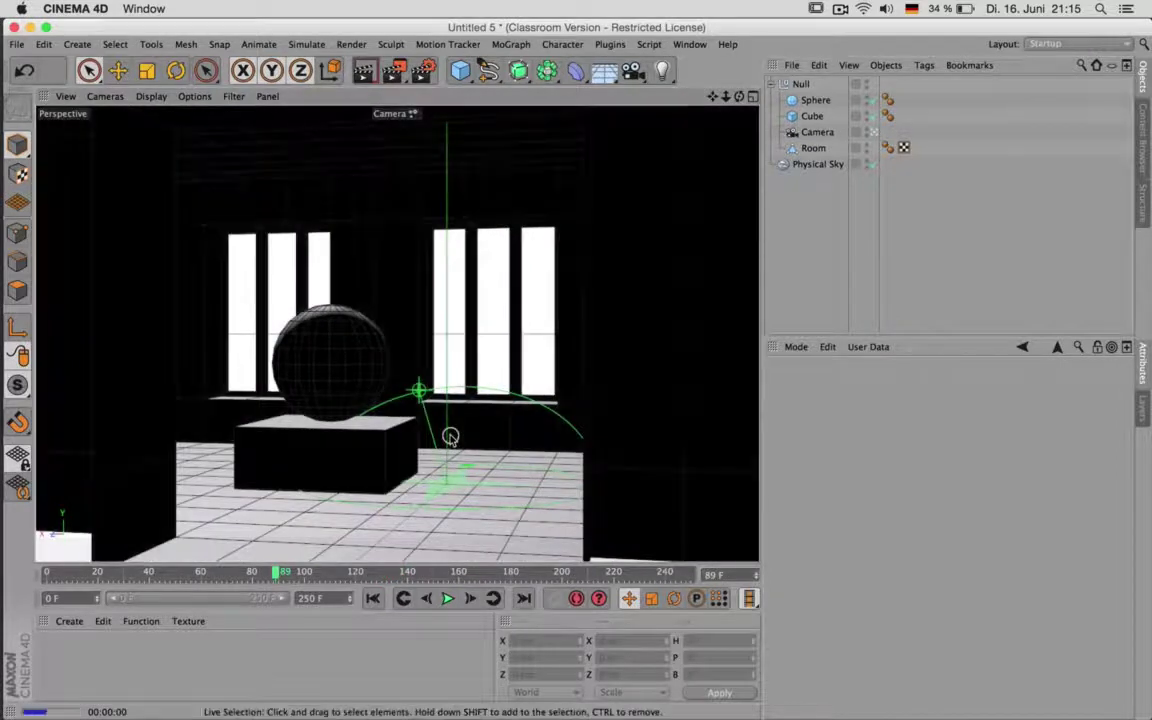
click(349, 575)
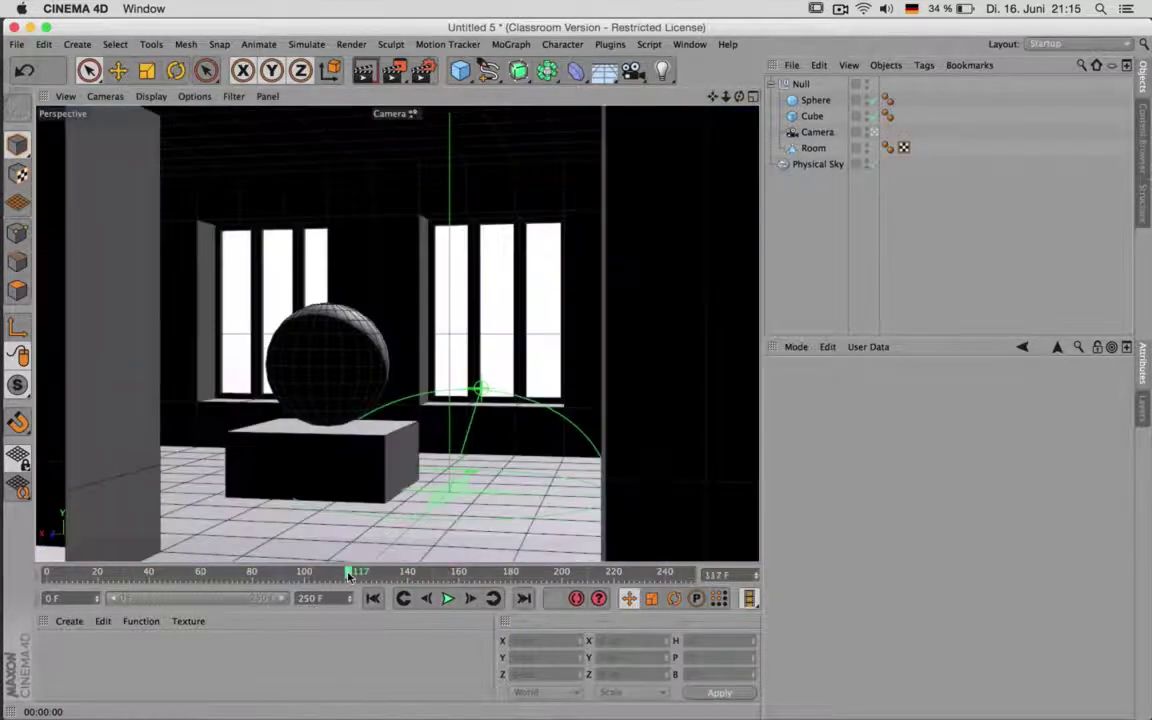
key(super+r)
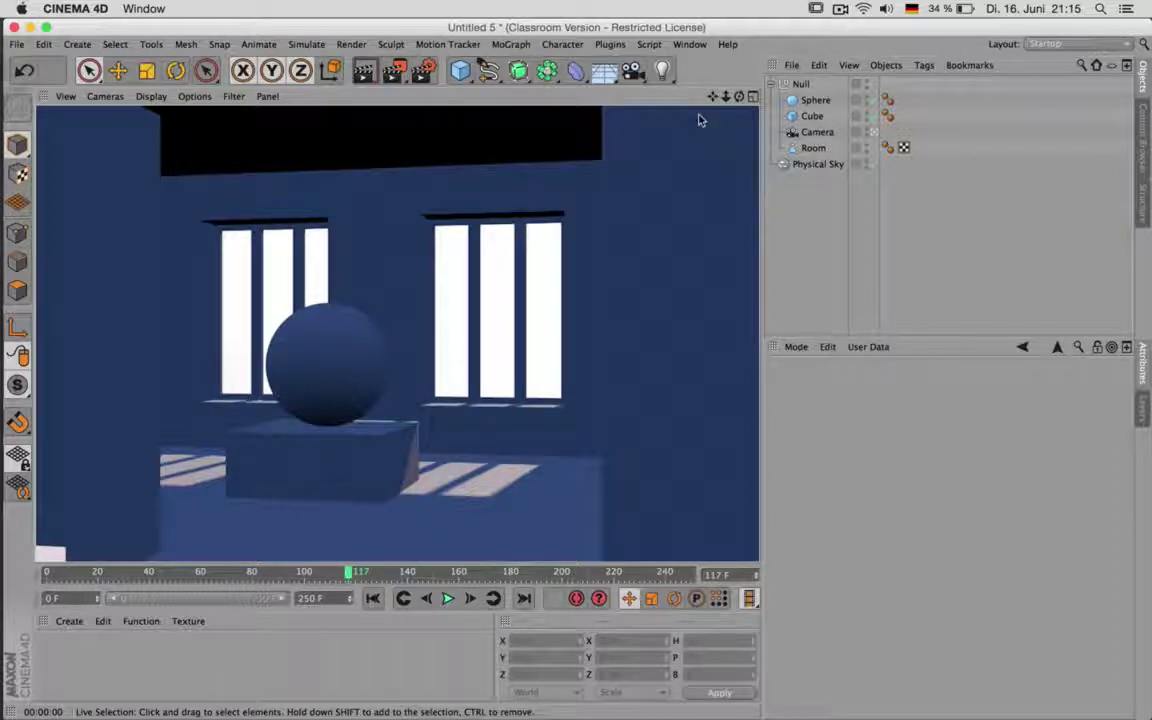
Add Global Illumination to the render settings with Quasi-Monte Carlo (QMC) as primary method and Radiosity Maps as secondary method
click(425, 70)
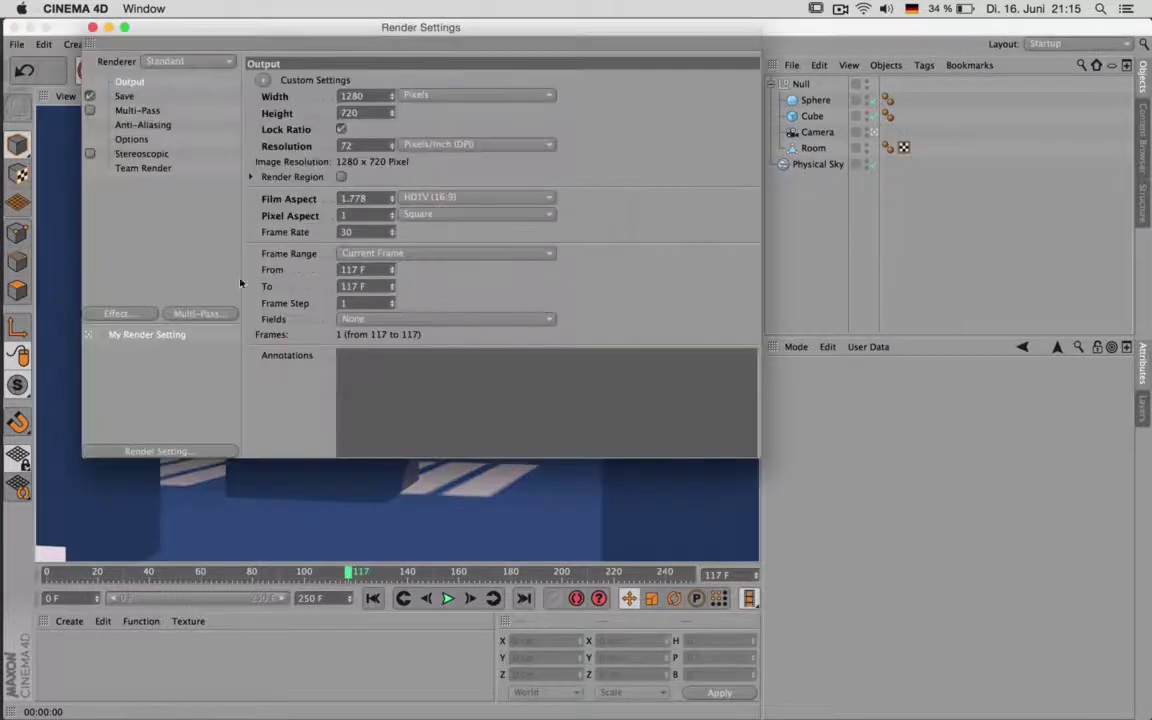
click(137, 316)
click(207, 472)
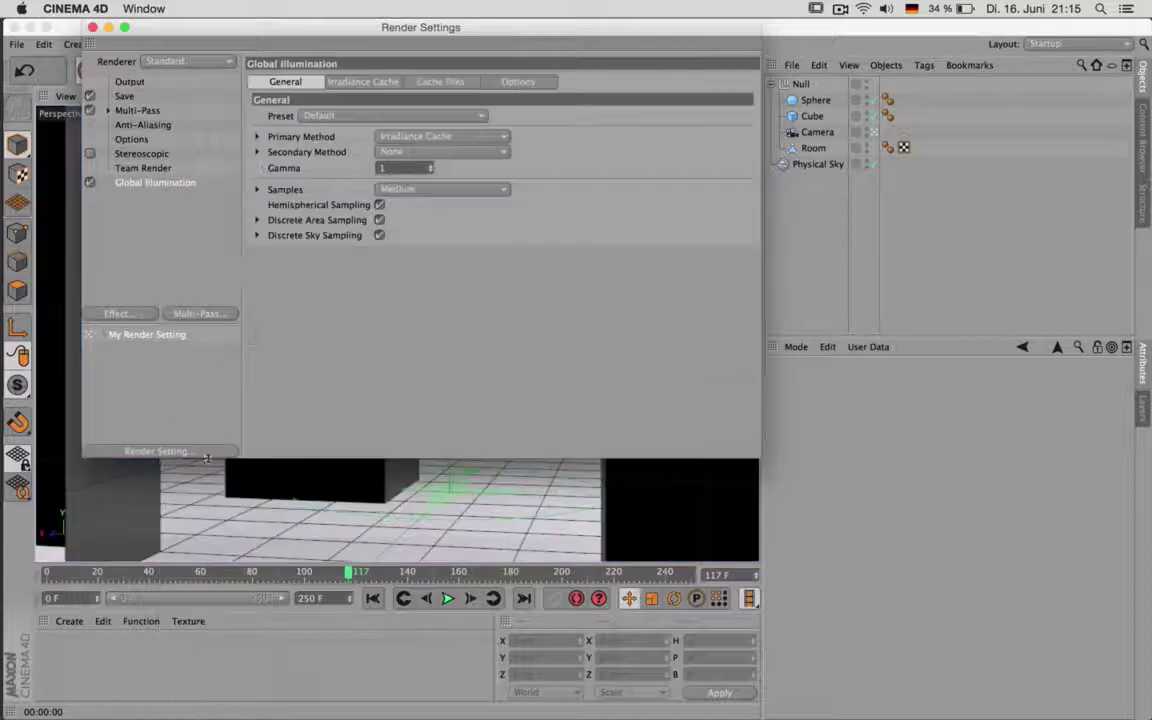
click(429, 137)
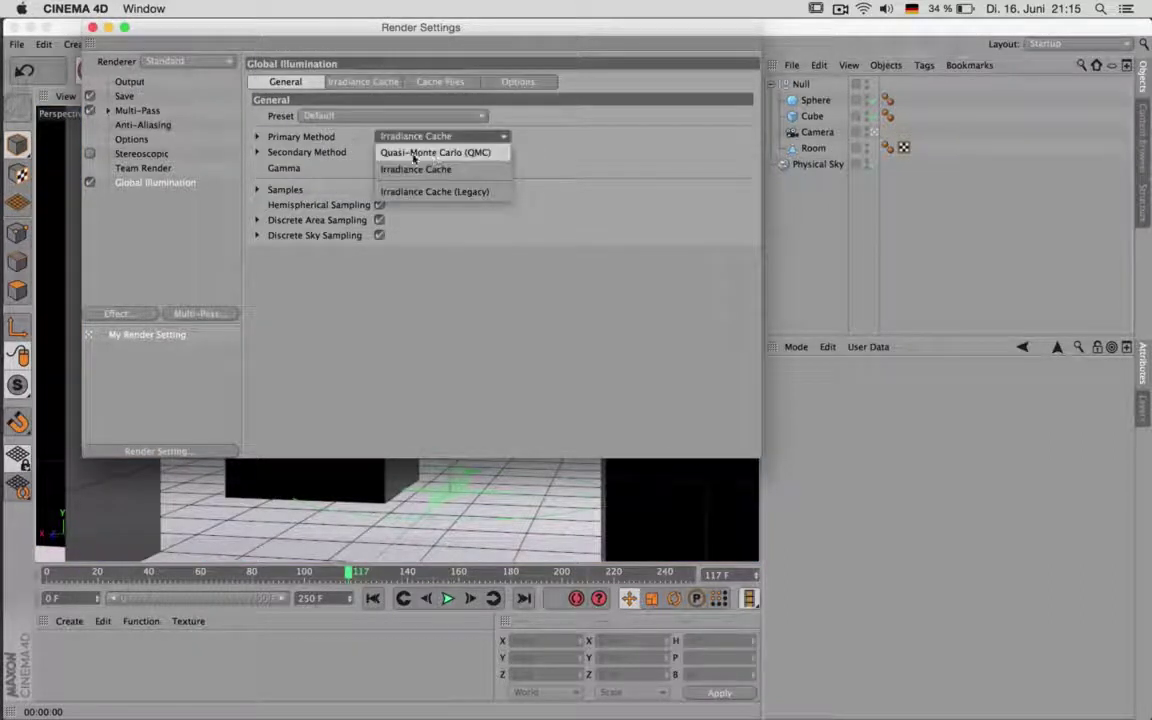
click(410, 153)
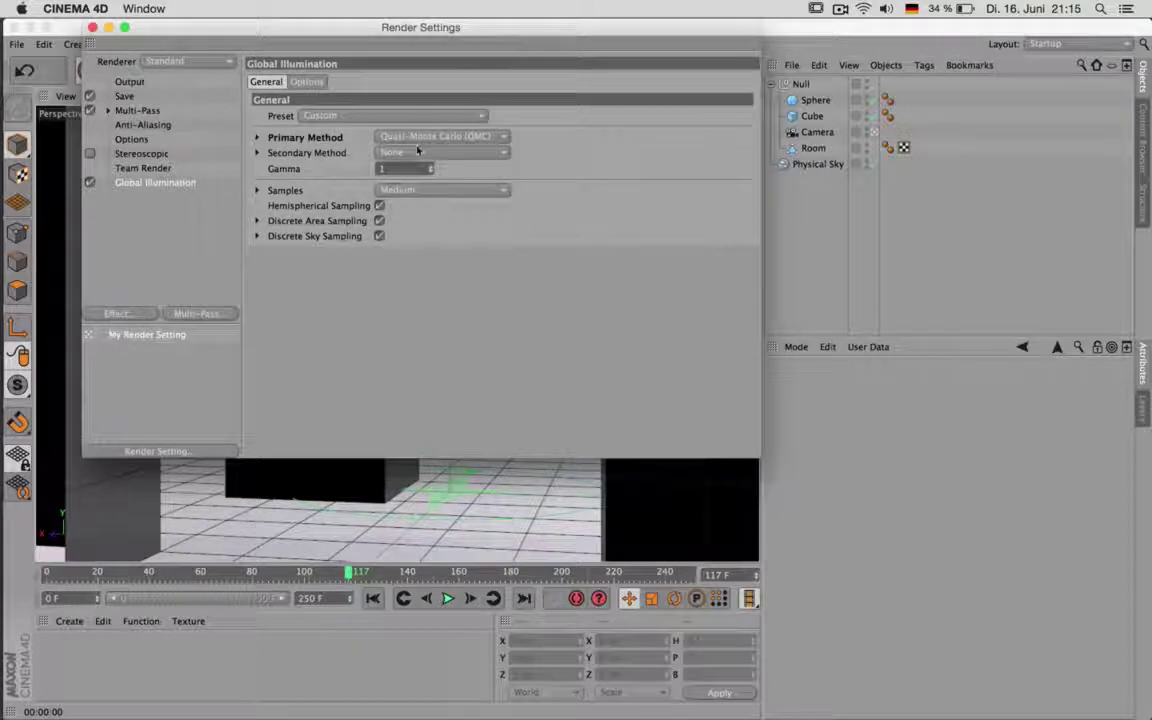
click(418, 151)
click(418, 204)
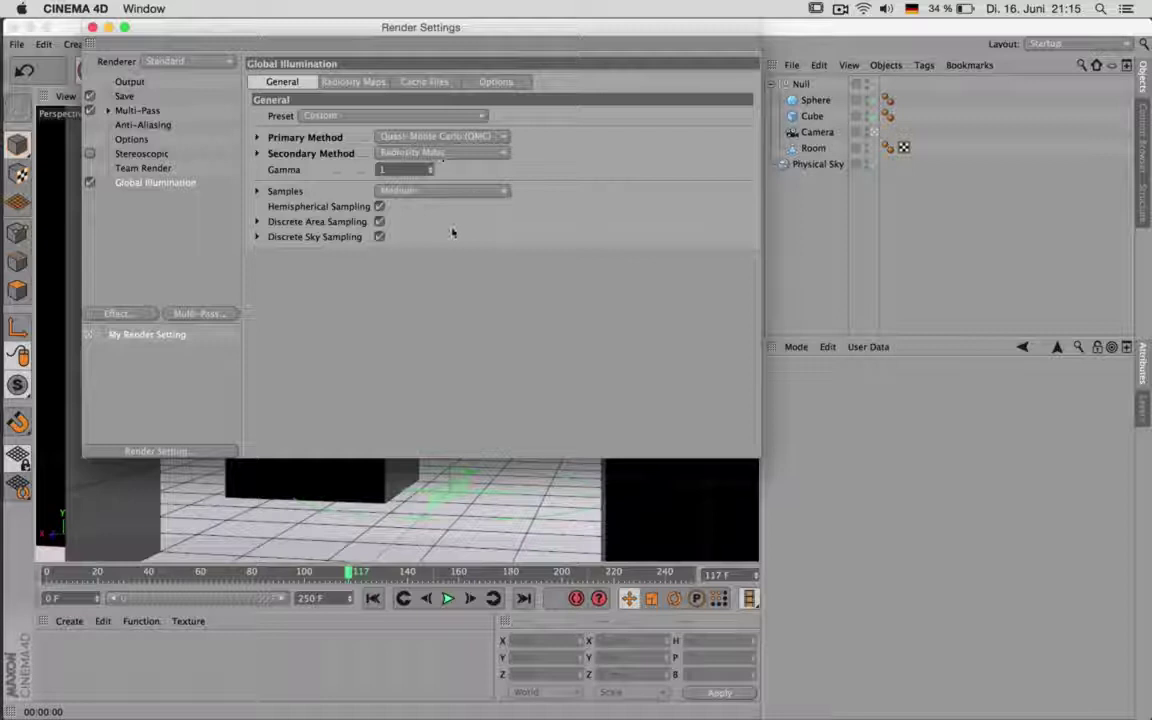
Set the Global Illumination samples to a custom accuracy of 100%
click(401, 193)
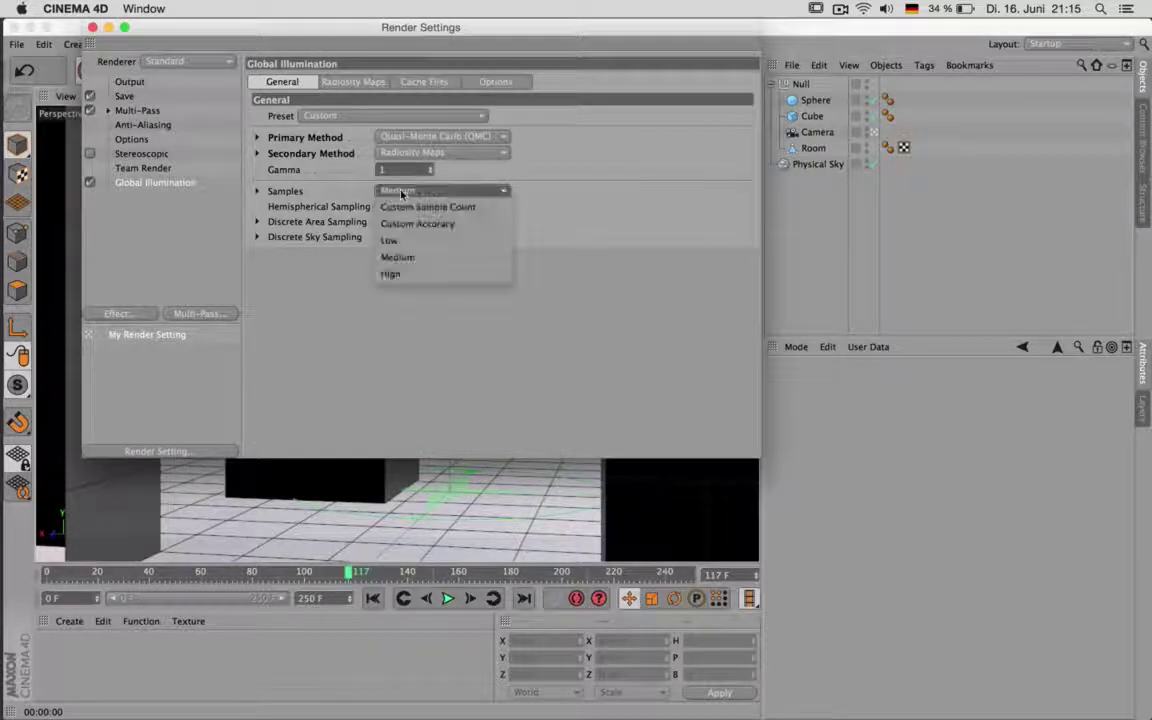
click(403, 268)
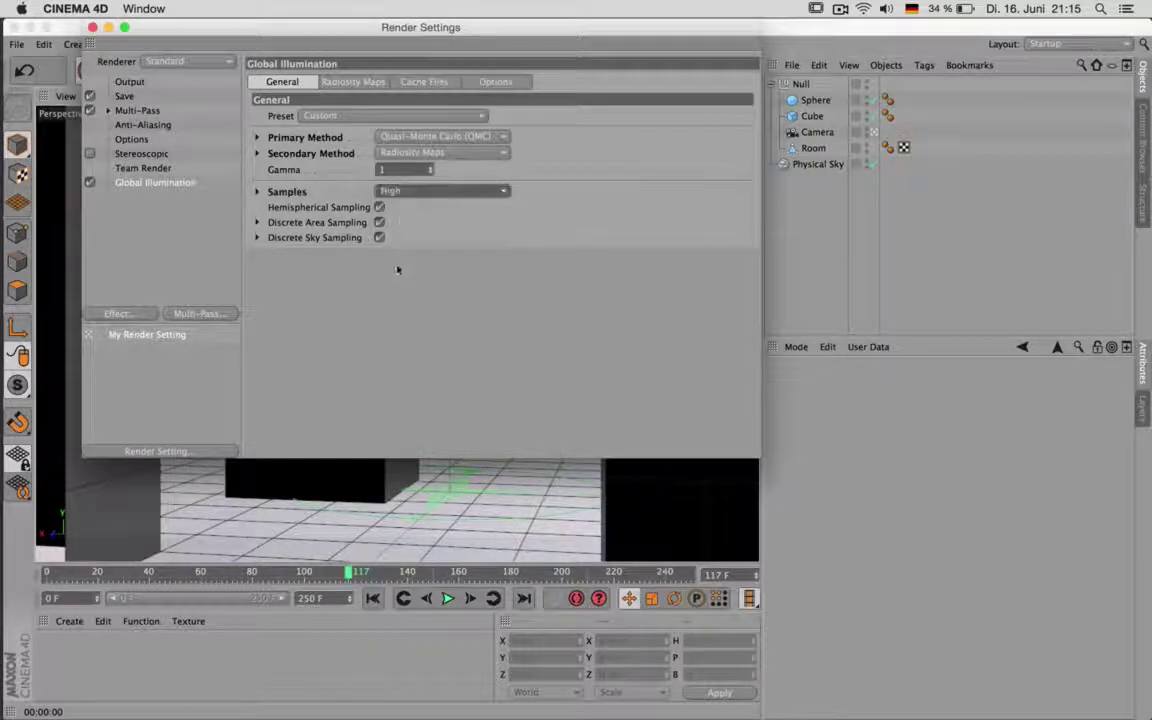
click(256, 192)
click(385, 208)
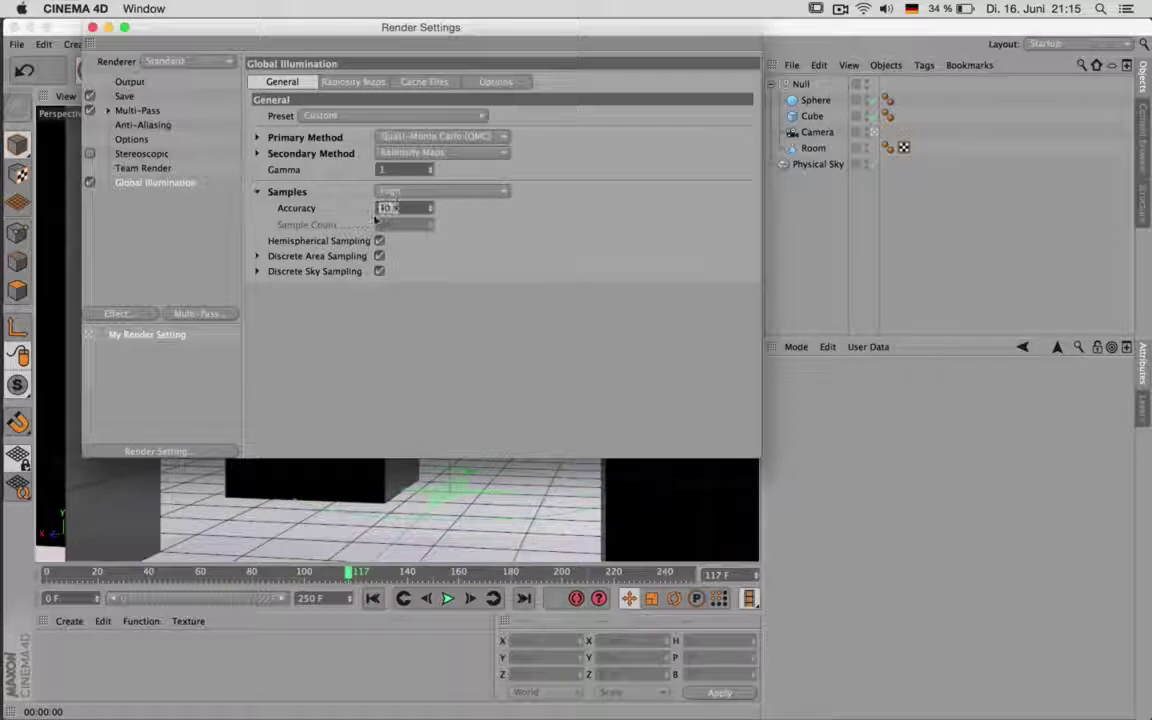
text(100)
key(Return)
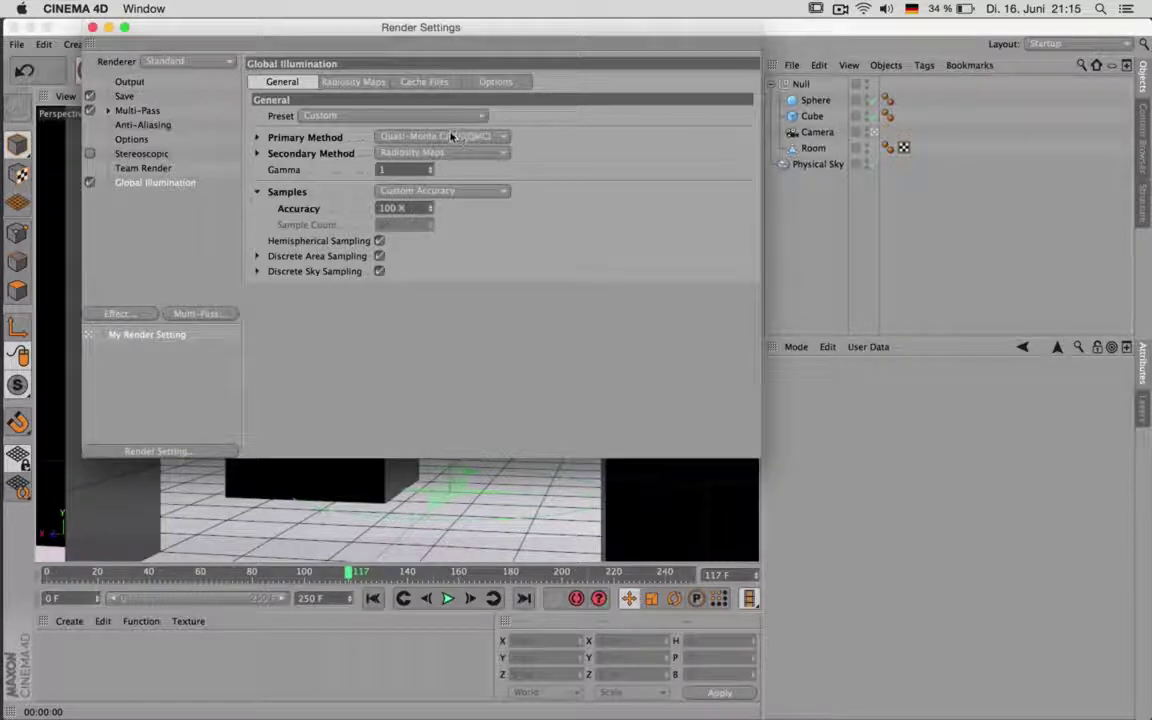
Enable Sky Sampling for the Radiosity Maps and turn off Refractive Caustics in the Global Illumination settings
click(330, 80)
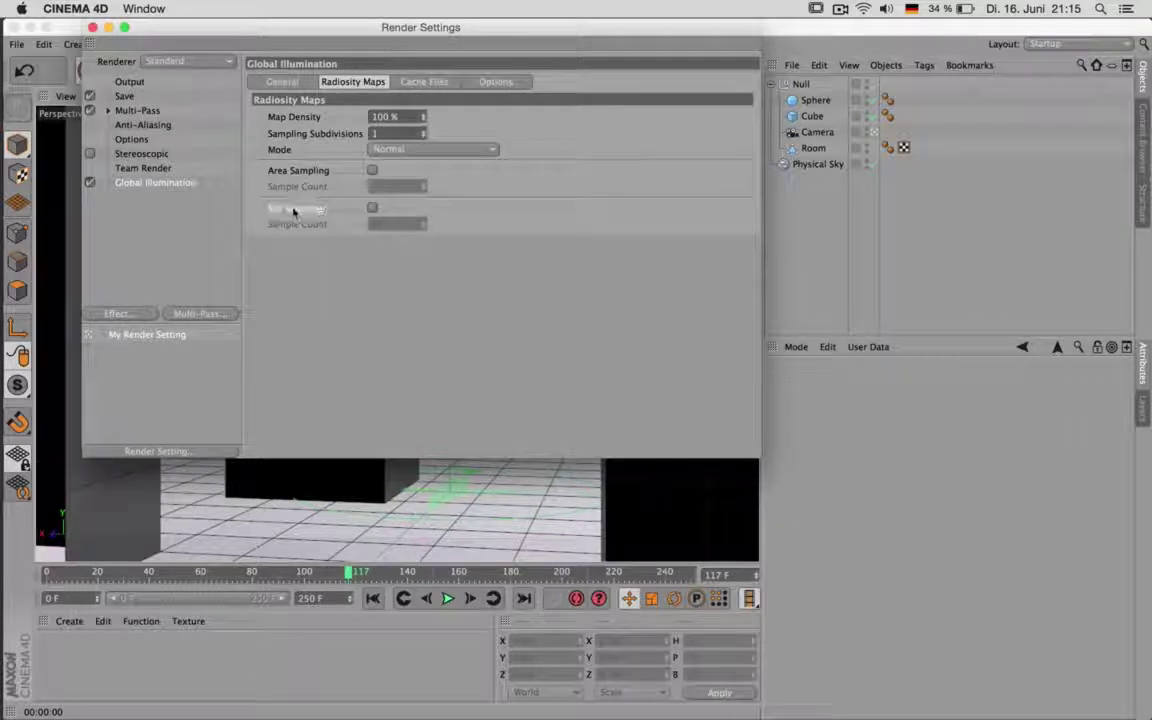
click(372, 208)
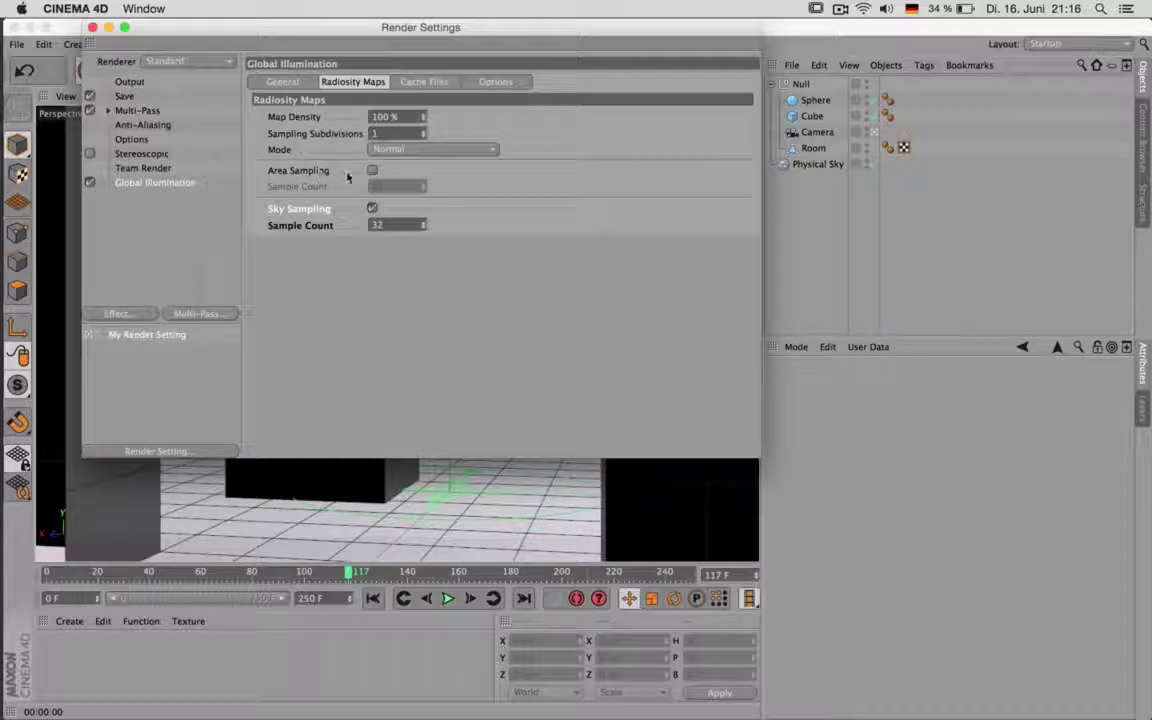
click(428, 84)
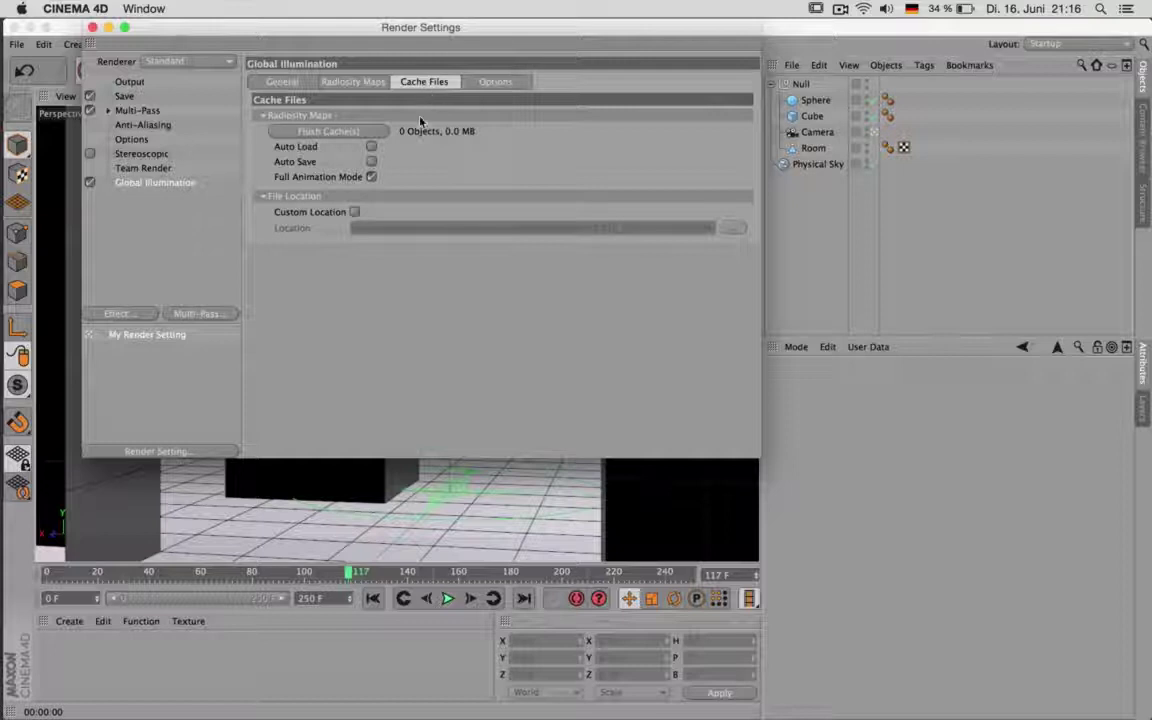
click(491, 84)
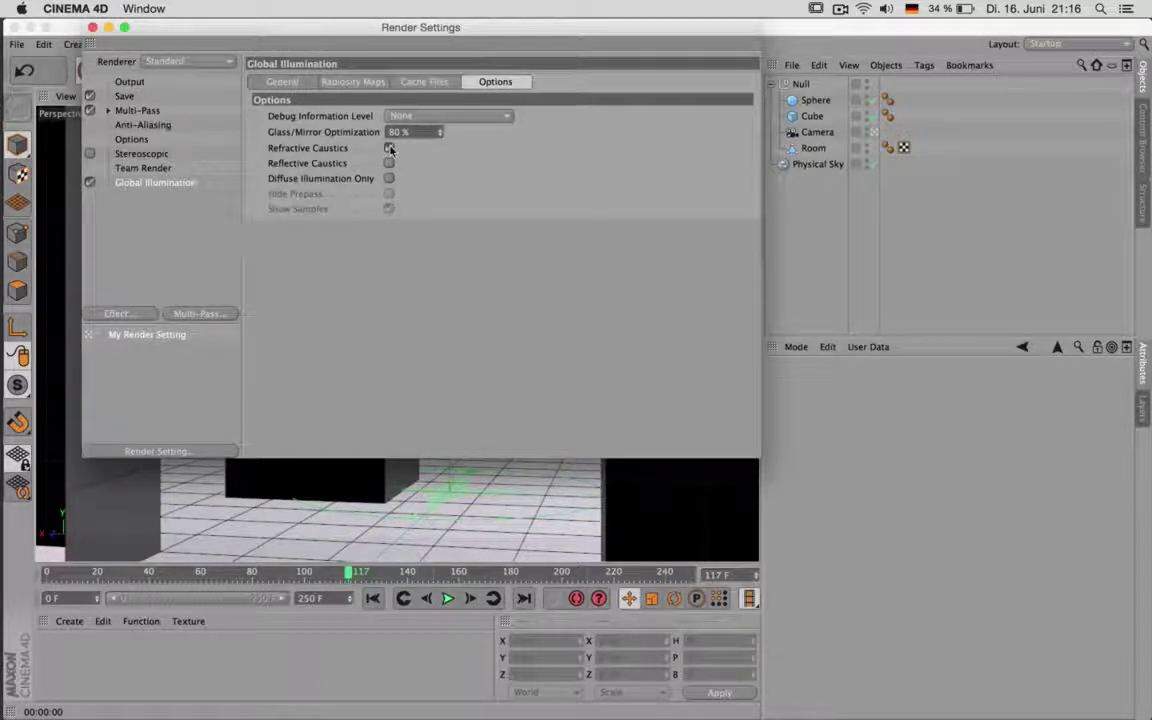
click(389, 148)
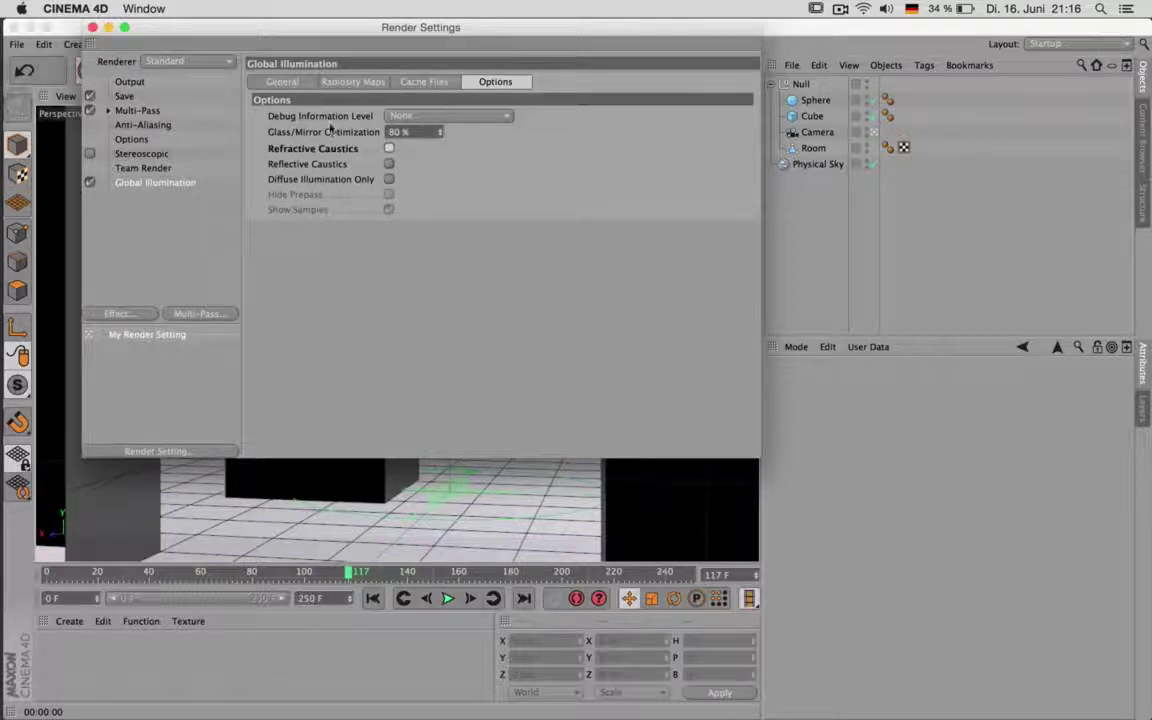
click(280, 82)
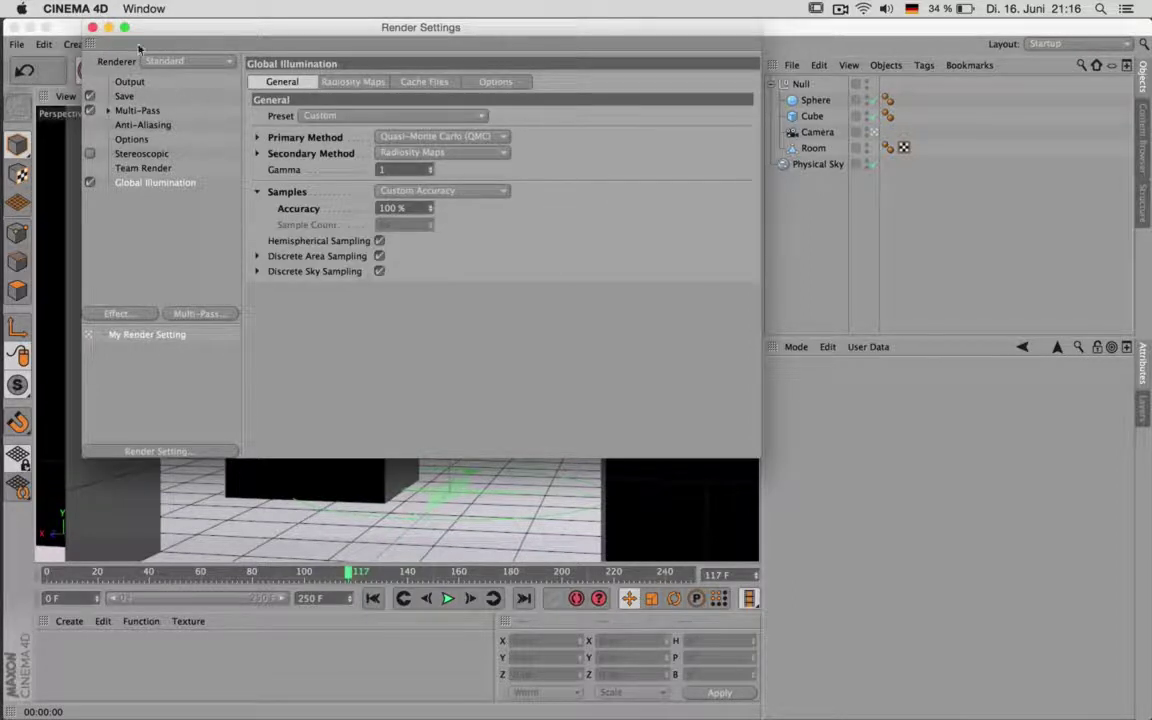
click(91, 28)
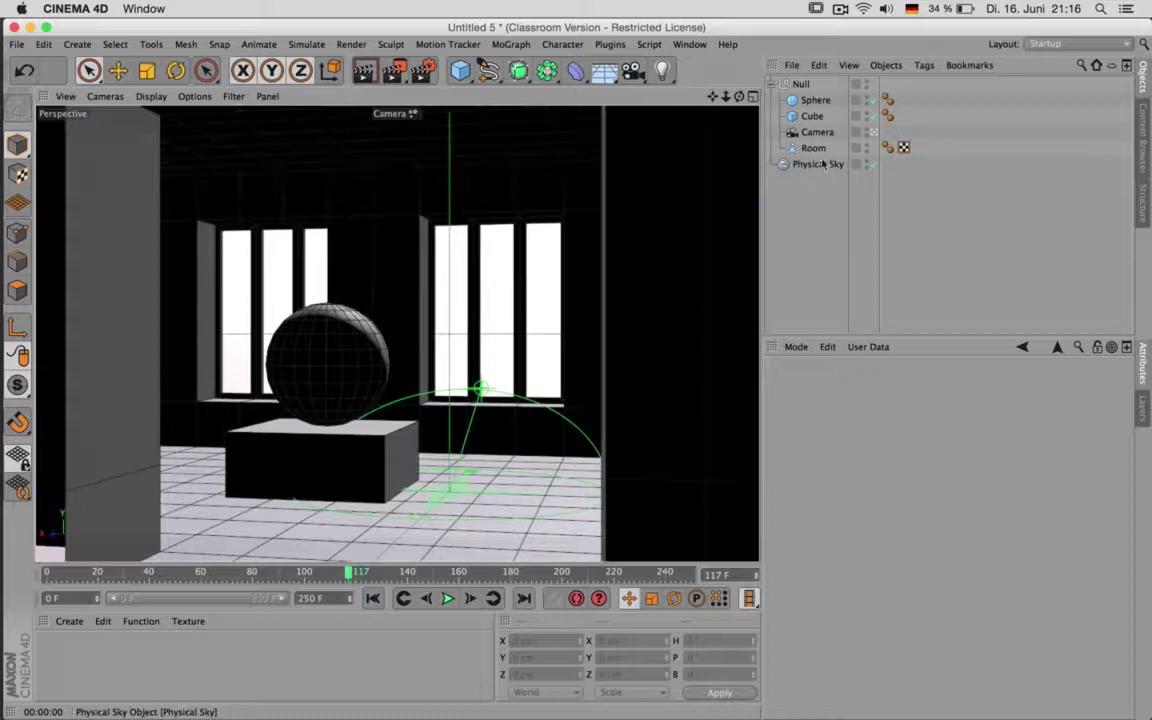
Raise both the sky intensity and the sun intensity of the Physical Sky to 300%
click(817, 165)
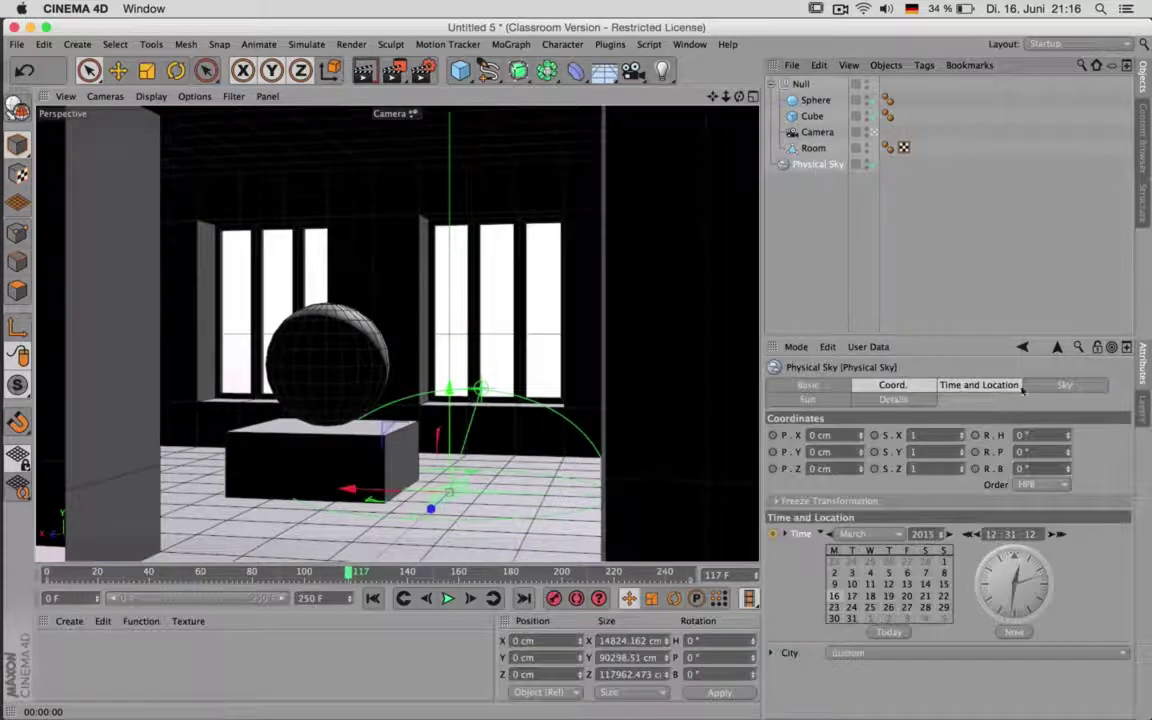
click(1062, 386)
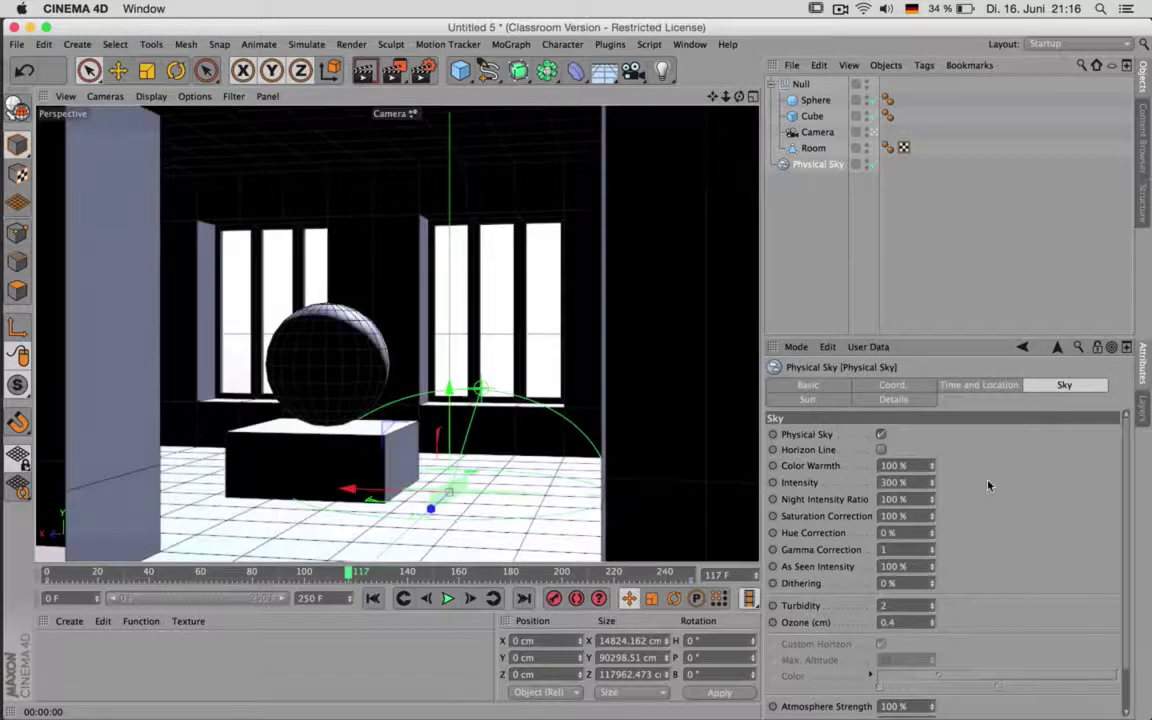
click(832, 401)
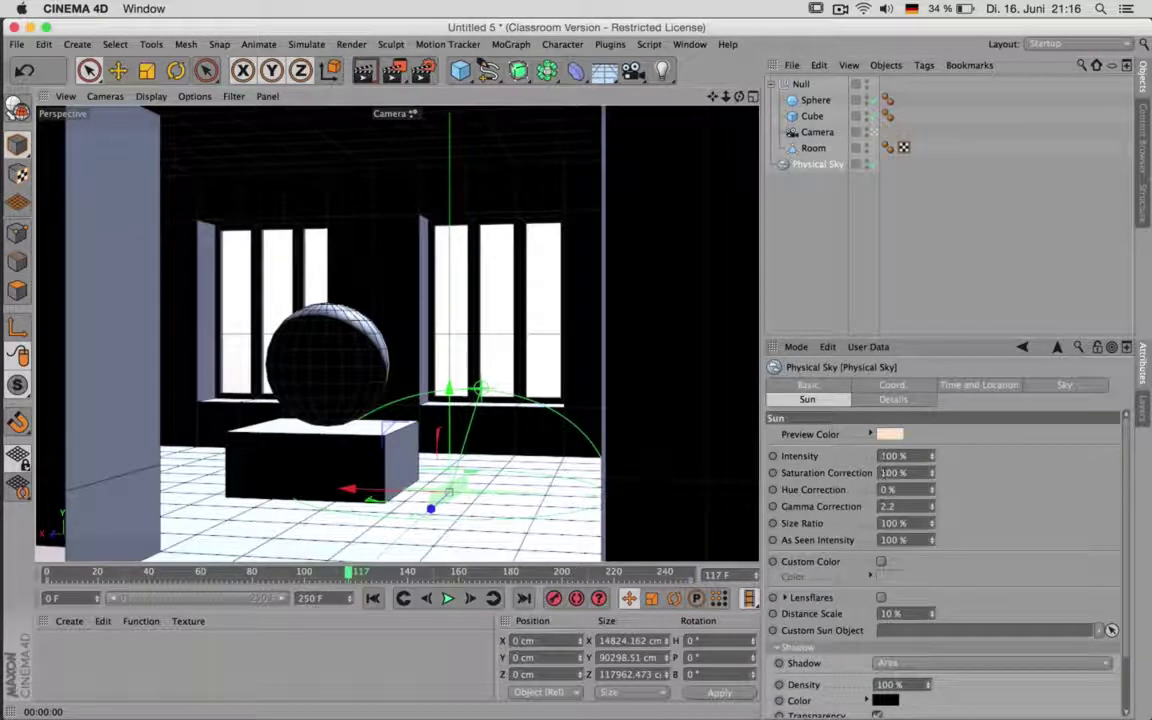
text(300)
key(Return)
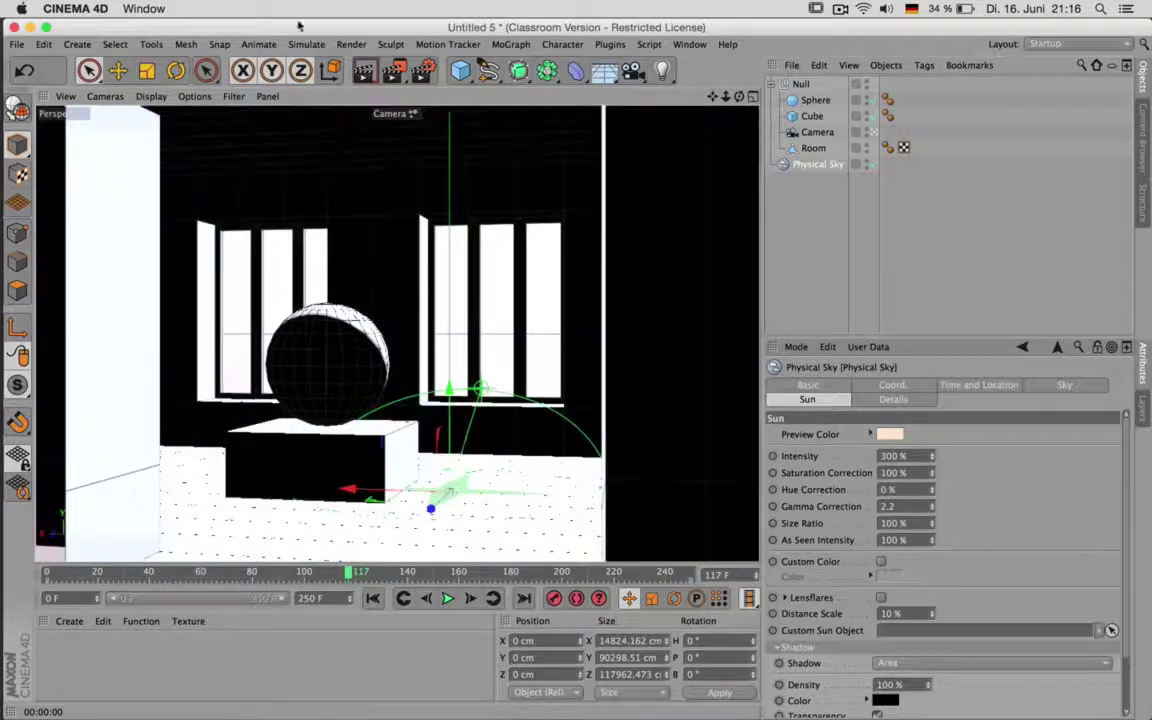
Set the Global Illumination gamma to 1.4 and test-render the camera view in the four-view layout
click(424, 71)
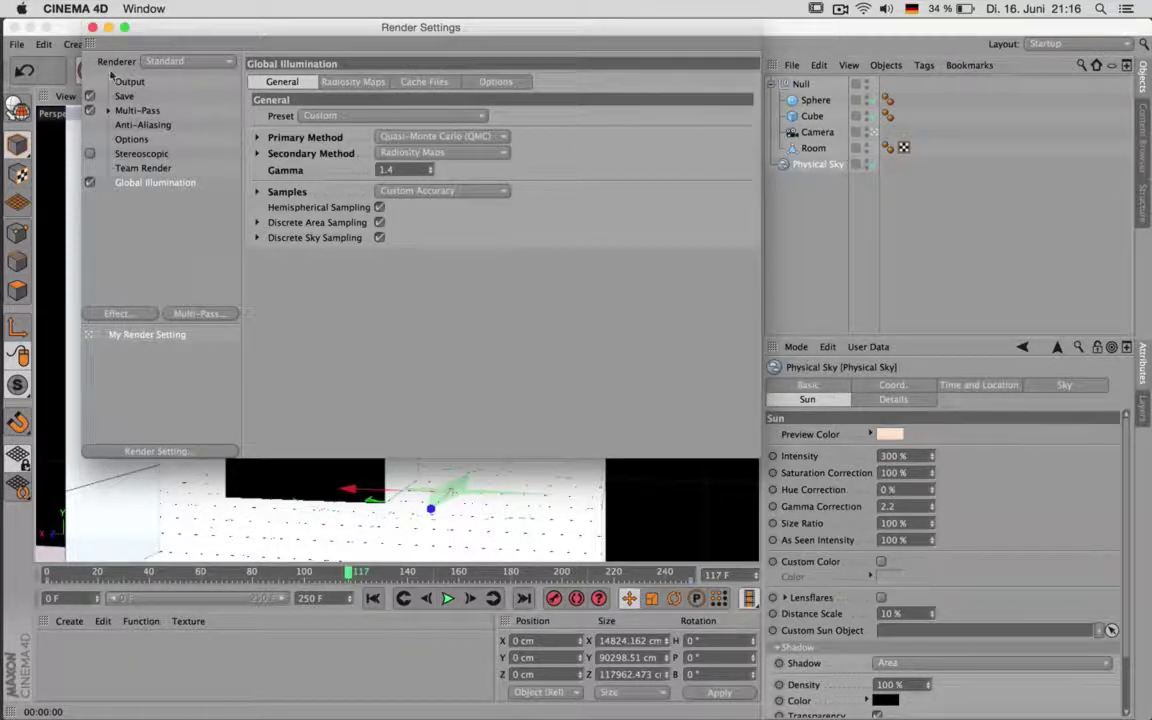
click(92, 27)
middle_click(534, 270)
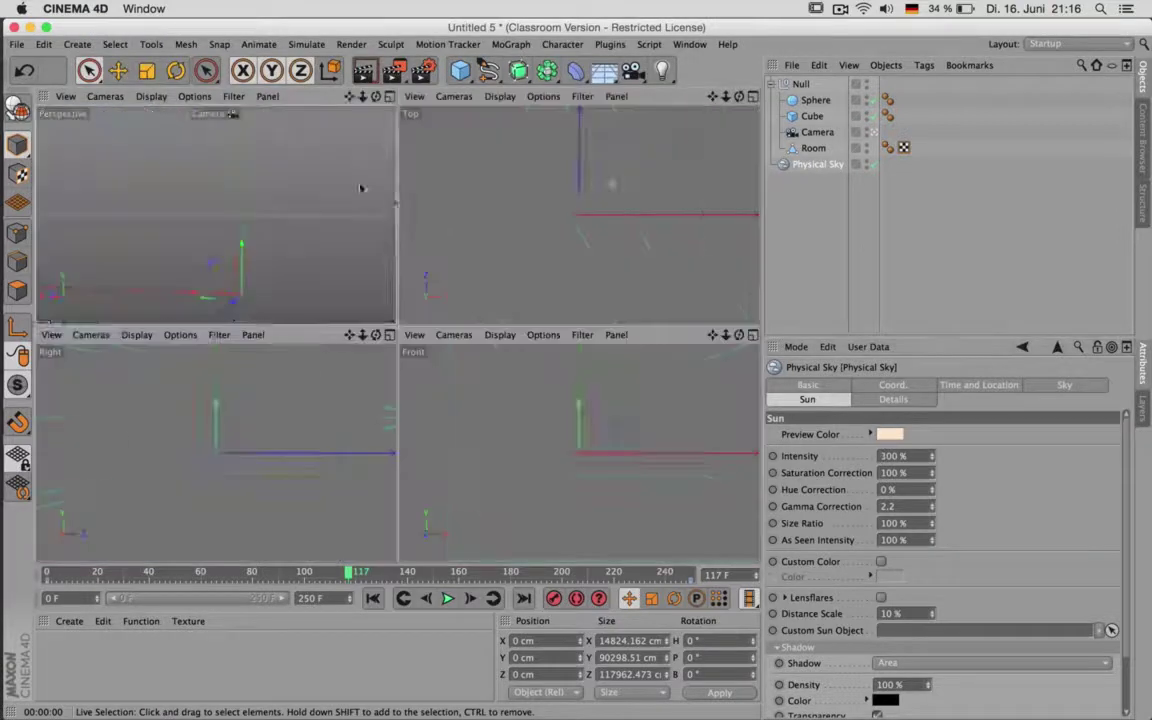
key(super+r)
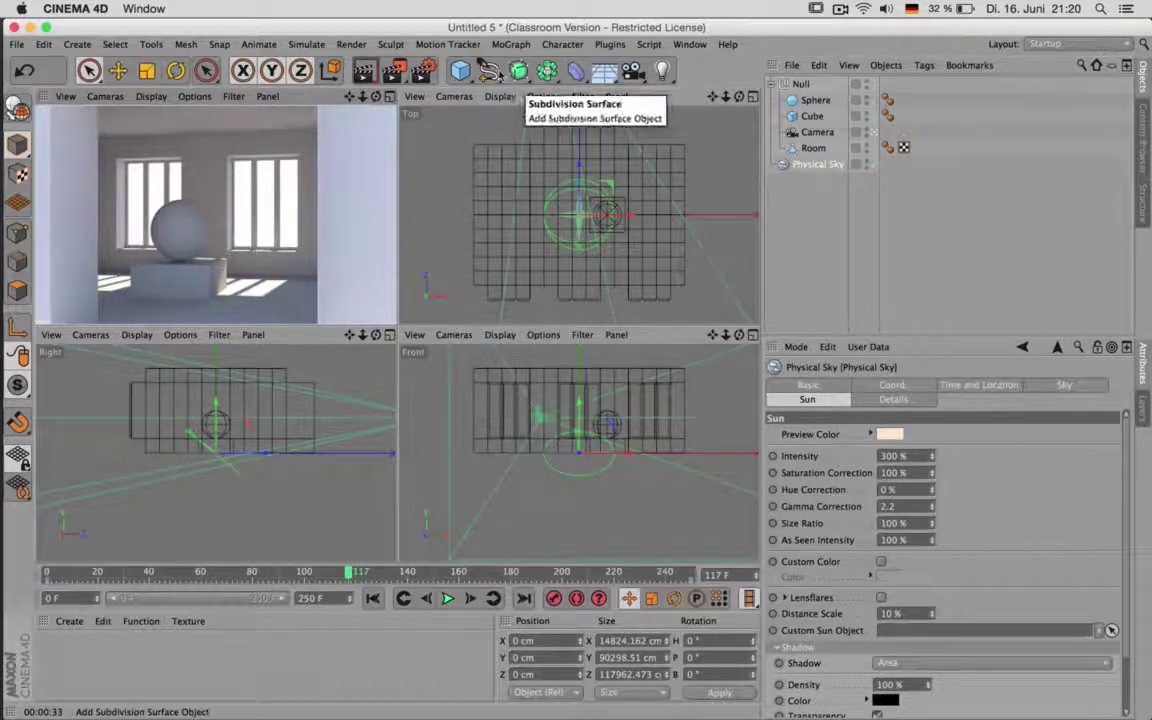
Set the render anti-aliasing to Best with minimum and maximum levels of 2x2, and turn off Multi-Pass
click(424, 70)
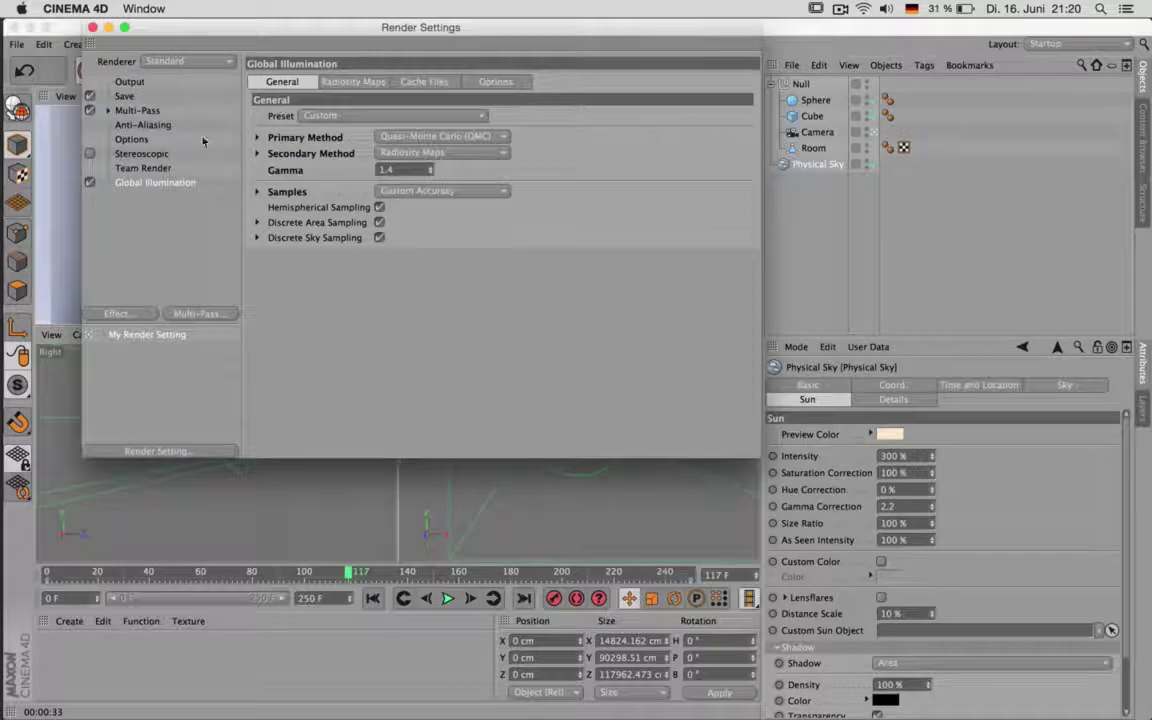
click(143, 125)
click(415, 80)
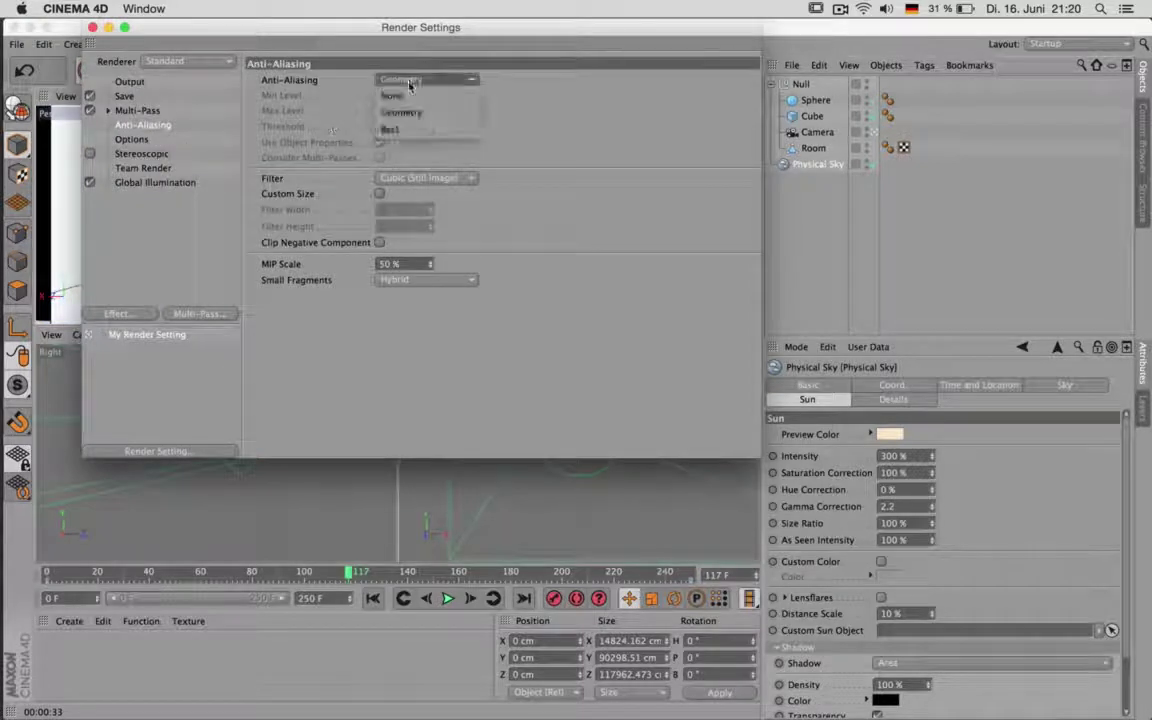
click(430, 127)
click(408, 111)
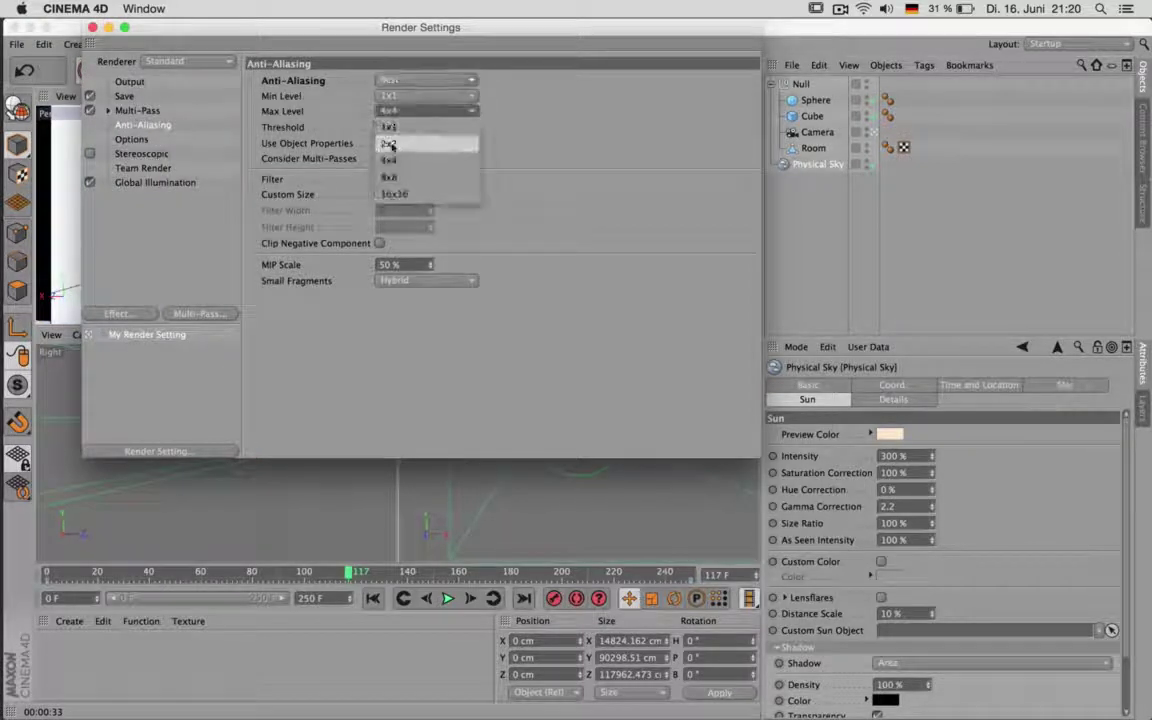
click(390, 145)
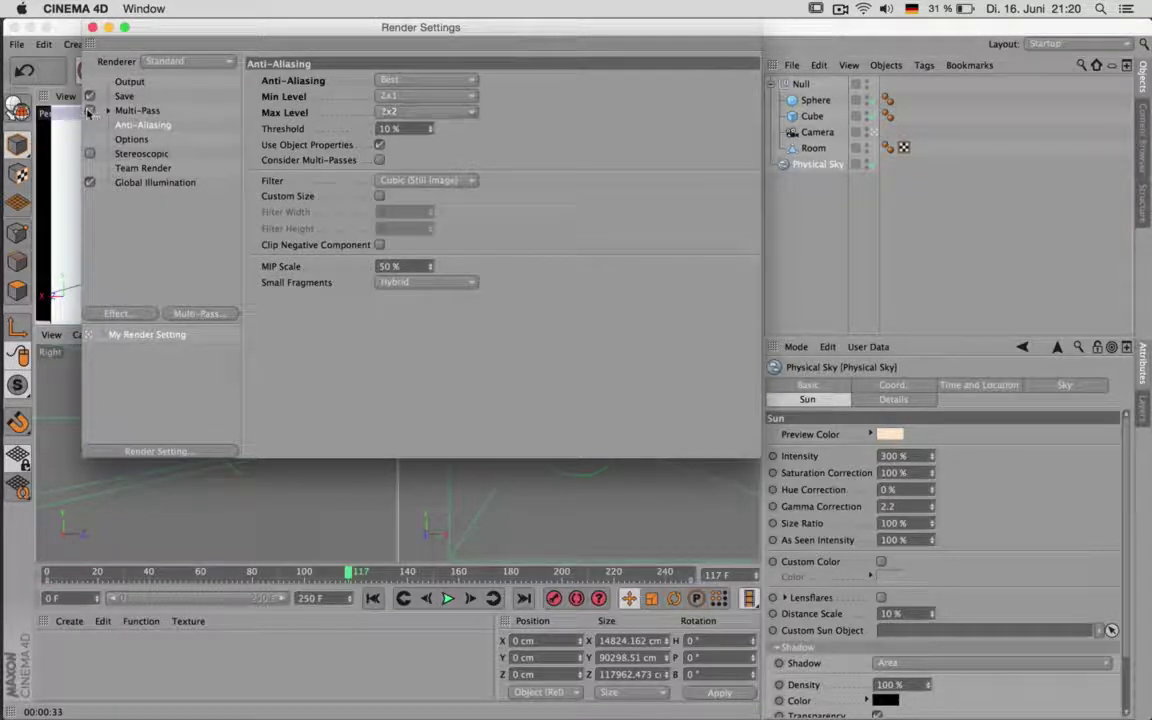
Set the format for saving the rendered images to PNG
click(125, 96)
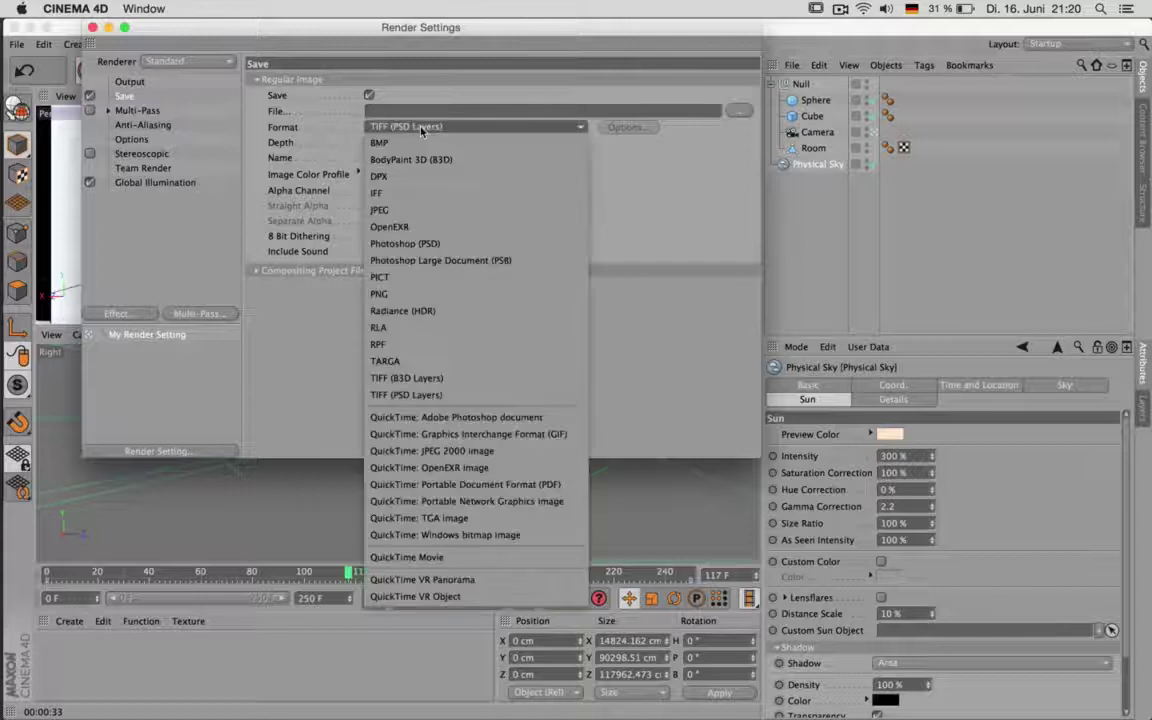
click(390, 293)
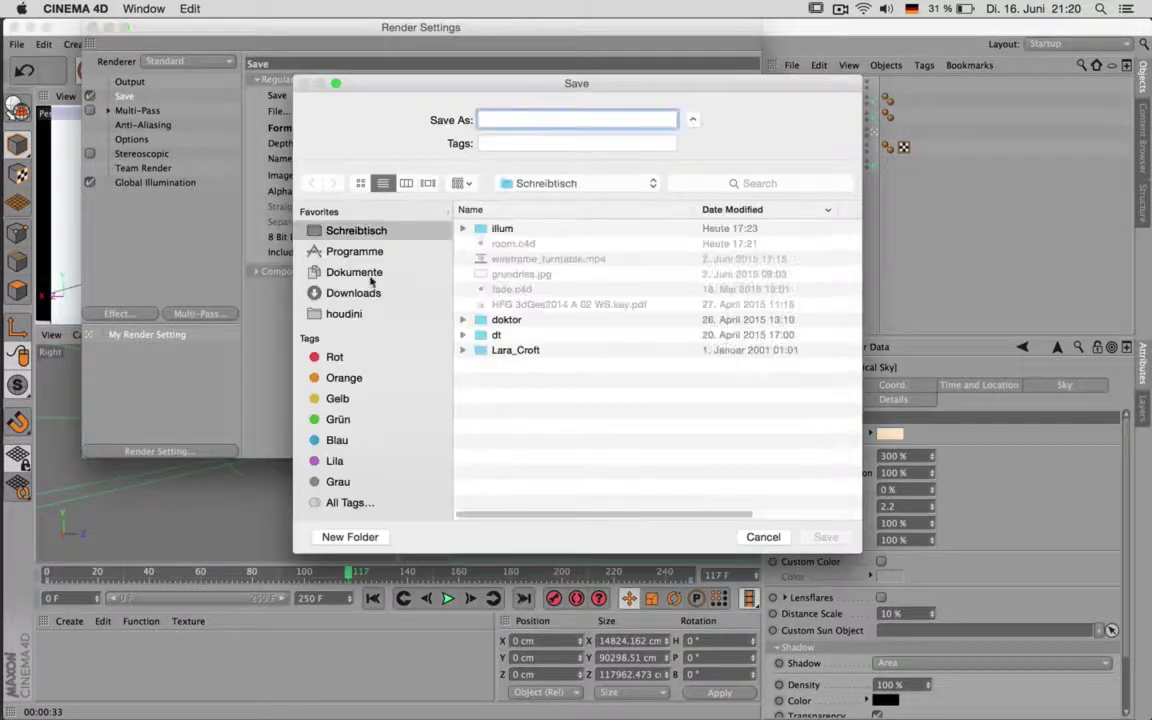
click(771, 540)
Create a folder named mov on the desktop and set the render output file to room_sun_ inside it
click(736, 110)
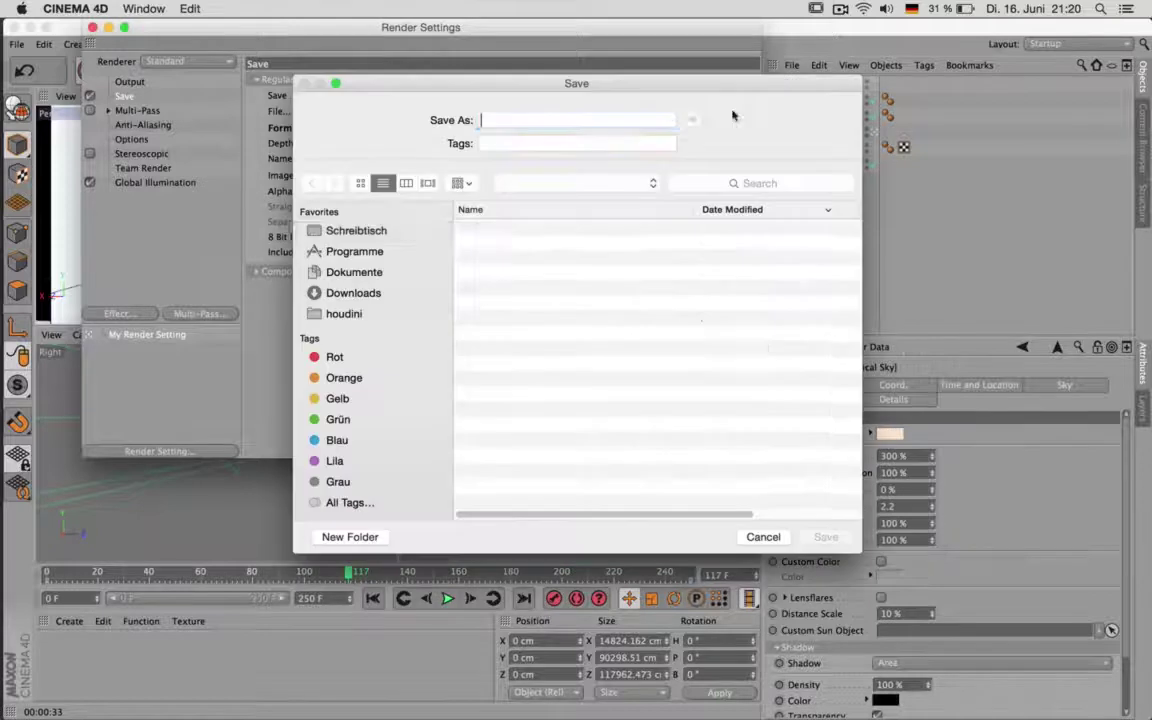
click(373, 537)
text(m)
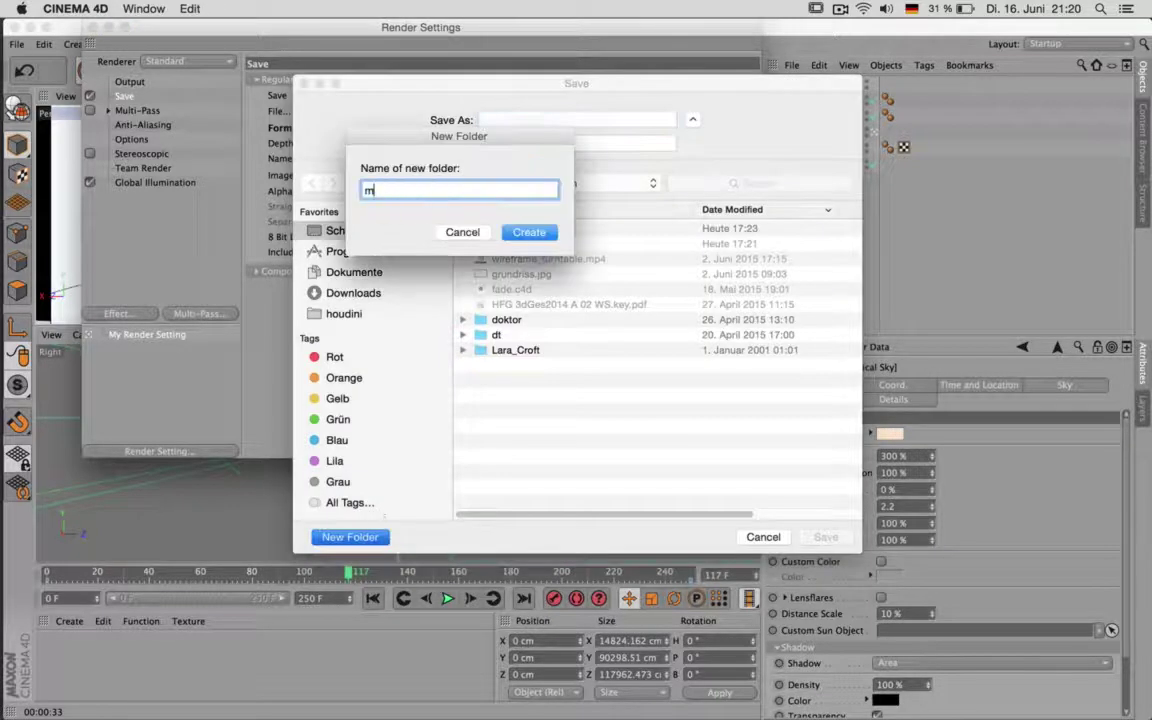
text(ov)
key(Return)
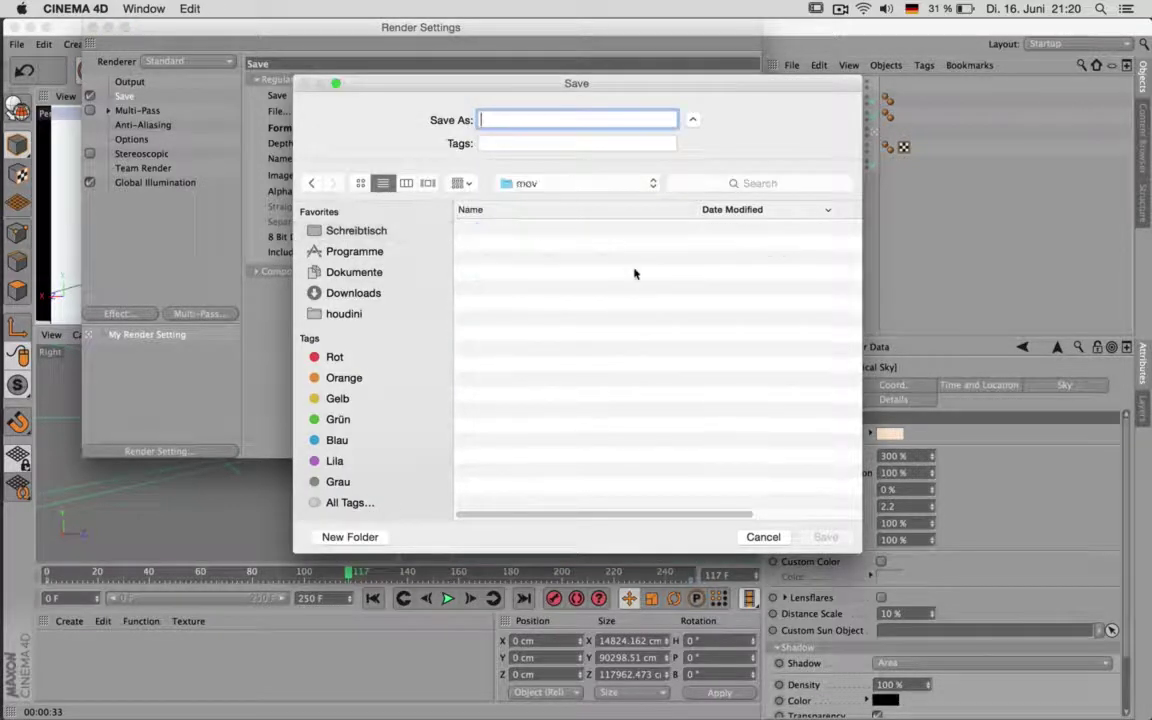
text(ro)
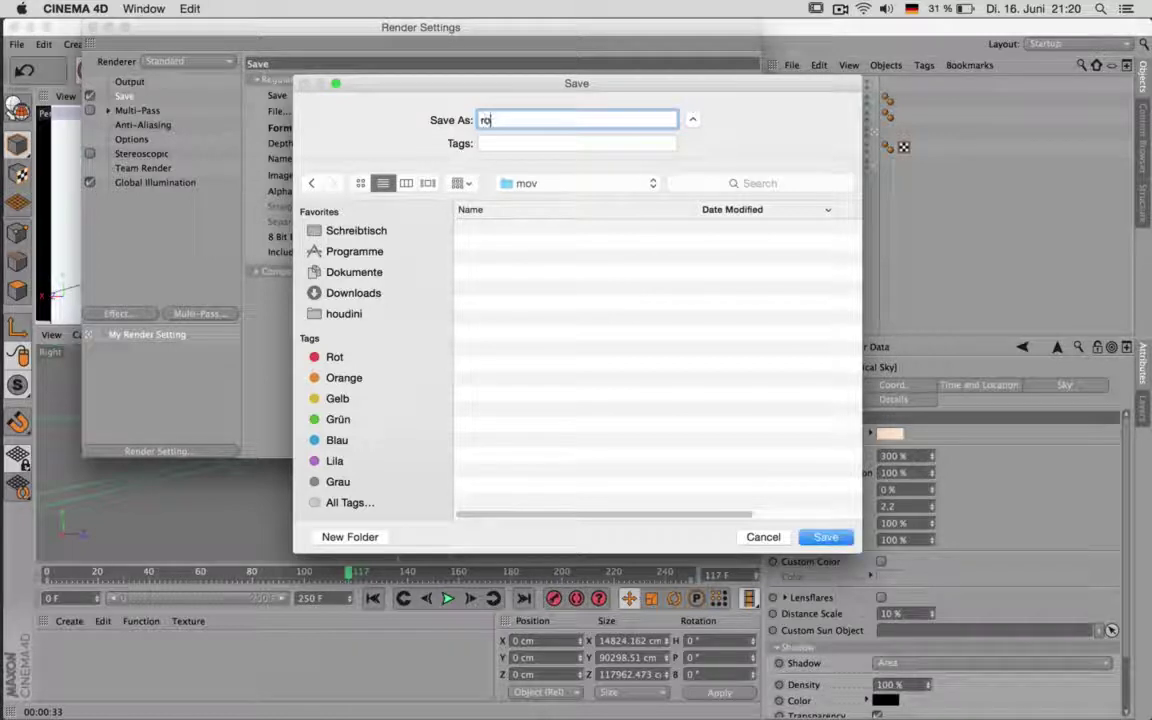
text(om_sun_)
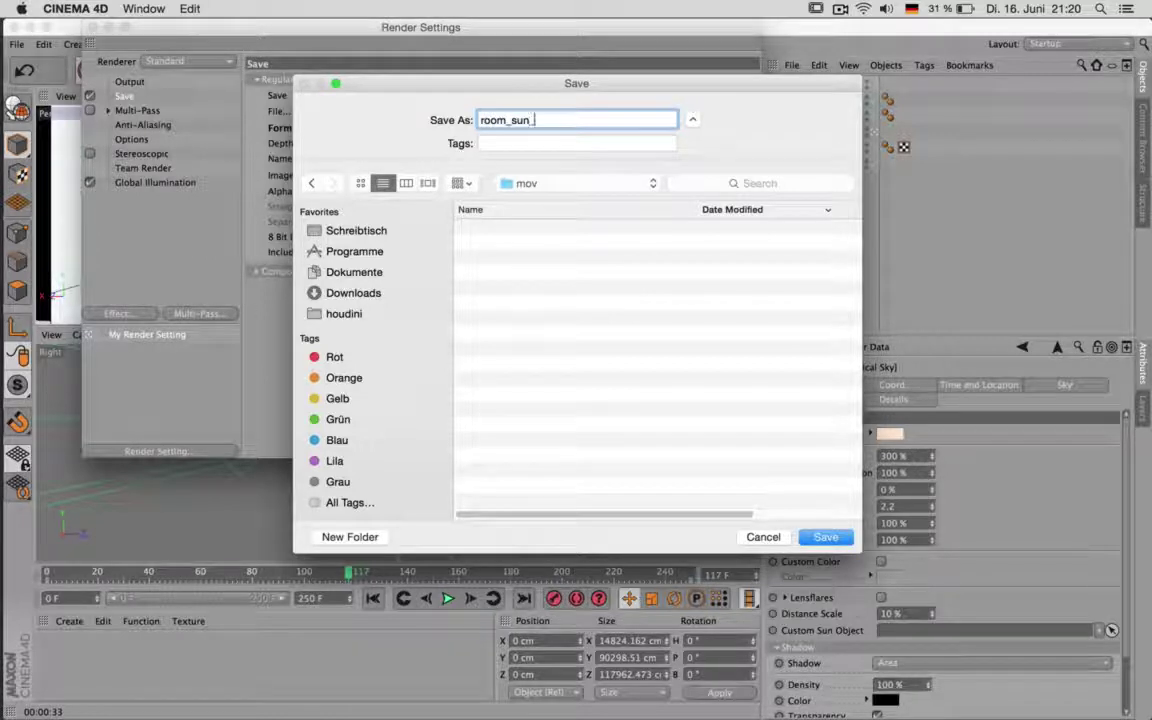
click(826, 537)
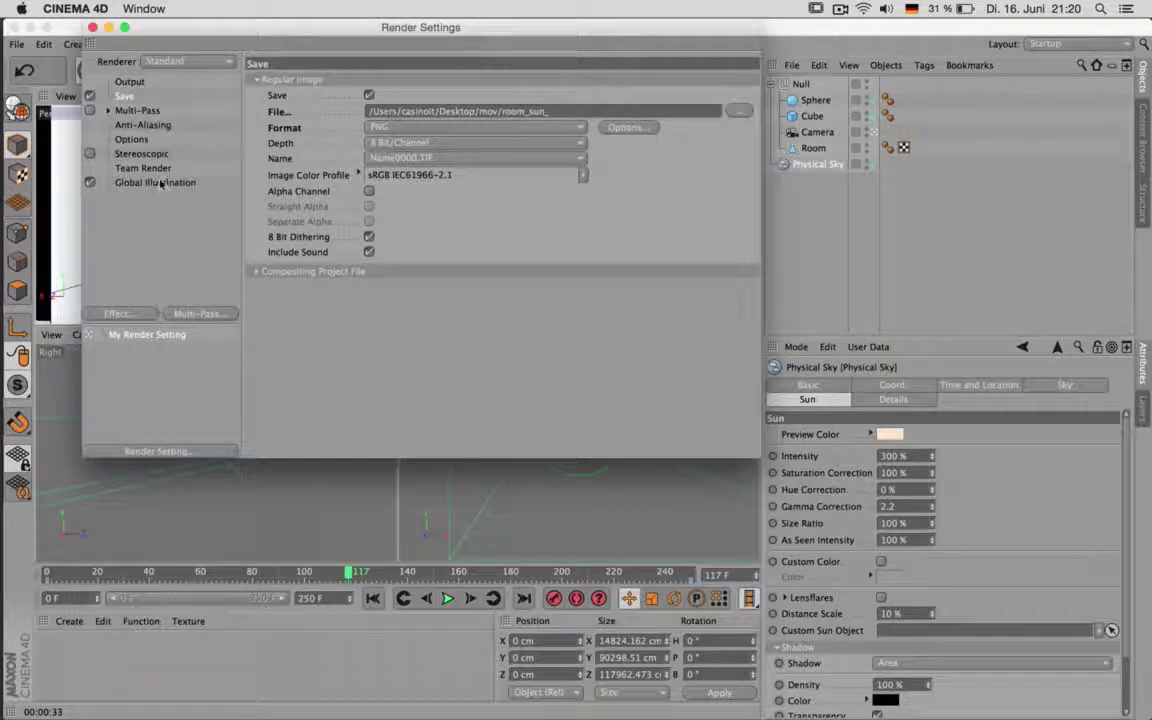
Set the output frame range to All Frames and start rendering the animation in the Picture Viewer
click(128, 82)
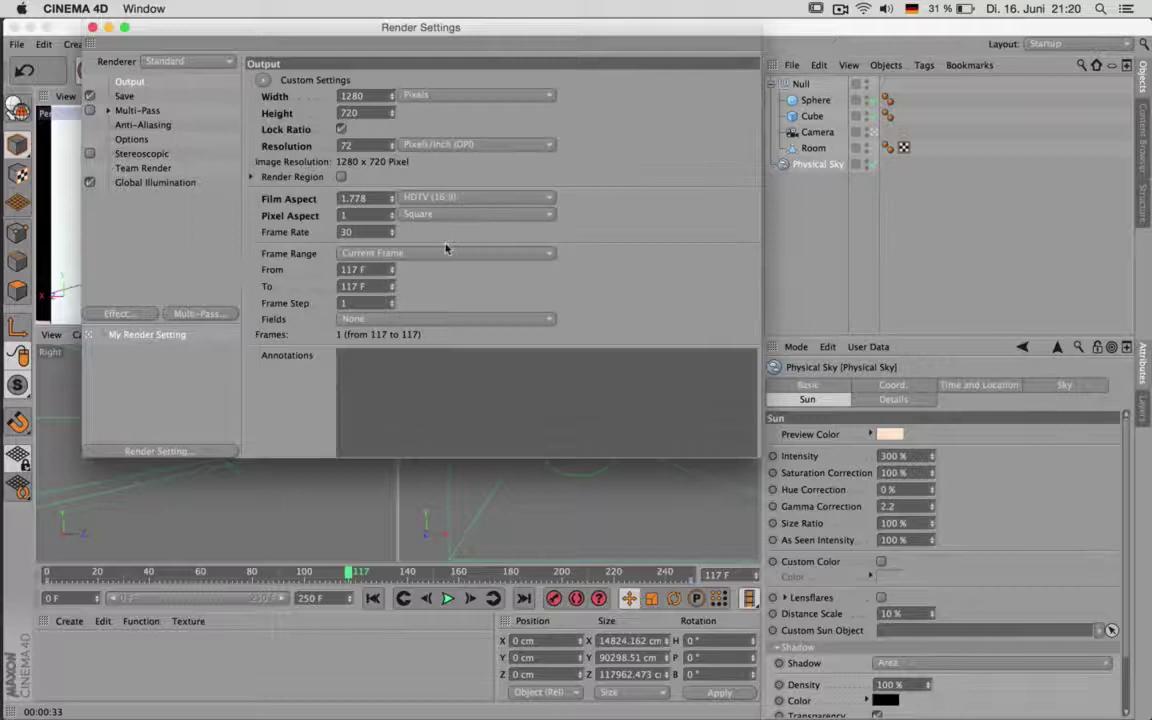
click(366, 253)
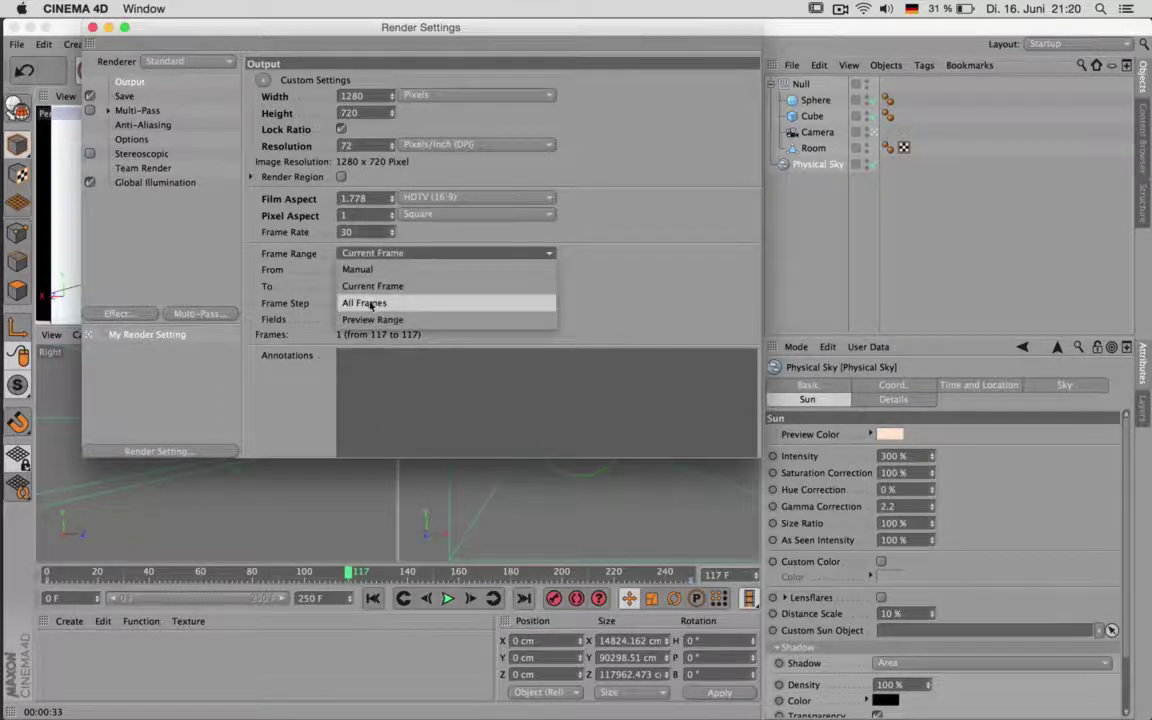
click(373, 303)
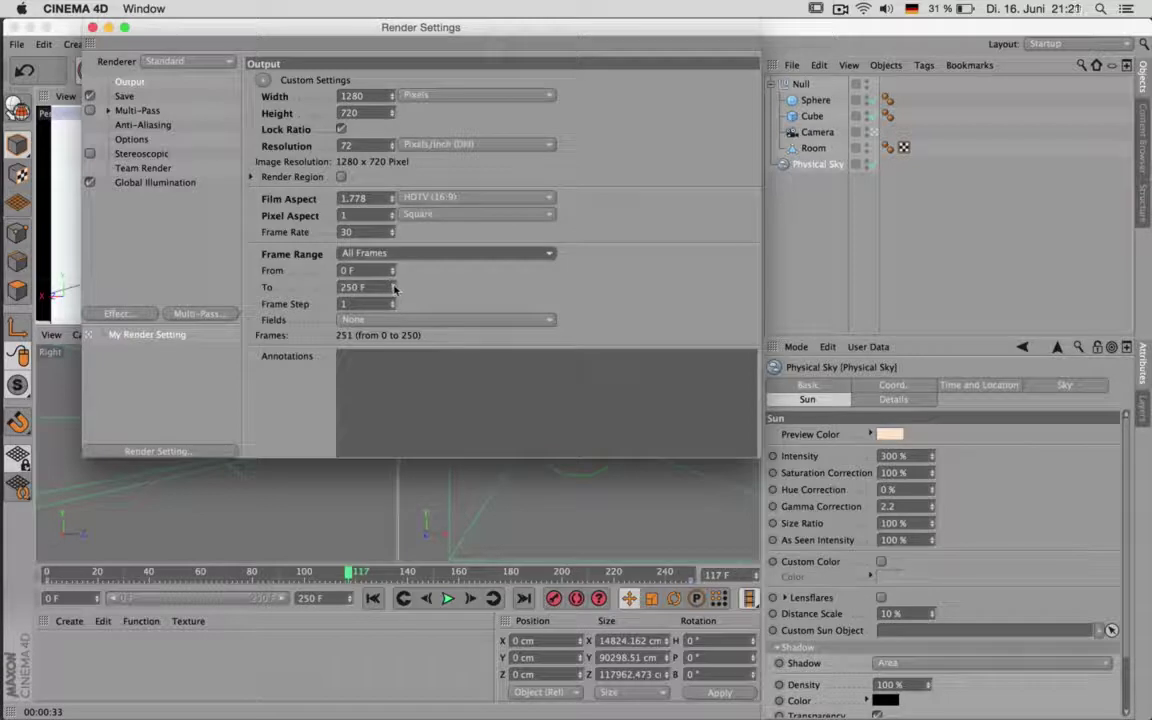
click(92, 28)
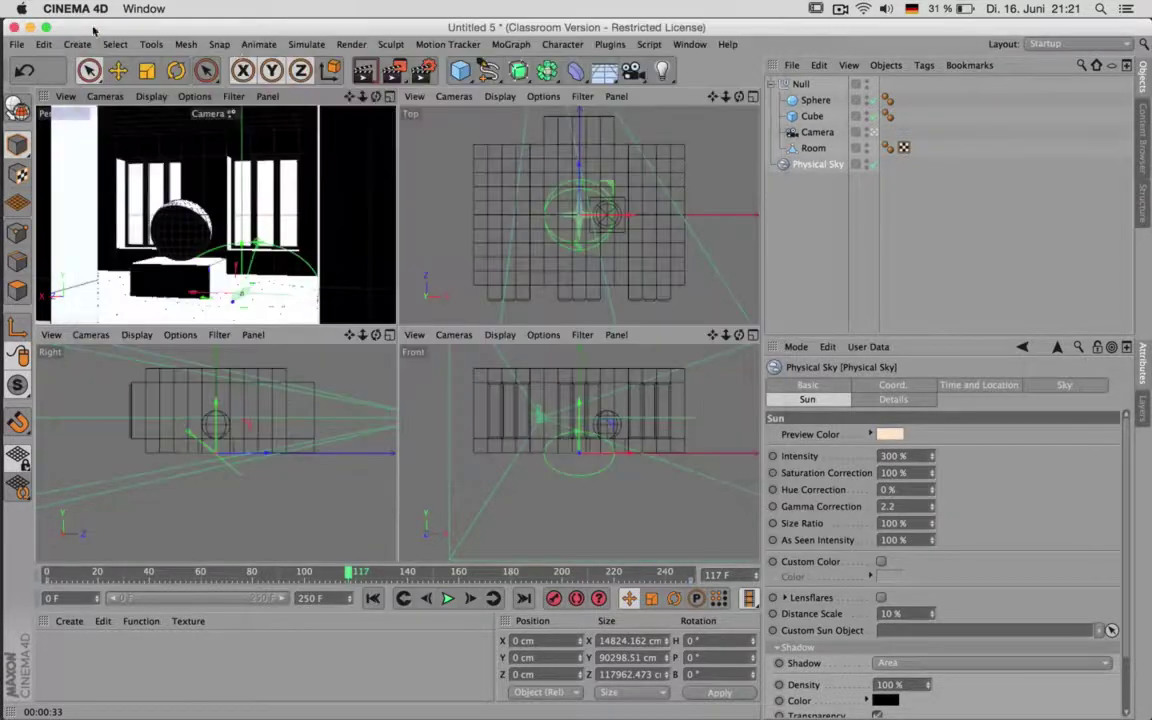
click(395, 74)
drag(489, 147, 500, 95)
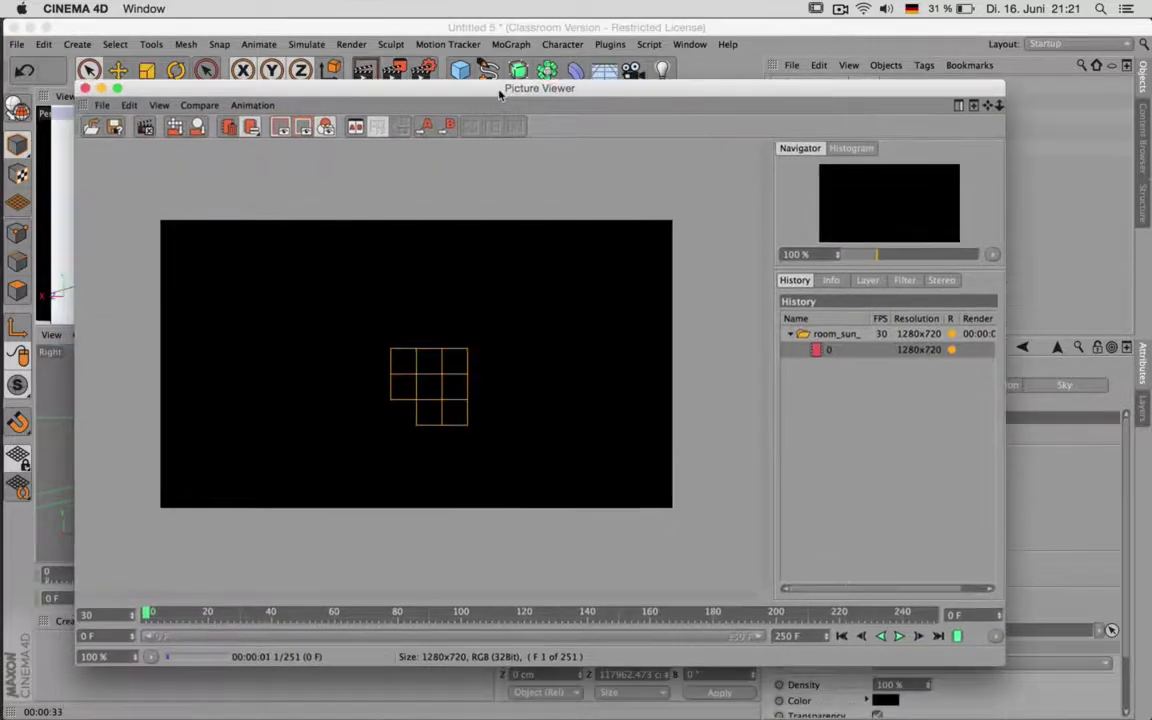